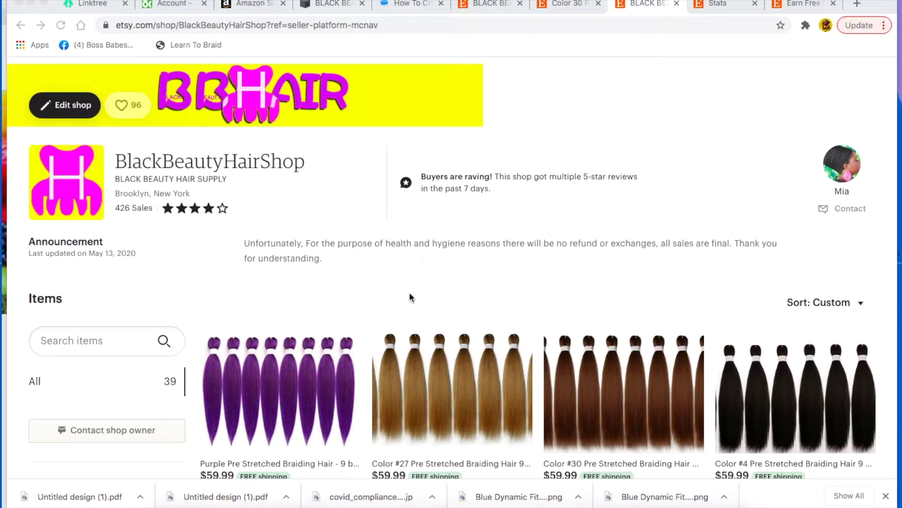
Step: Scroll up and down through the TribesOfKin shop listings
{"action": "scroll", "coordinate": [433, 306], "scroll_direction": "up", "scroll_amount": 2}
{"action": "scroll", "coordinate": [433, 305], "scroll_direction": "down", "scroll_amount": 2}
{"action": "scroll", "coordinate": [433, 305], "scroll_direction": "up", "scroll_amount": 1}
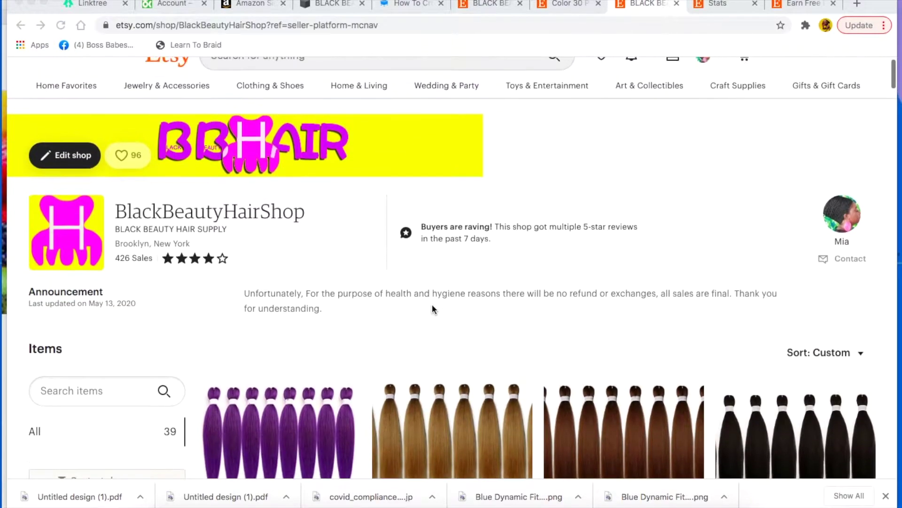
{"action": "scroll", "coordinate": [433, 308], "scroll_direction": "down", "scroll_amount": 8}
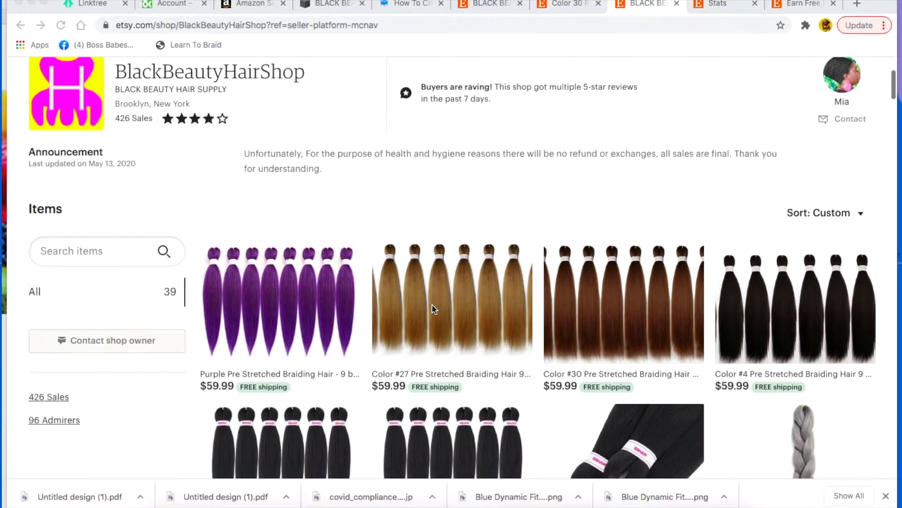
{"action": "scroll", "coordinate": [432, 304], "scroll_direction": "down", "scroll_amount": 3}
{"action": "scroll", "coordinate": [432, 303], "scroll_direction": "up", "scroll_amount": 2}
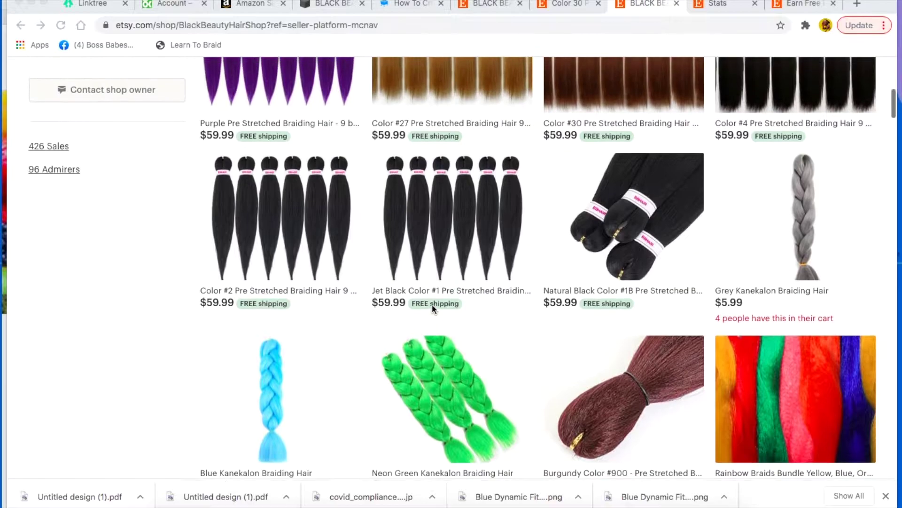
{"action": "scroll", "coordinate": [432, 303], "scroll_direction": "down", "scroll_amount": 1}
{"action": "scroll", "coordinate": [432, 308], "scroll_direction": "down", "scroll_amount": 16}
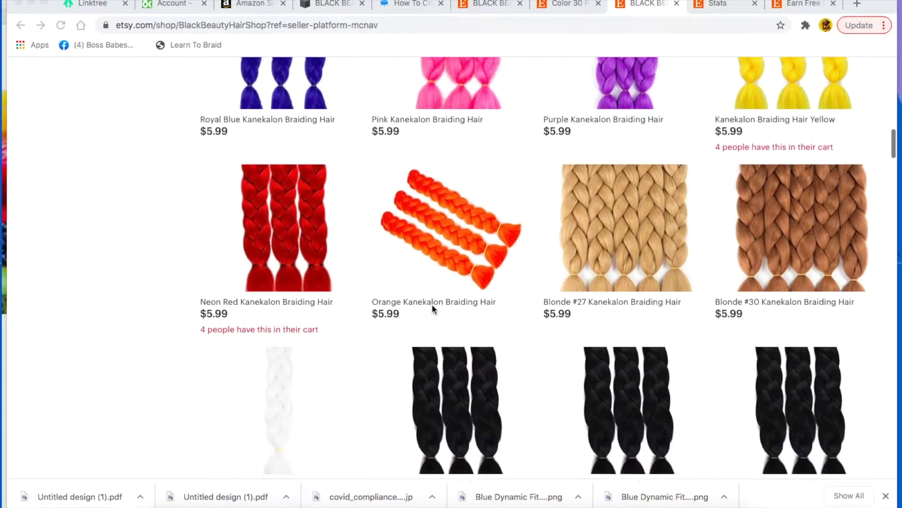
{"action": "scroll", "coordinate": [433, 308], "scroll_direction": "down", "scroll_amount": 5}
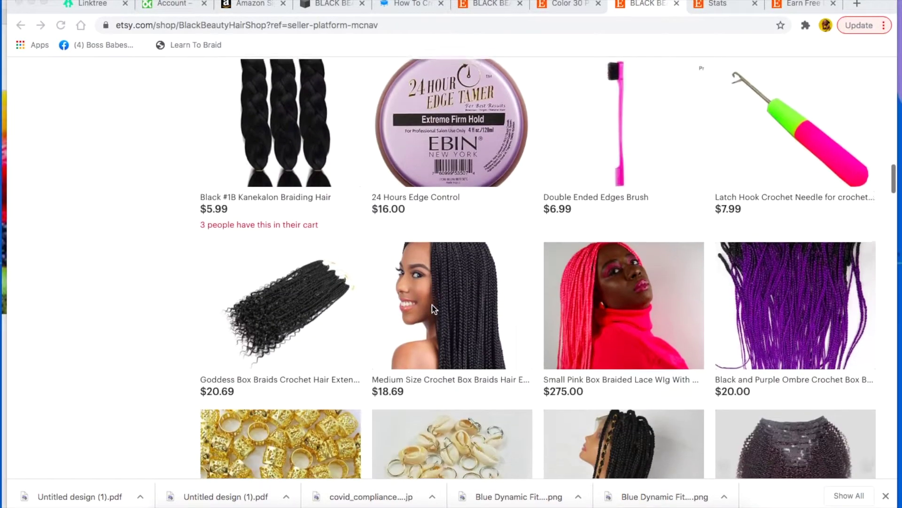
{"action": "scroll", "coordinate": [432, 308], "scroll_direction": "down", "scroll_amount": 4}
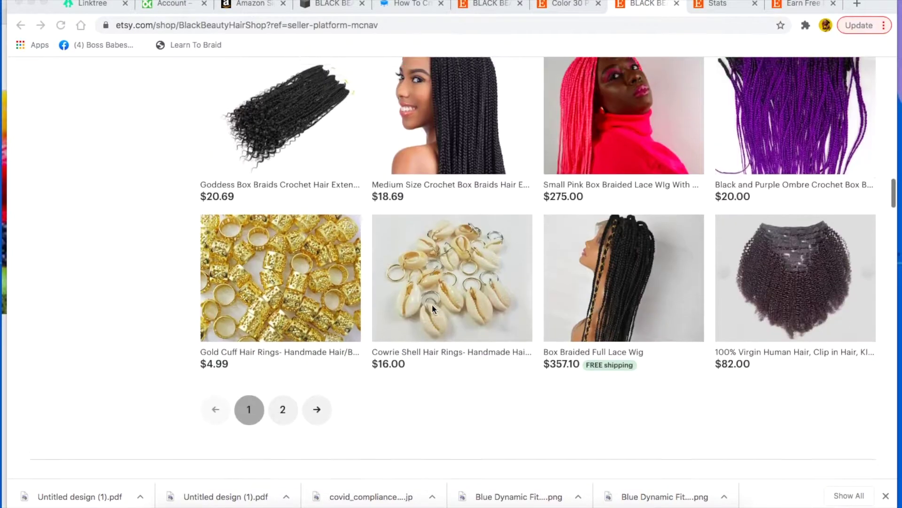
{"action": "scroll", "coordinate": [432, 308], "scroll_direction": "up", "scroll_amount": 18}
{"action": "scroll", "coordinate": [433, 305], "scroll_direction": "up", "scroll_amount": 3}
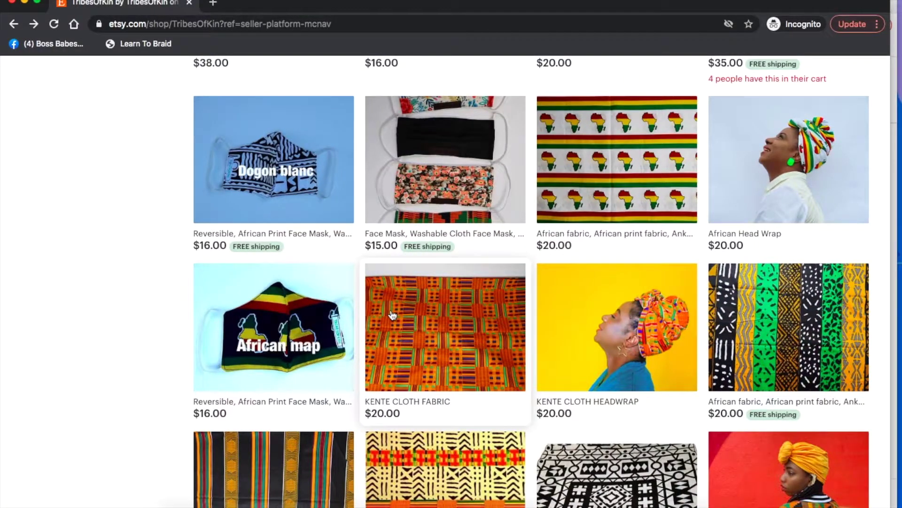
{"action": "scroll", "coordinate": [393, 314], "scroll_direction": "up", "scroll_amount": 5}
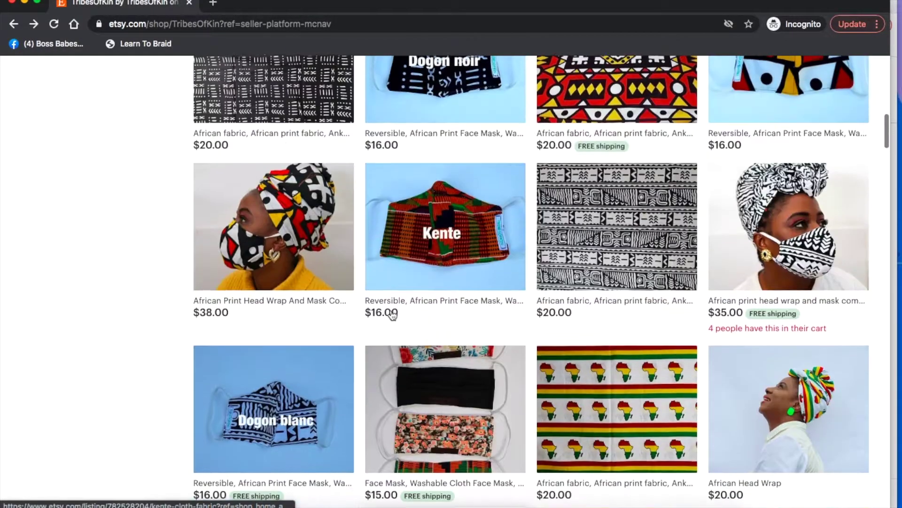
{"action": "scroll", "coordinate": [392, 314], "scroll_direction": "up", "scroll_amount": 15}
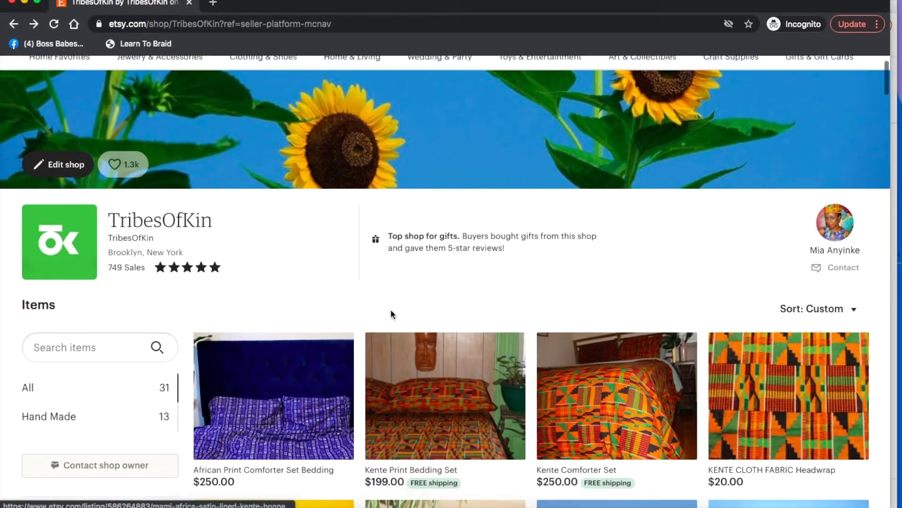
{"action": "scroll", "coordinate": [391, 312], "scroll_direction": "up", "scroll_amount": 1}
{"action": "scroll", "coordinate": [391, 312], "scroll_direction": "down", "scroll_amount": 4}
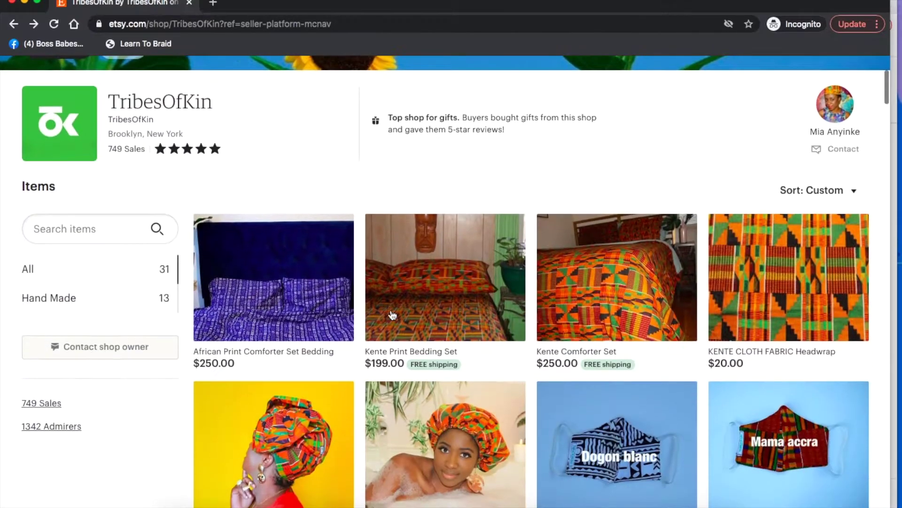
{"action": "scroll", "coordinate": [391, 314], "scroll_direction": "down", "scroll_amount": 18}
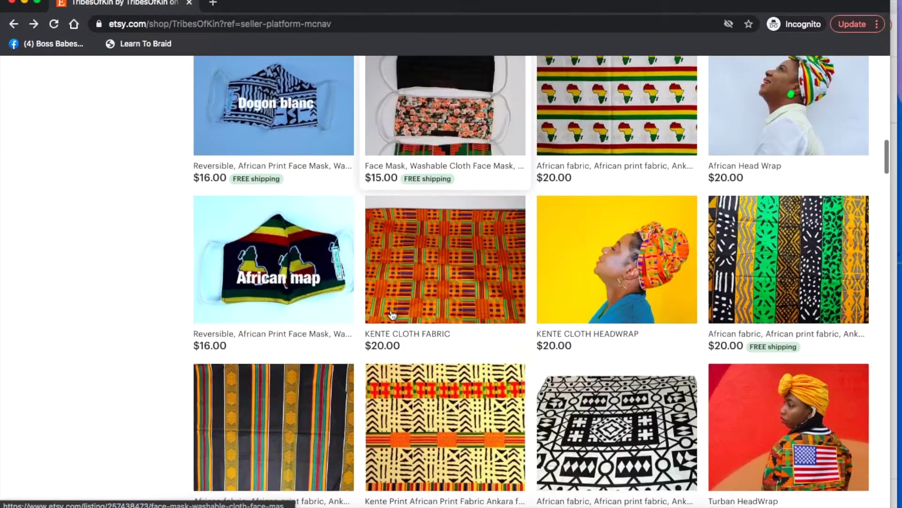
{"action": "scroll", "coordinate": [392, 314], "scroll_direction": "down", "scroll_amount": 8}
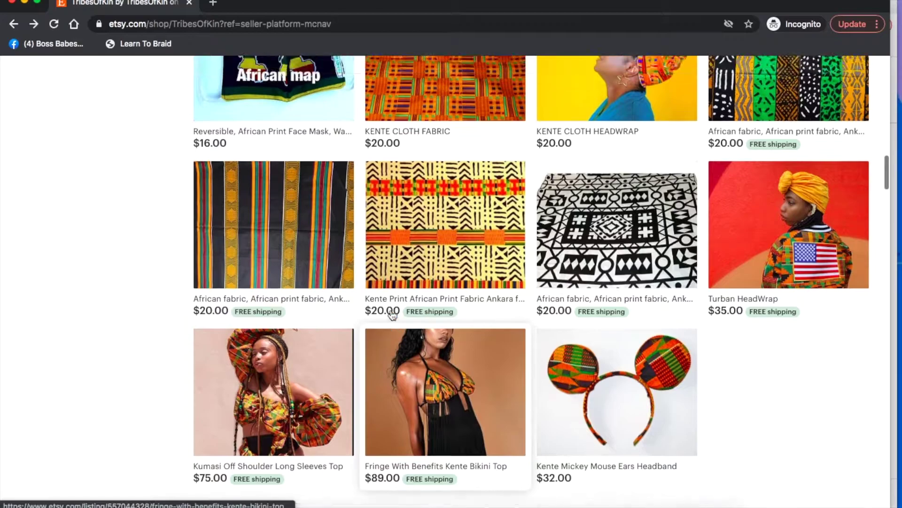
{"action": "scroll", "coordinate": [393, 314], "scroll_direction": "up", "scroll_amount": 8}
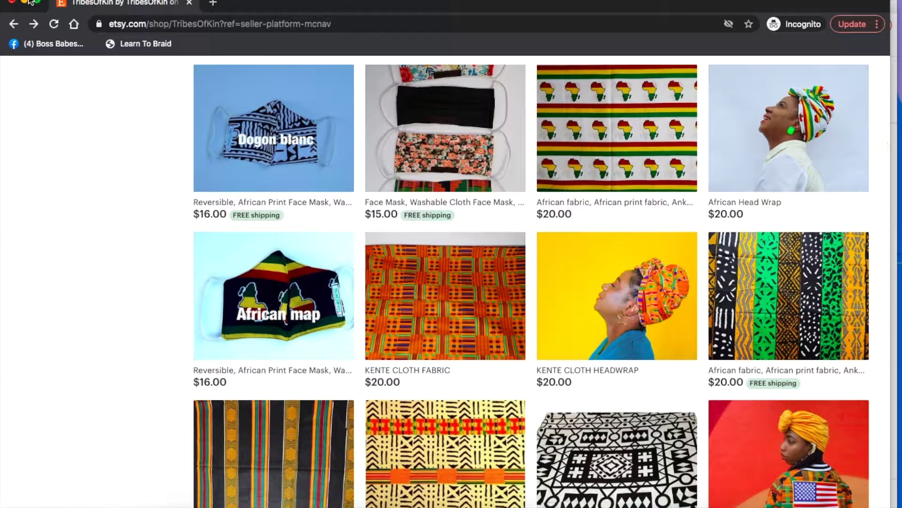
Step: Switch to the NAKEDWITHPLANTZ shop in Safari and scroll down to its About section
{"action": "left_click", "coordinate": [29, 2]}
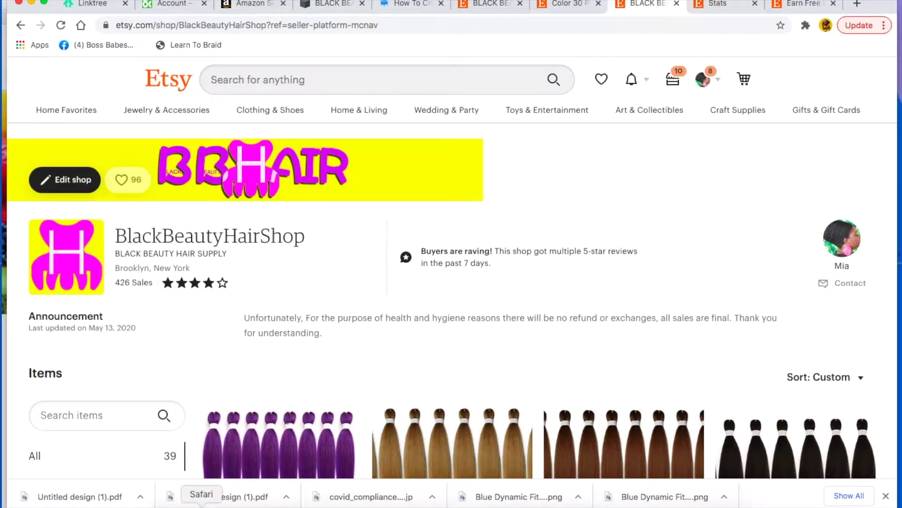
{"action": "left_click", "coordinate": [201, 506]}
{"action": "scroll", "coordinate": [498, 313], "scroll_direction": "down", "scroll_amount": 5}
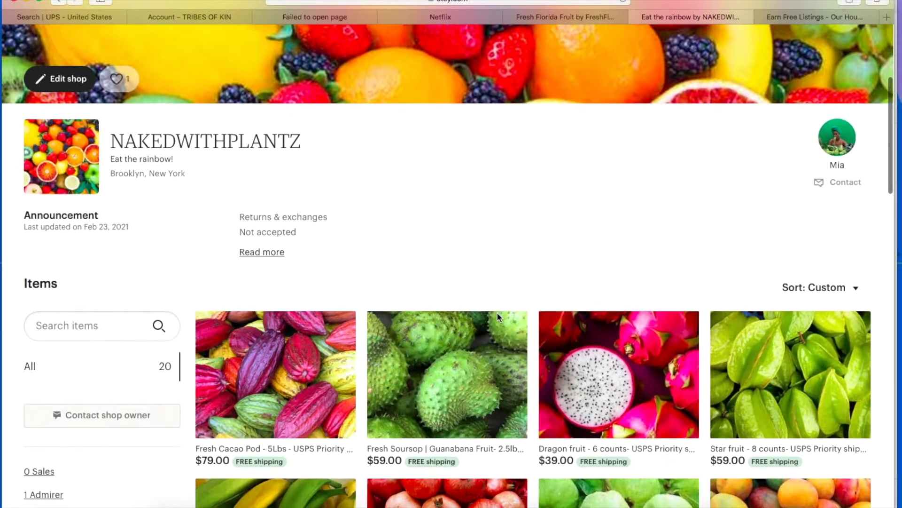
{"action": "scroll", "coordinate": [497, 313], "scroll_direction": "down", "scroll_amount": 4}
{"action": "scroll", "coordinate": [497, 313], "scroll_direction": "up", "scroll_amount": 3}
{"action": "scroll", "coordinate": [497, 313], "scroll_direction": "down", "scroll_amount": 5}
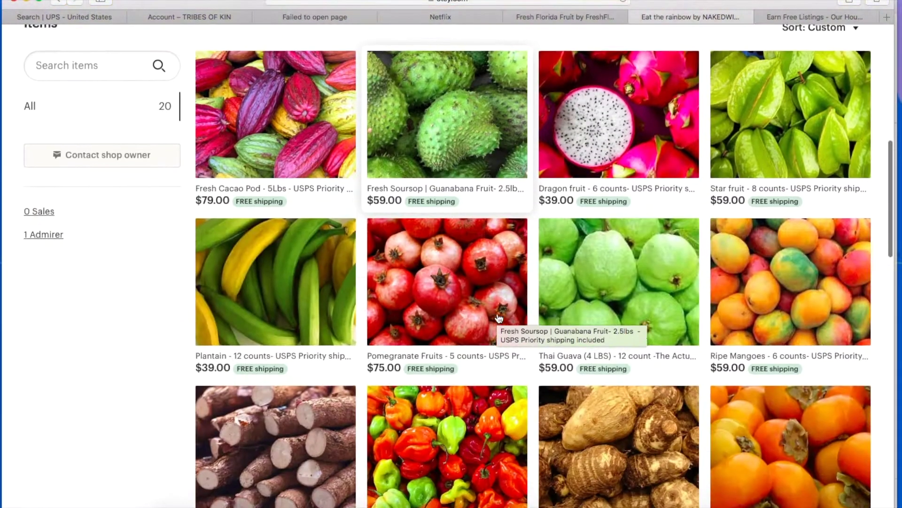
{"action": "scroll", "coordinate": [499, 318], "scroll_direction": "down", "scroll_amount": 8}
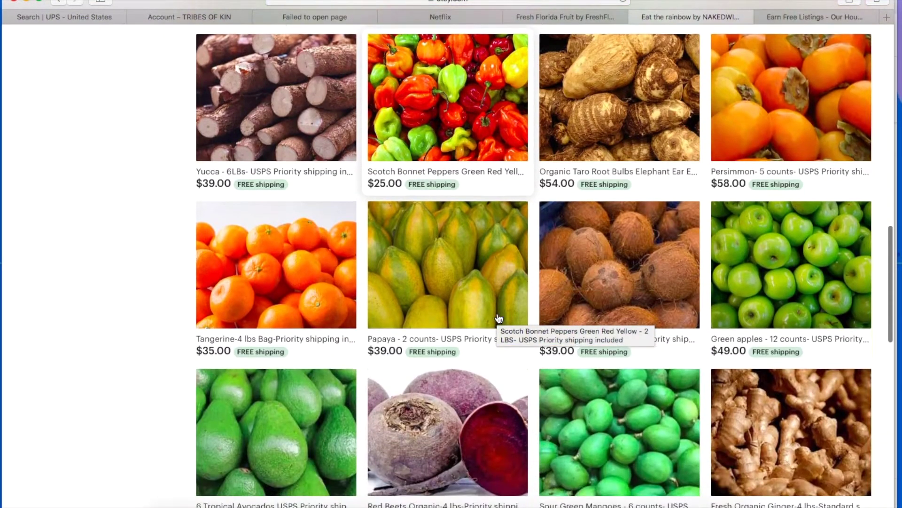
{"action": "scroll", "coordinate": [499, 318], "scroll_direction": "up", "scroll_amount": 5}
{"action": "scroll", "coordinate": [499, 318], "scroll_direction": "down", "scroll_amount": 9}
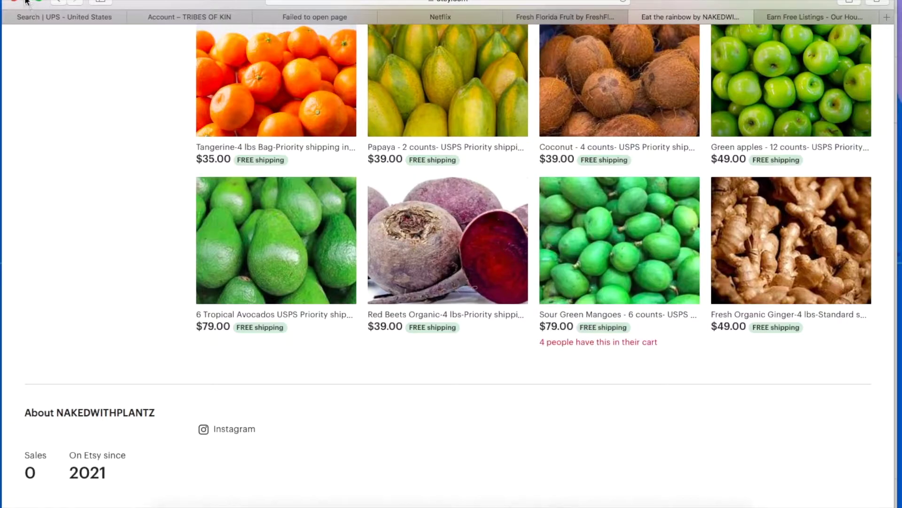
Step: Minimize the NAKEDWITHPLANTZ window, browse the BlackBeautyHairShop page, then bring up the Earn Free Listings policy
{"action": "left_click", "coordinate": [26, 2]}
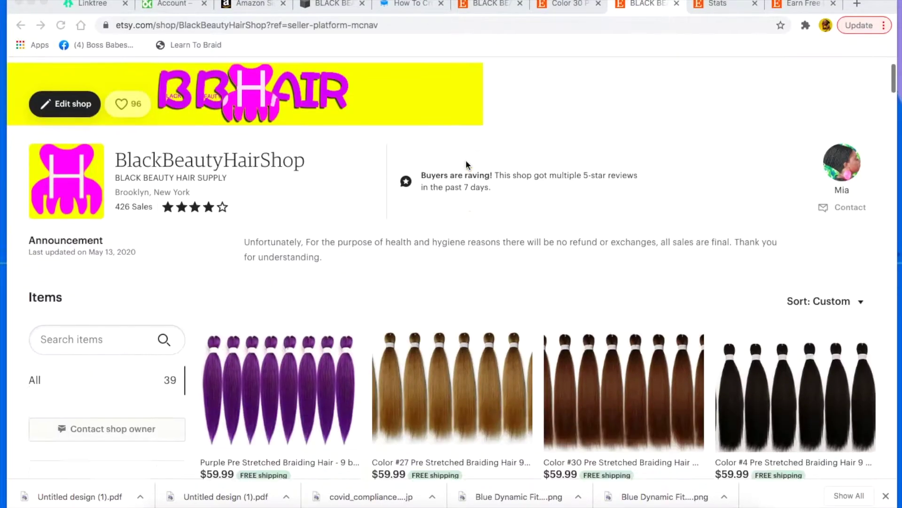
{"action": "scroll", "coordinate": [466, 164], "scroll_direction": "down", "scroll_amount": 2}
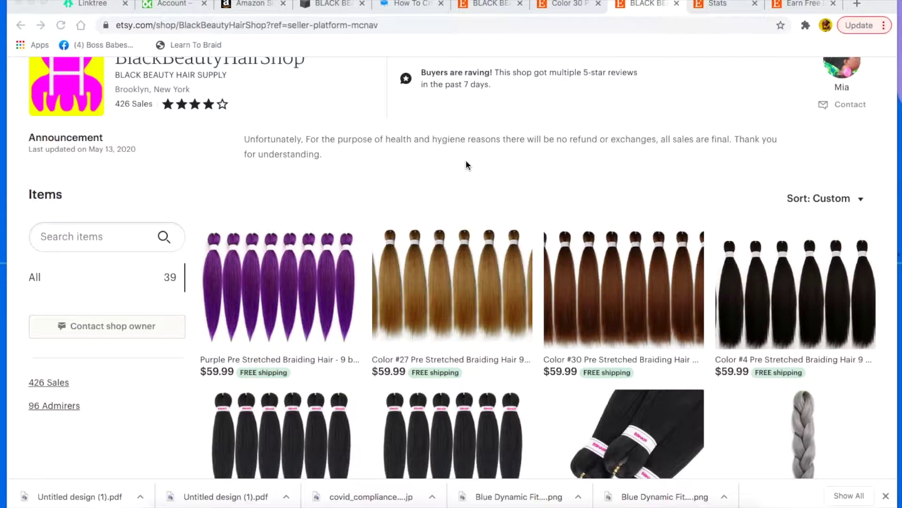
{"action": "scroll", "coordinate": [467, 164], "scroll_direction": "up", "scroll_amount": 4}
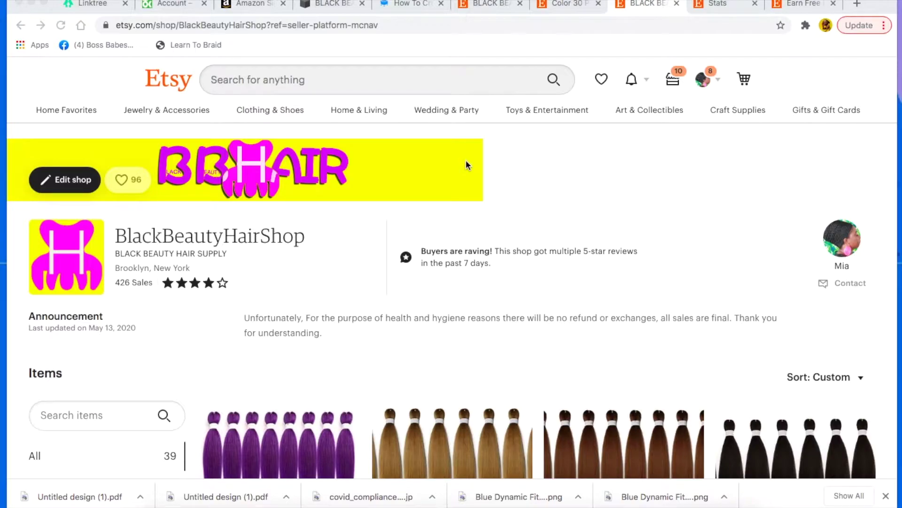
{"action": "scroll", "coordinate": [466, 165], "scroll_direction": "down", "scroll_amount": 5}
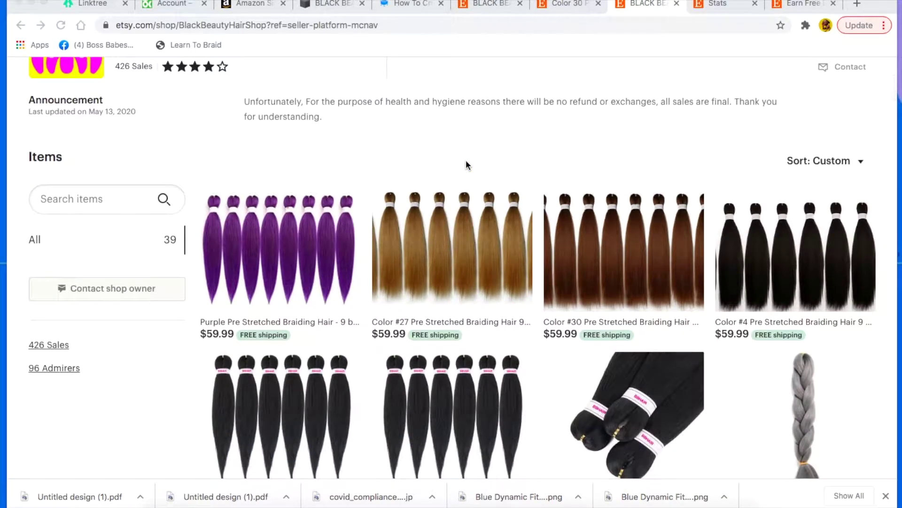
{"action": "scroll", "coordinate": [467, 164], "scroll_direction": "up", "scroll_amount": 3}
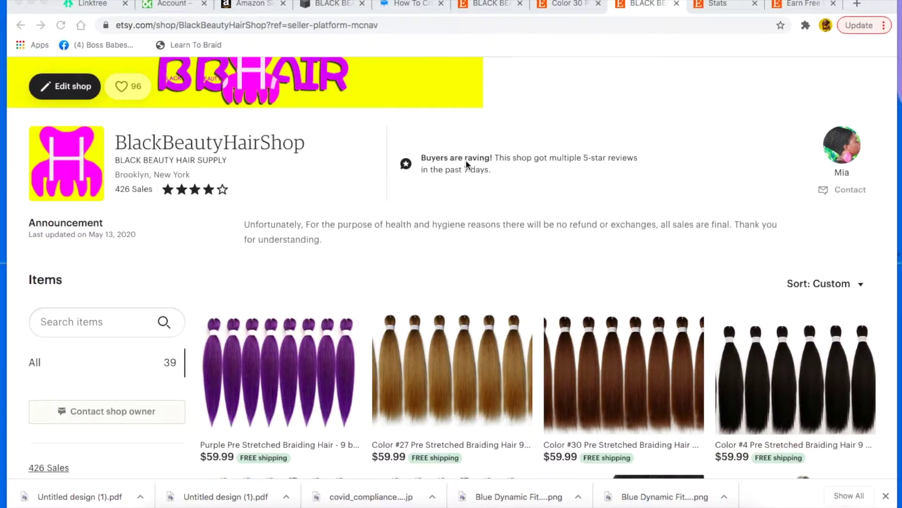
{"action": "scroll", "coordinate": [467, 161], "scroll_direction": "down", "scroll_amount": 5}
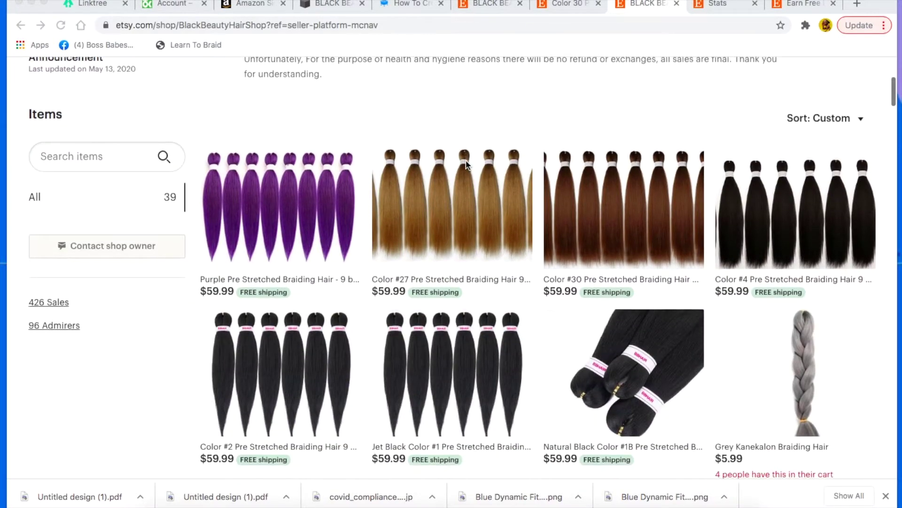
{"action": "scroll", "coordinate": [468, 137], "scroll_direction": "up", "scroll_amount": 6}
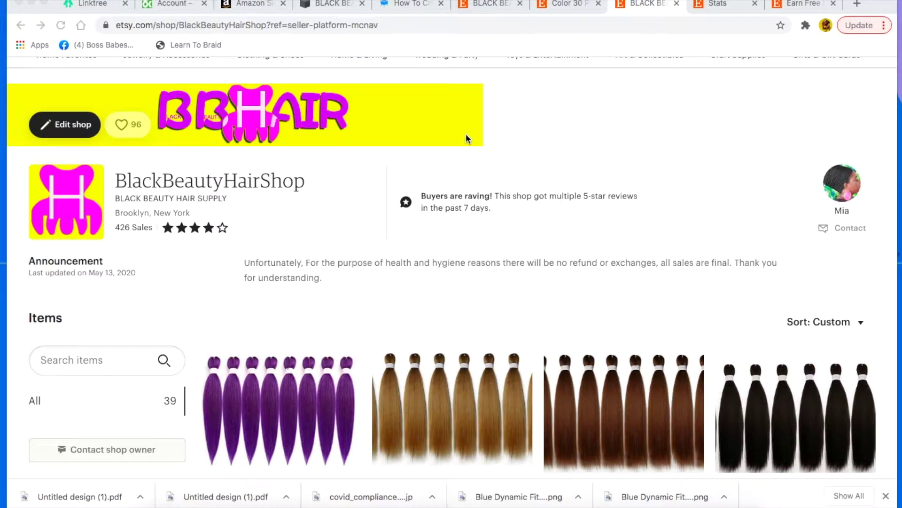
{"action": "left_click", "coordinate": [810, 3]}
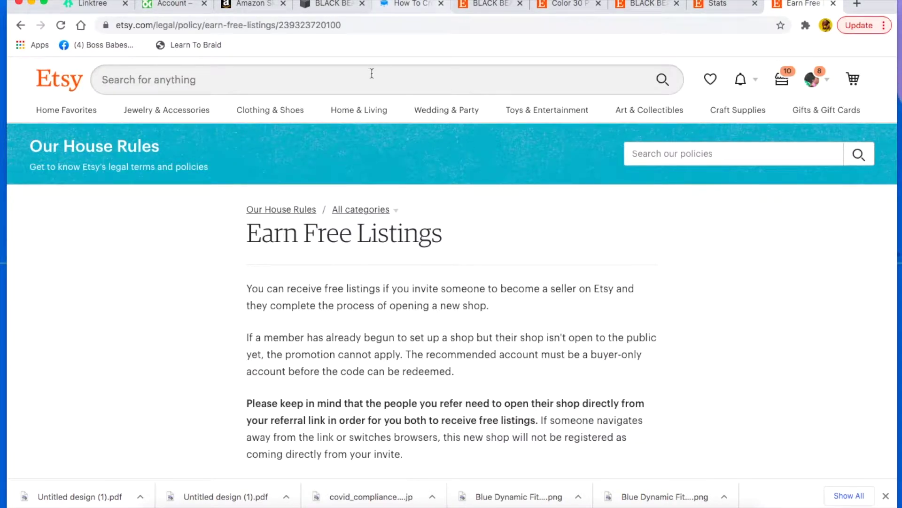
Step: Scroll through the Earn Free Listings policy on seller referrals
{"action": "scroll", "coordinate": [382, 79], "scroll_direction": "down", "scroll_amount": 2}
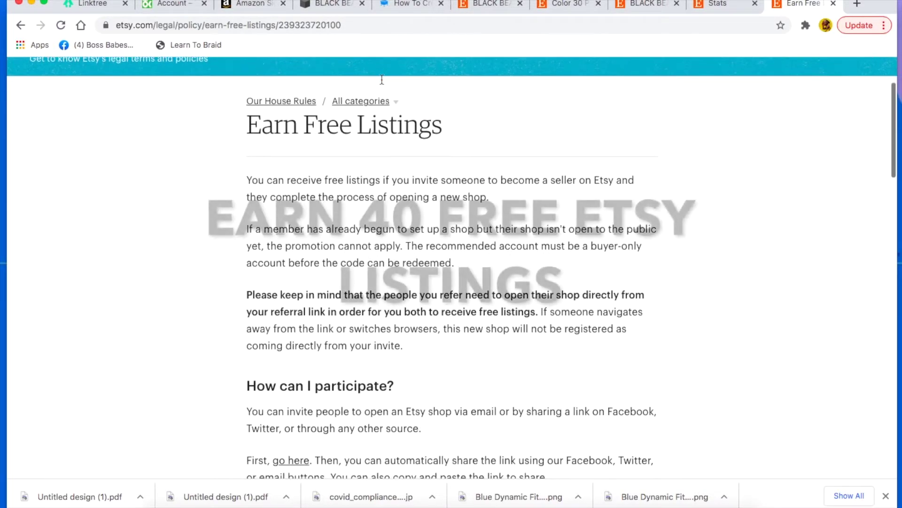
{"action": "scroll", "coordinate": [382, 80], "scroll_direction": "up", "scroll_amount": 2}
{"action": "scroll", "coordinate": [381, 79], "scroll_direction": "down", "scroll_amount": 4}
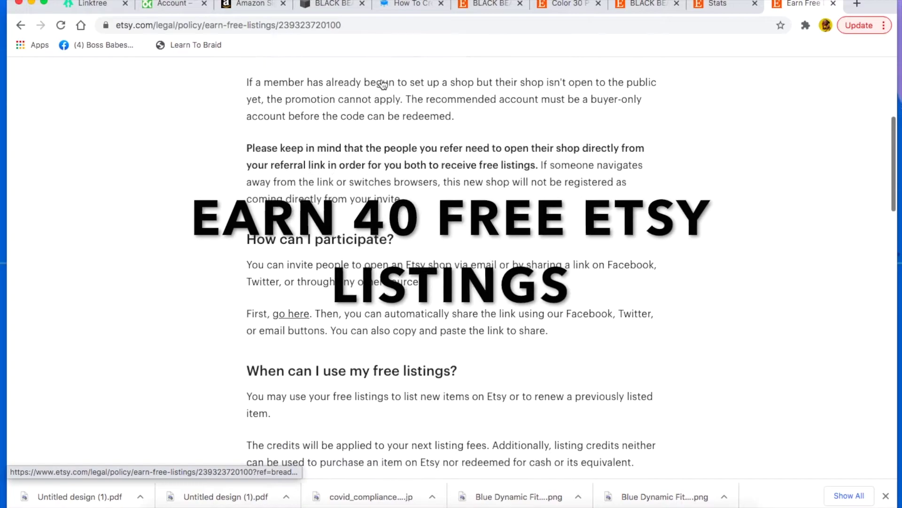
{"action": "scroll", "coordinate": [382, 81], "scroll_direction": "up", "scroll_amount": 5}
{"action": "scroll", "coordinate": [382, 83], "scroll_direction": "up", "scroll_amount": 1}
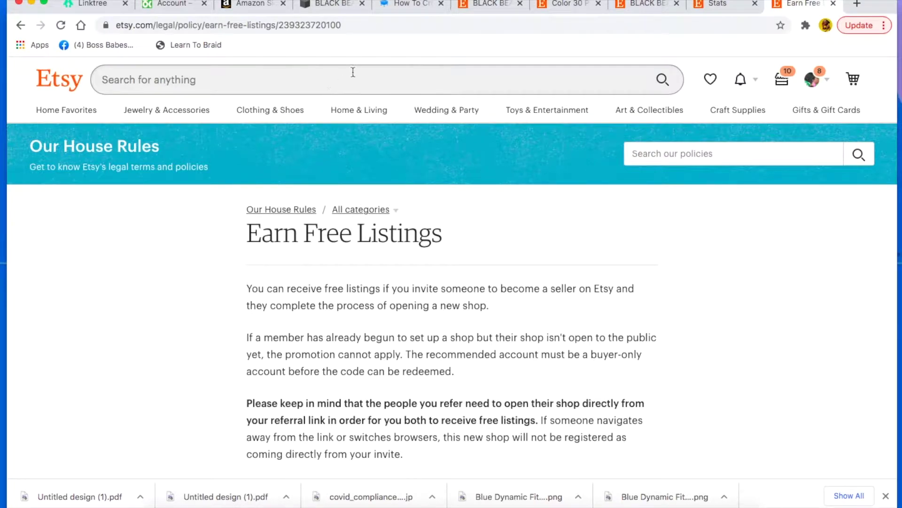
{"action": "mouse_move", "coordinate": [256, 111]}
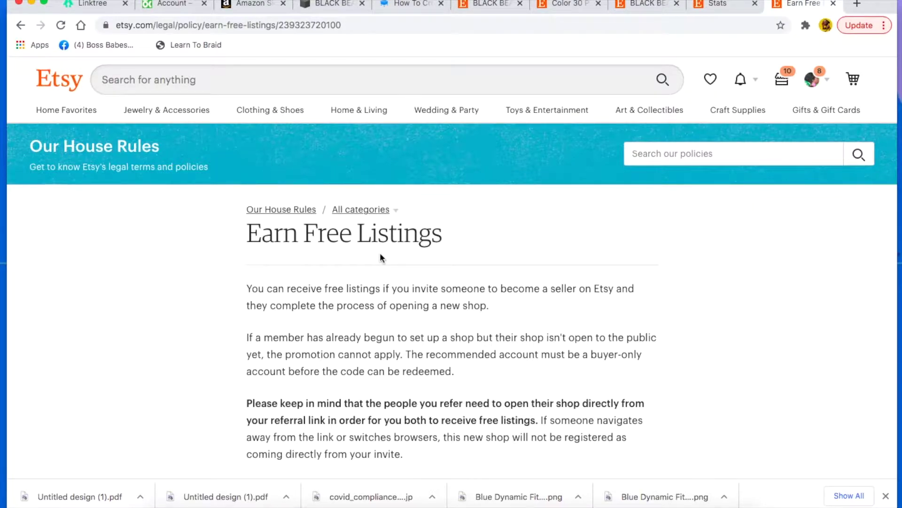
{"action": "scroll", "coordinate": [380, 257], "scroll_direction": "down", "scroll_amount": 5}
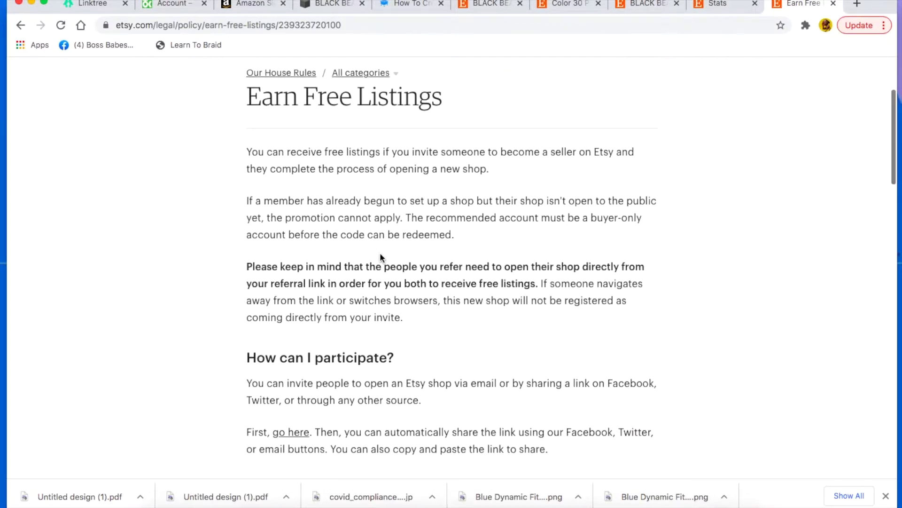
{"action": "scroll", "coordinate": [381, 257], "scroll_direction": "down", "scroll_amount": 3}
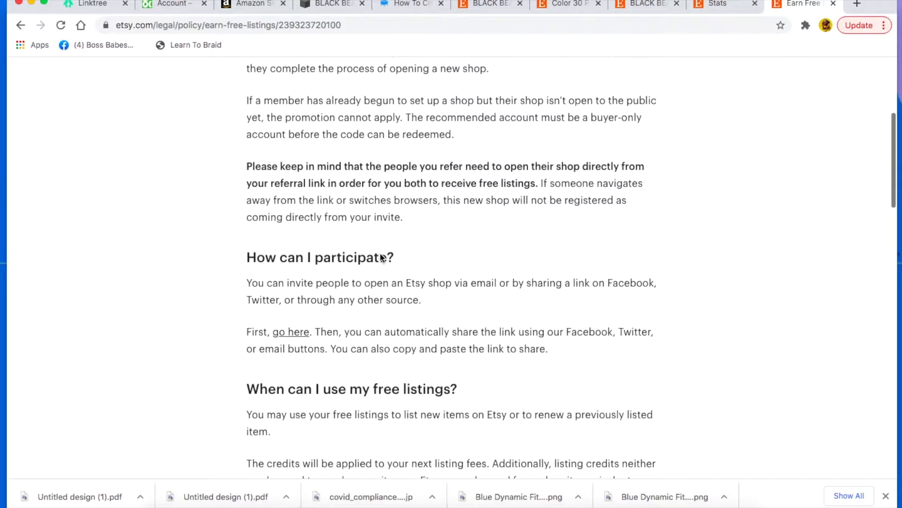
{"action": "scroll", "coordinate": [381, 258], "scroll_direction": "up", "scroll_amount": 2}
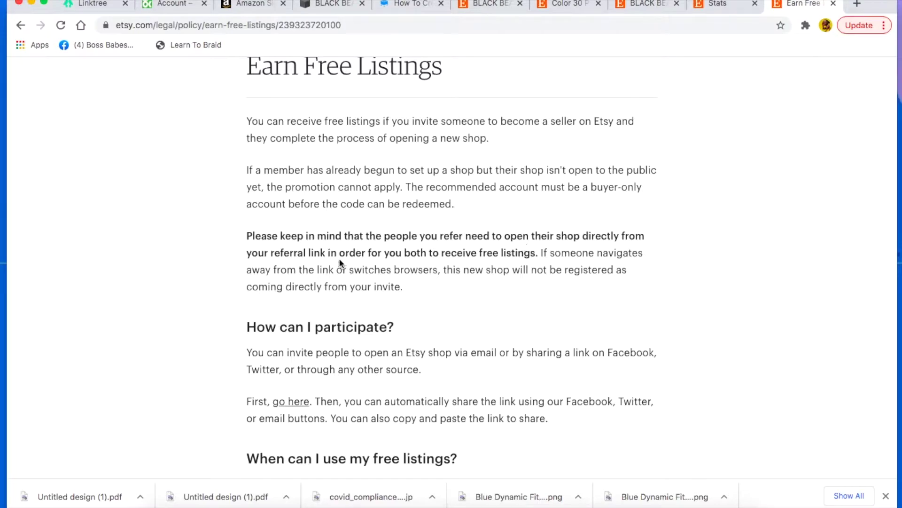
Step: Follow the 'go here' link under 'How can I participate?' to the Invite Friends page
{"action": "scroll", "coordinate": [442, 254], "scroll_direction": "up", "scroll_amount": 5}
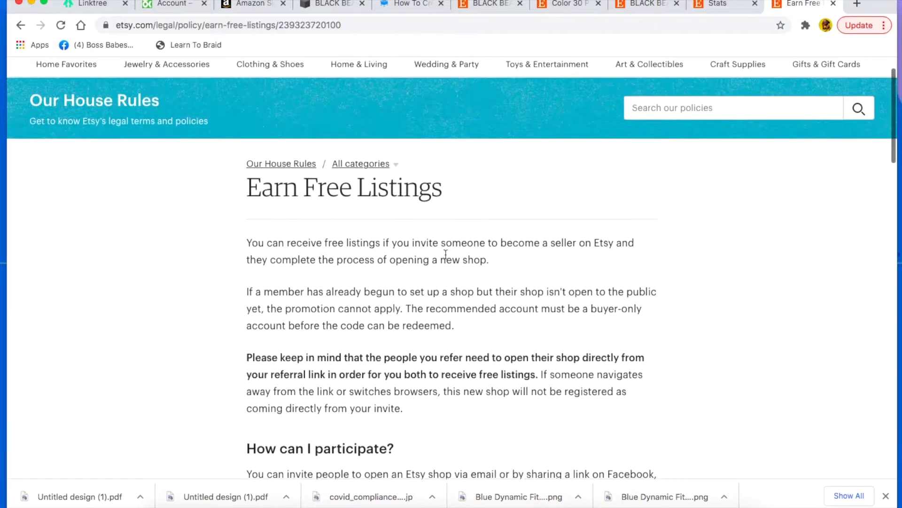
{"action": "scroll", "coordinate": [445, 254], "scroll_direction": "down", "scroll_amount": 6}
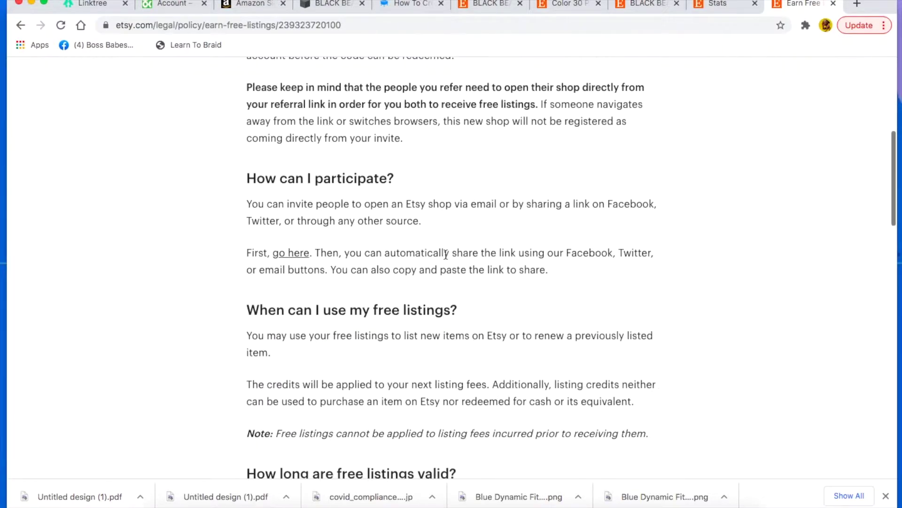
{"action": "scroll", "coordinate": [445, 255], "scroll_direction": "up", "scroll_amount": 3}
{"action": "scroll", "coordinate": [446, 255], "scroll_direction": "down", "scroll_amount": 1}
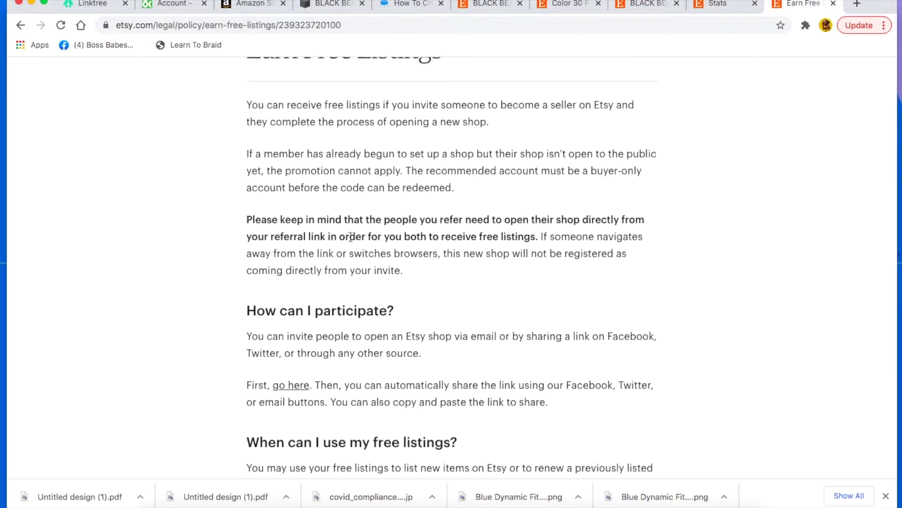
{"action": "scroll", "coordinate": [341, 264], "scroll_direction": "down", "scroll_amount": 4}
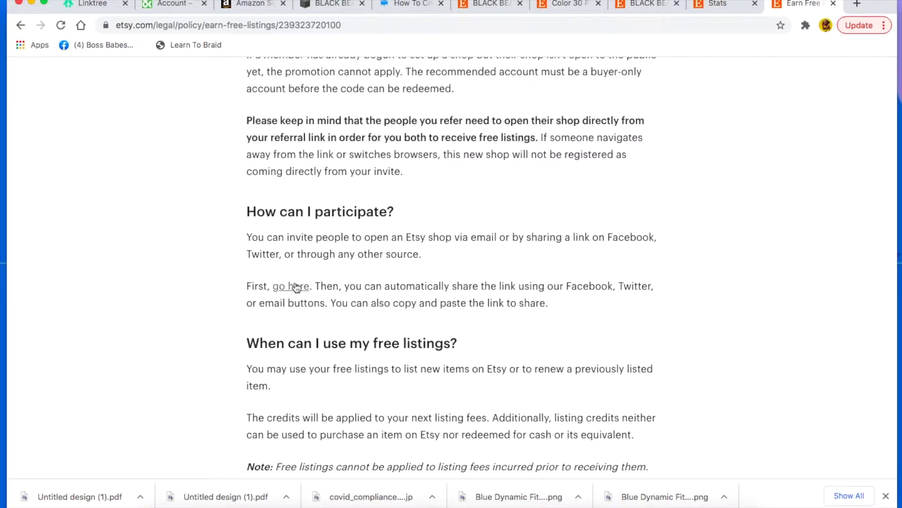
{"action": "left_click", "coordinate": [295, 287]}
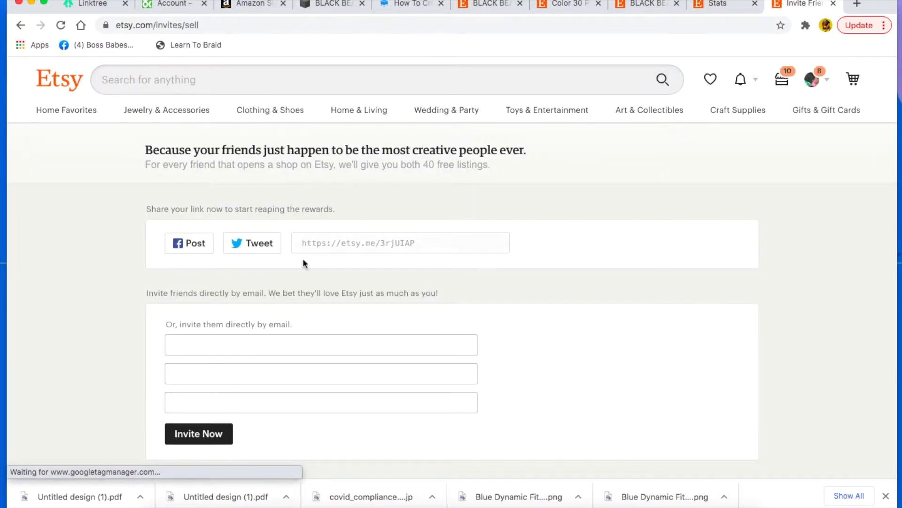
Step: Start an email invite, dismiss the suggested addresses, then share the referral link via Tweet
{"action": "scroll", "coordinate": [238, 255], "scroll_direction": "down", "scroll_amount": 2}
{"action": "scroll", "coordinate": [239, 255], "scroll_direction": "up", "scroll_amount": 1}
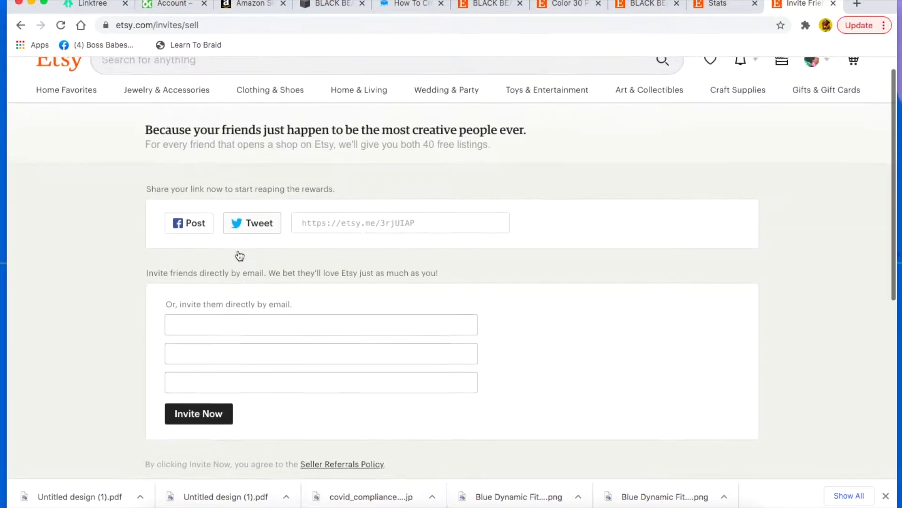
{"action": "scroll", "coordinate": [238, 255], "scroll_direction": "up", "scroll_amount": 1}
{"action": "left_click", "coordinate": [205, 324]}
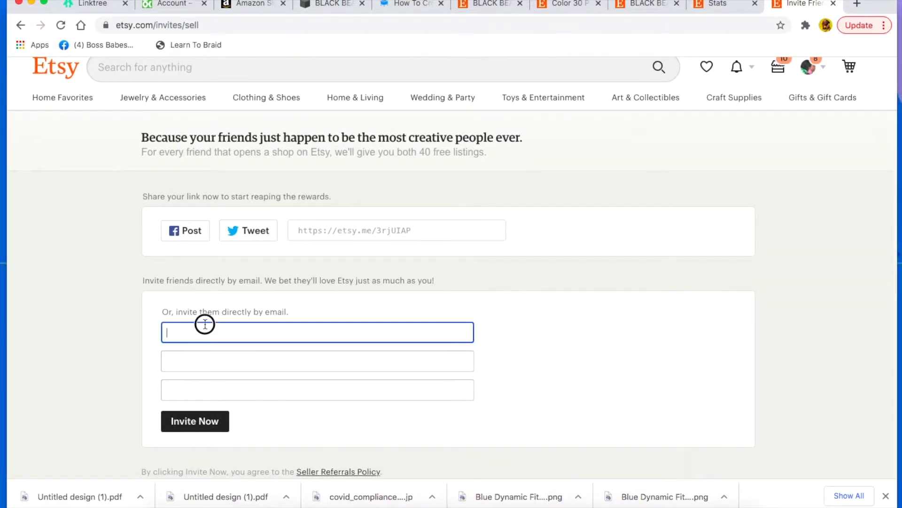
{"action": "left_click", "coordinate": [695, 345]}
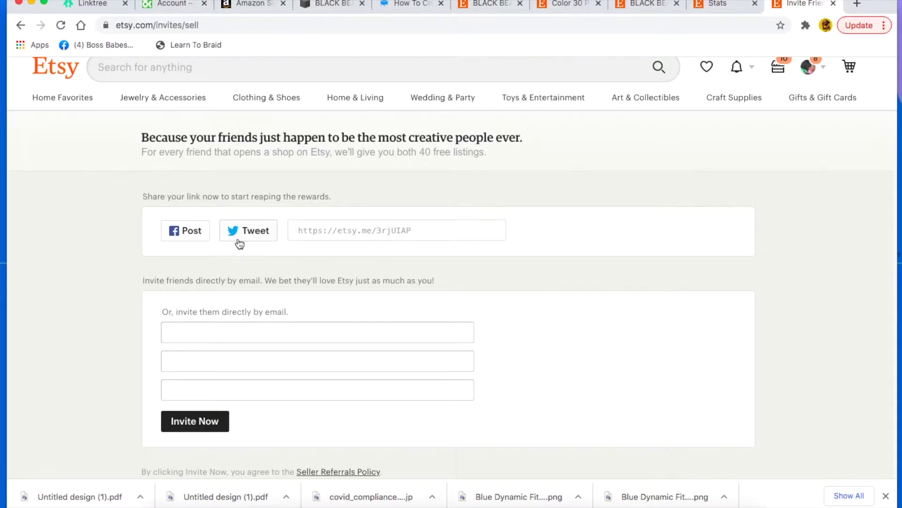
{"action": "left_click", "coordinate": [254, 233]}
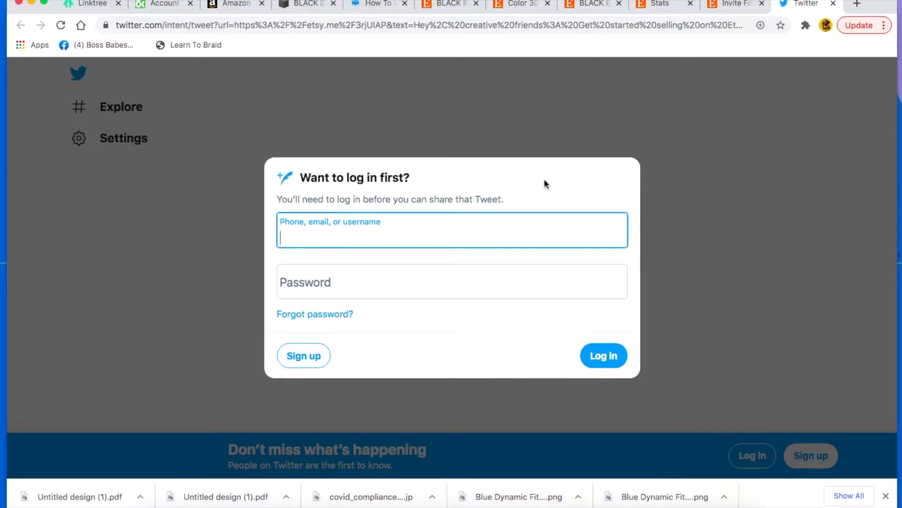
Step: Close the Twitter tab, then close the Invite Friends tab to return to listing stats
{"action": "left_click", "coordinate": [832, 5]}
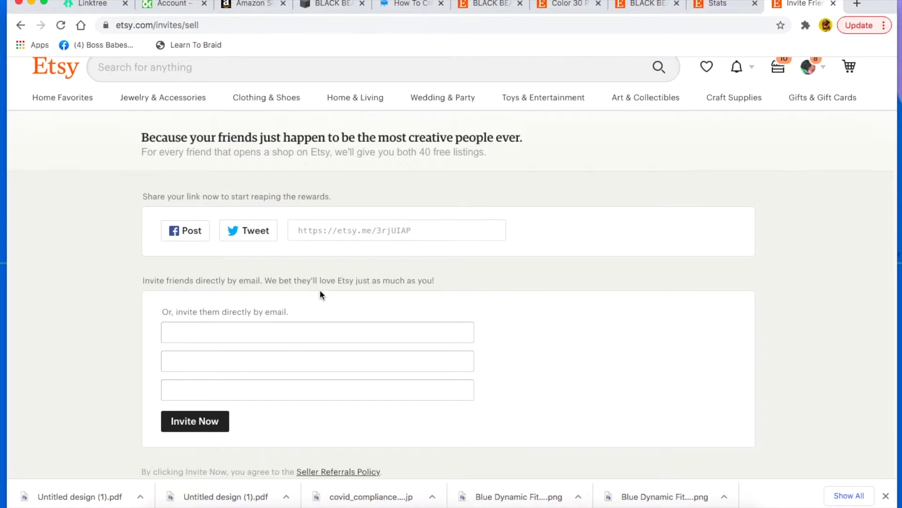
{"action": "scroll", "coordinate": [320, 294], "scroll_direction": "down", "scroll_amount": 1}
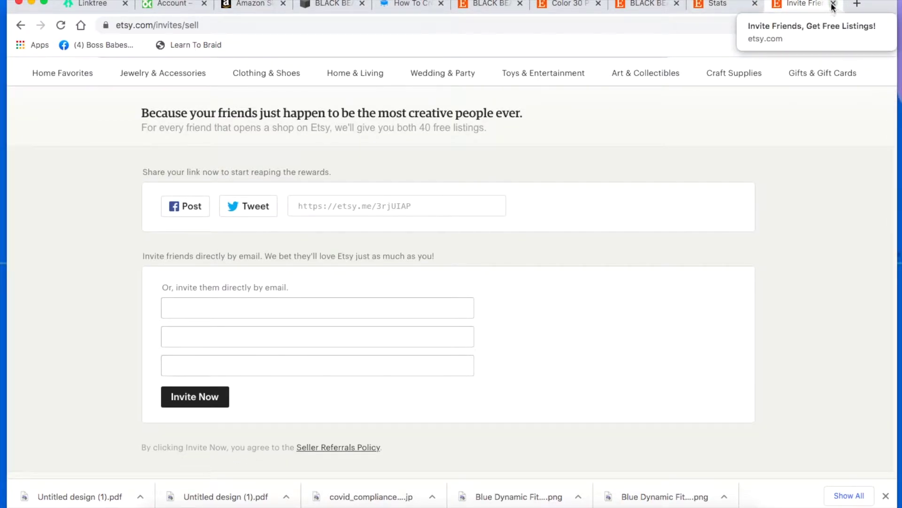
{"action": "left_click", "coordinate": [833, 4]}
Step: Go back to the Neon Green Kanekalon Braiding Hair listing page and open its stats
{"action": "scroll", "coordinate": [544, 170], "scroll_direction": "down", "scroll_amount": 10}
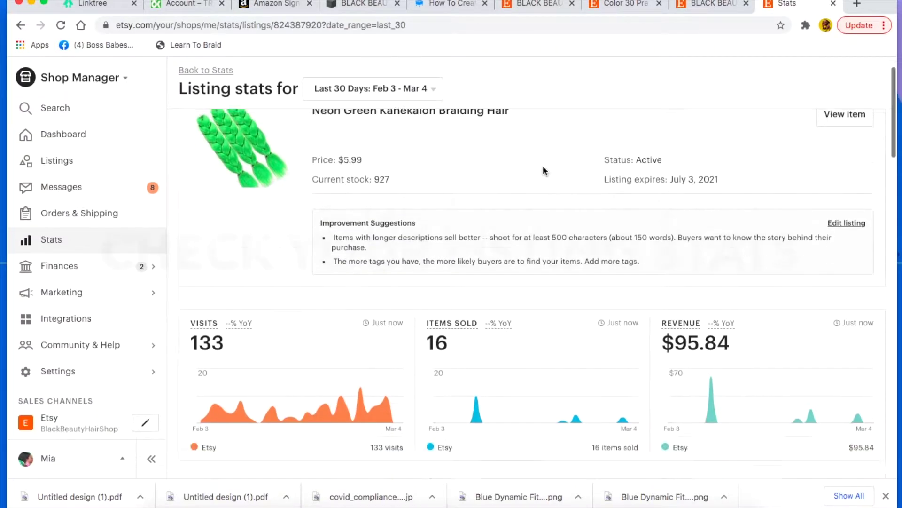
{"action": "scroll", "coordinate": [543, 166], "scroll_direction": "up", "scroll_amount": 10}
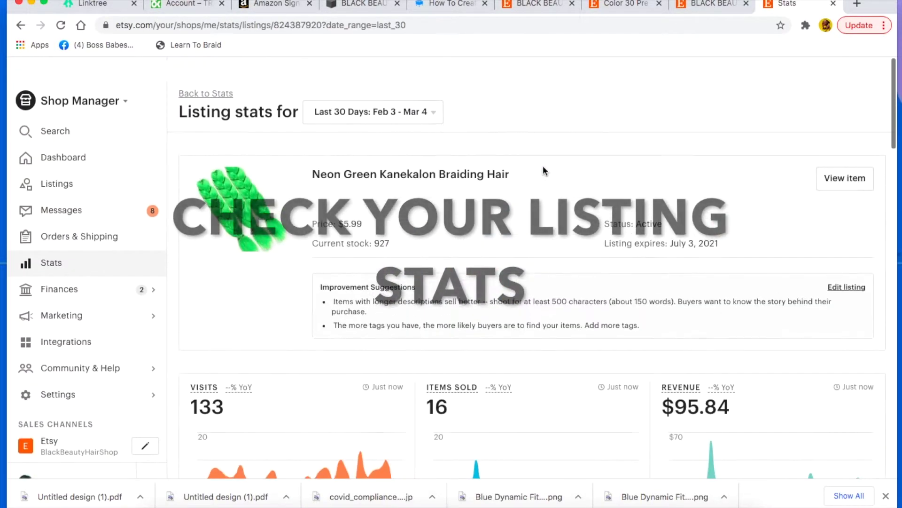
{"action": "left_click", "coordinate": [20, 25]}
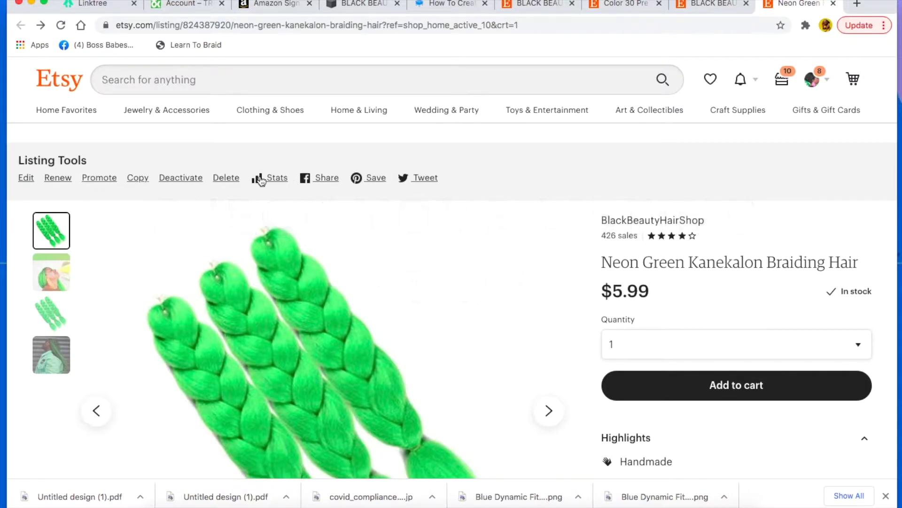
{"action": "scroll", "coordinate": [338, 195], "scroll_direction": "down", "scroll_amount": 3}
{"action": "scroll", "coordinate": [337, 201], "scroll_direction": "up", "scroll_amount": 3}
{"action": "left_click", "coordinate": [266, 181]}
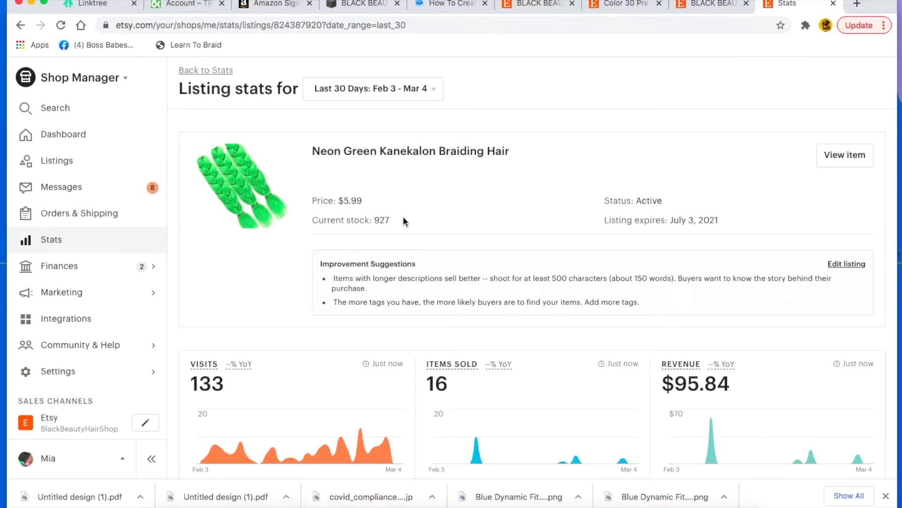
Step: Scroll through the listing's Visits, Explore your data, Traffic sources and Search terms sections
{"action": "scroll", "coordinate": [402, 216], "scroll_direction": "down", "scroll_amount": 2}
{"action": "scroll", "coordinate": [450, 255], "scroll_direction": "down", "scroll_amount": 5}
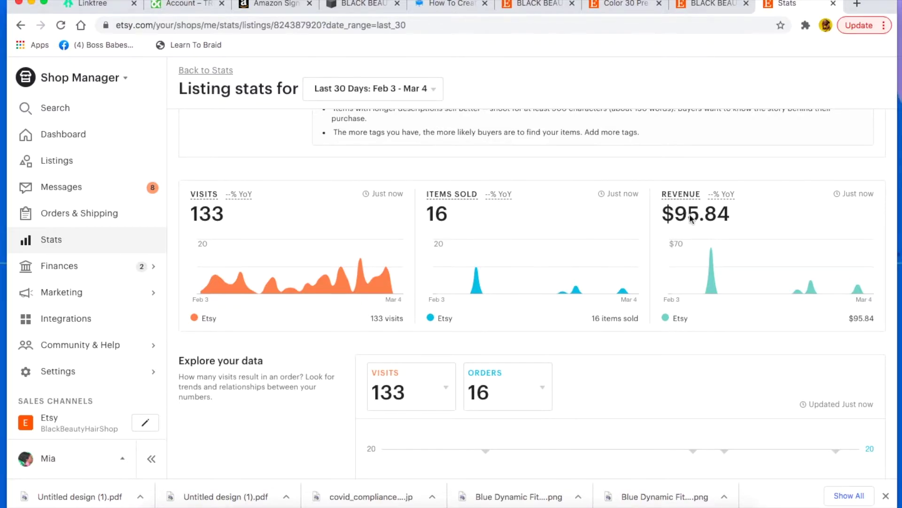
{"action": "scroll", "coordinate": [409, 340], "scroll_direction": "down", "scroll_amount": 6}
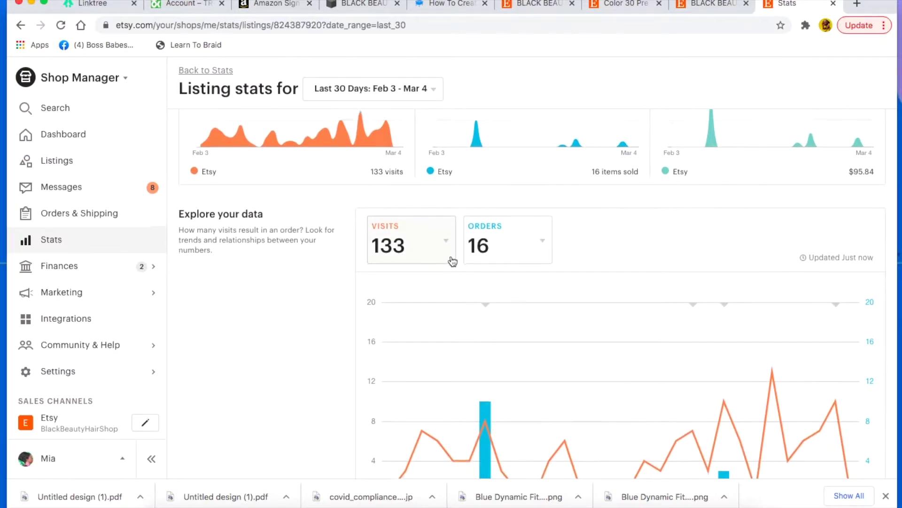
{"action": "scroll", "coordinate": [446, 256], "scroll_direction": "down", "scroll_amount": 4}
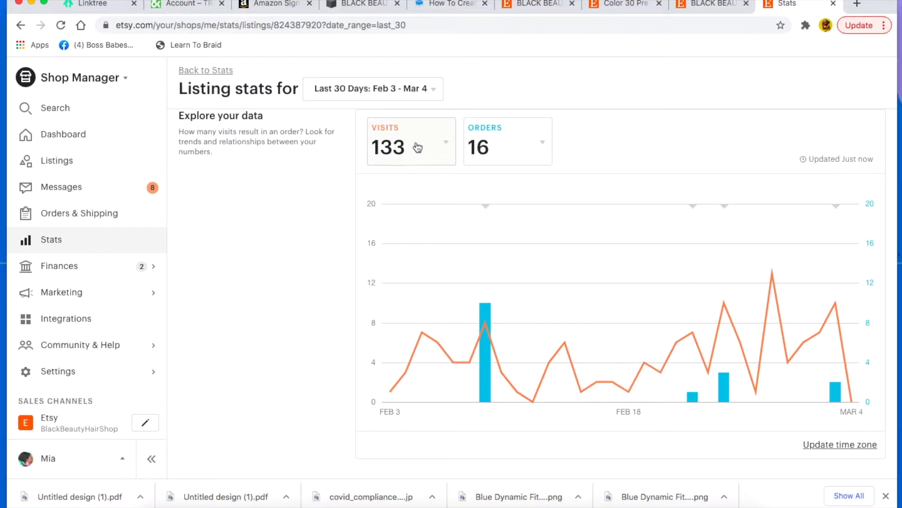
{"action": "scroll", "coordinate": [314, 249], "scroll_direction": "down", "scroll_amount": 10}
{"action": "scroll", "coordinate": [314, 249], "scroll_direction": "up", "scroll_amount": 5}
{"action": "scroll", "coordinate": [314, 246], "scroll_direction": "up", "scroll_amount": 1}
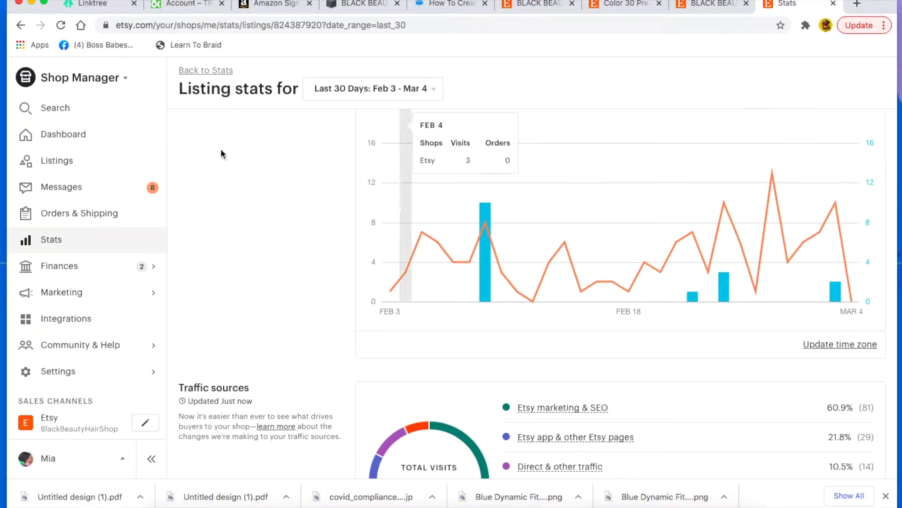
{"action": "scroll", "coordinate": [302, 242], "scroll_direction": "down", "scroll_amount": 5}
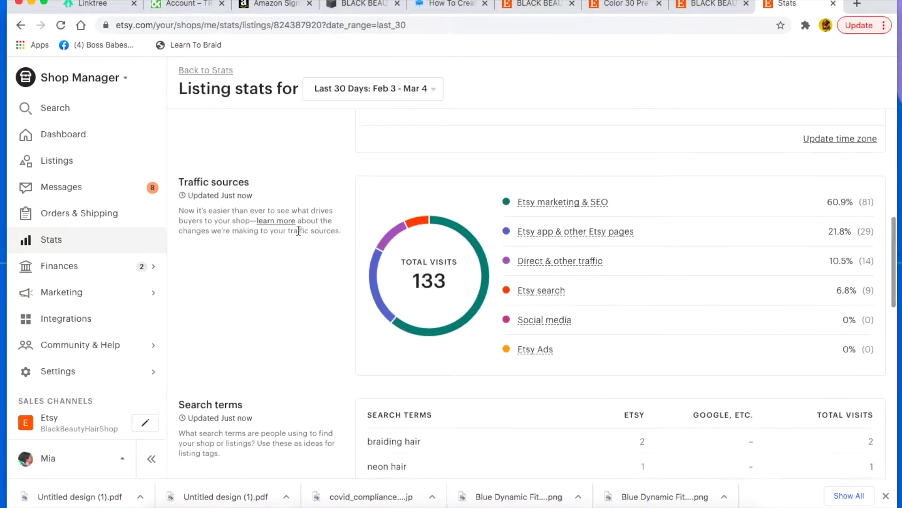
{"action": "scroll", "coordinate": [298, 230], "scroll_direction": "up", "scroll_amount": 2}
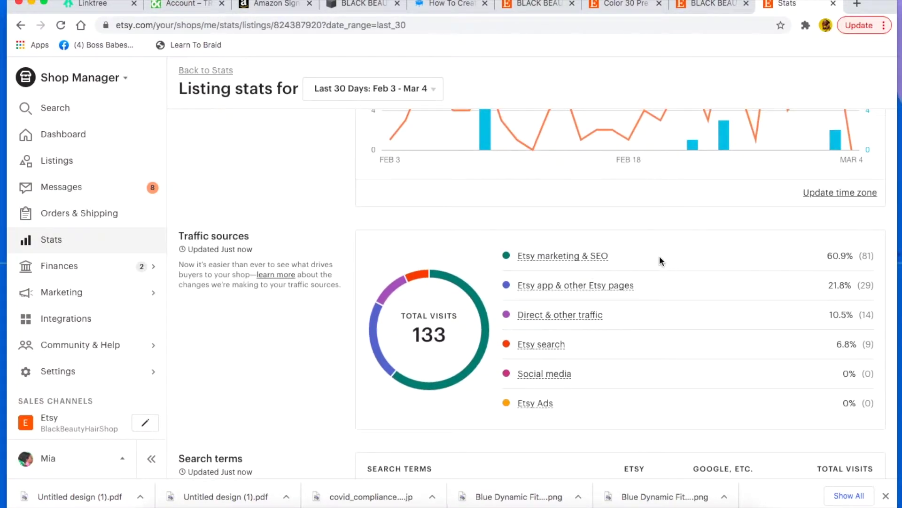
{"action": "mouse_move", "coordinate": [546, 376]}
Step: Scroll through the 30-day Visits, Items Sold and Revenue charts, then back up to the header
{"action": "scroll", "coordinate": [396, 346], "scroll_direction": "down", "scroll_amount": 3}
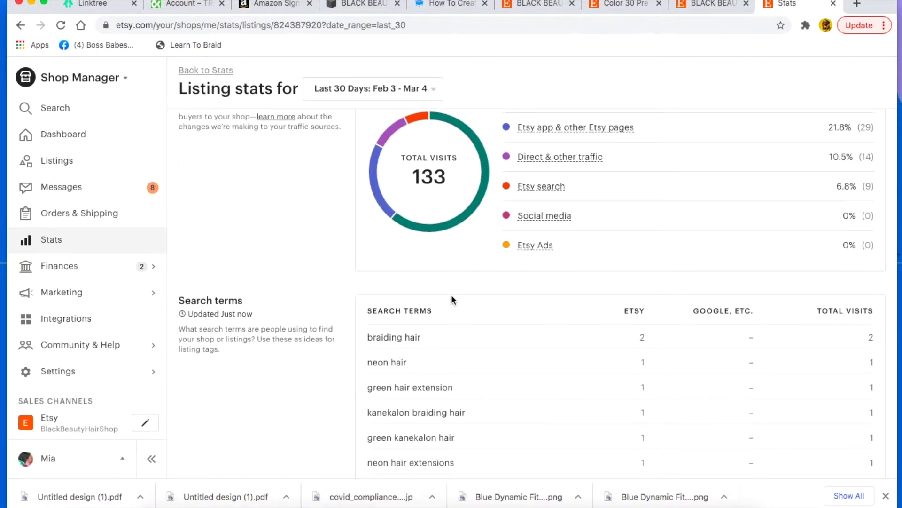
{"action": "scroll", "coordinate": [451, 294], "scroll_direction": "up", "scroll_amount": 3}
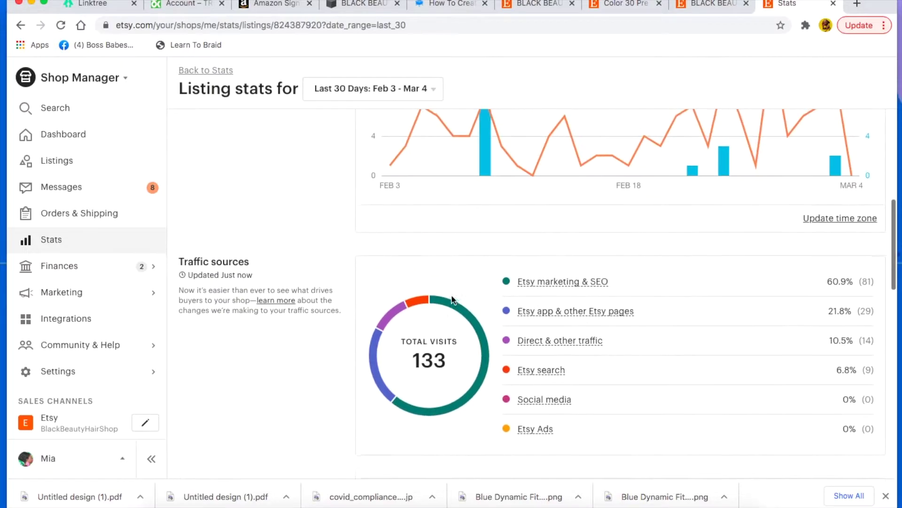
{"action": "scroll", "coordinate": [451, 294], "scroll_direction": "down", "scroll_amount": 5}
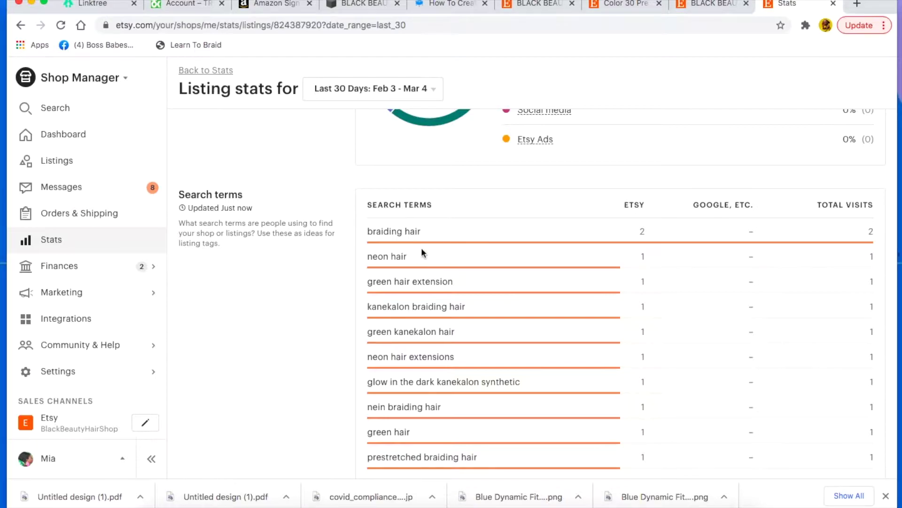
{"action": "scroll", "coordinate": [455, 248], "scroll_direction": "down", "scroll_amount": 1}
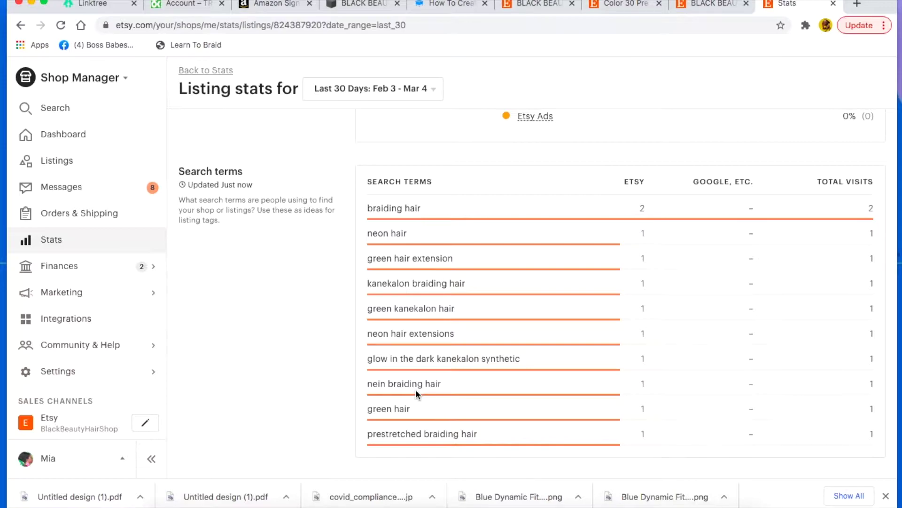
{"action": "scroll", "coordinate": [416, 389], "scroll_direction": "up", "scroll_amount": 12}
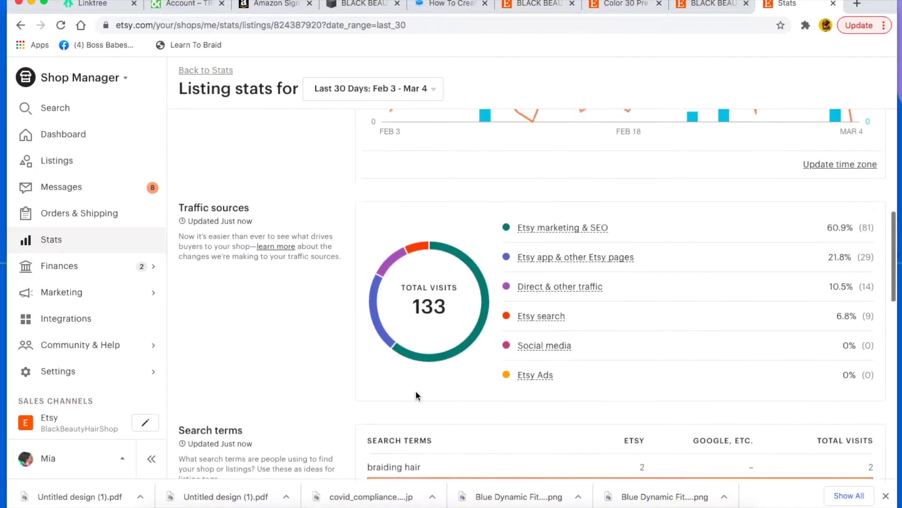
{"action": "scroll", "coordinate": [415, 393], "scroll_direction": "up", "scroll_amount": 4}
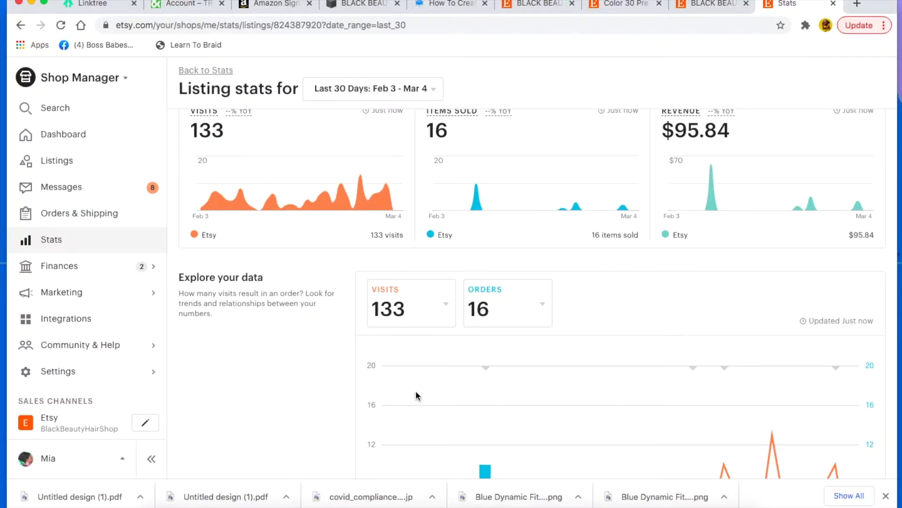
{"action": "scroll", "coordinate": [416, 393], "scroll_direction": "up", "scroll_amount": 3}
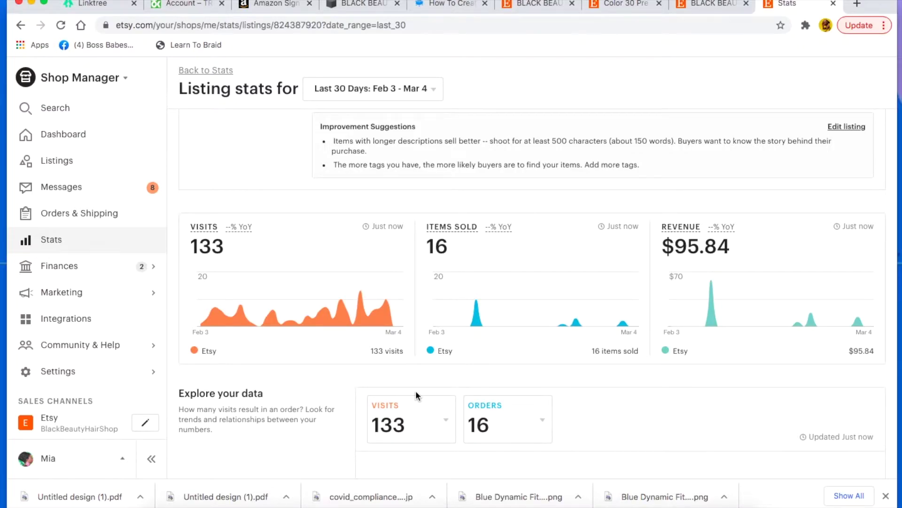
{"action": "scroll", "coordinate": [415, 390], "scroll_direction": "up", "scroll_amount": 3}
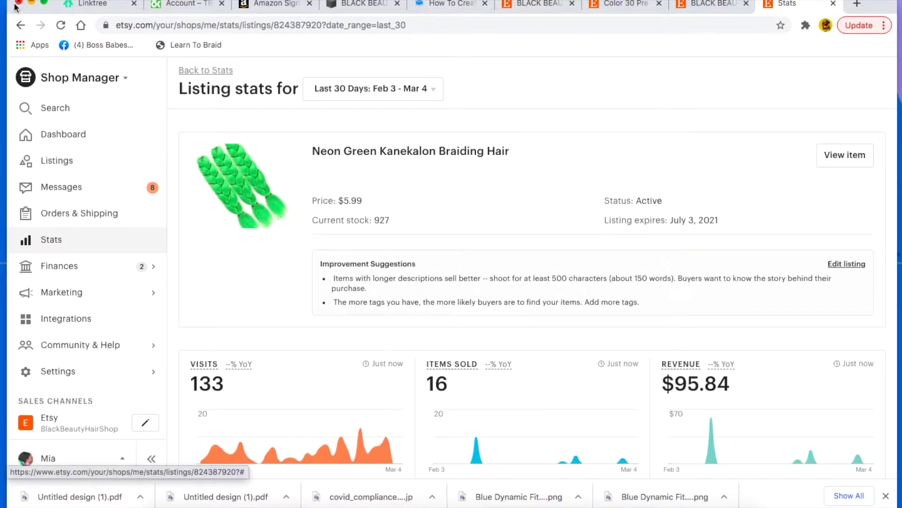
Step: Go back to the public listing, scroll to its Description, then close the listing tab
{"action": "left_click", "coordinate": [20, 25]}
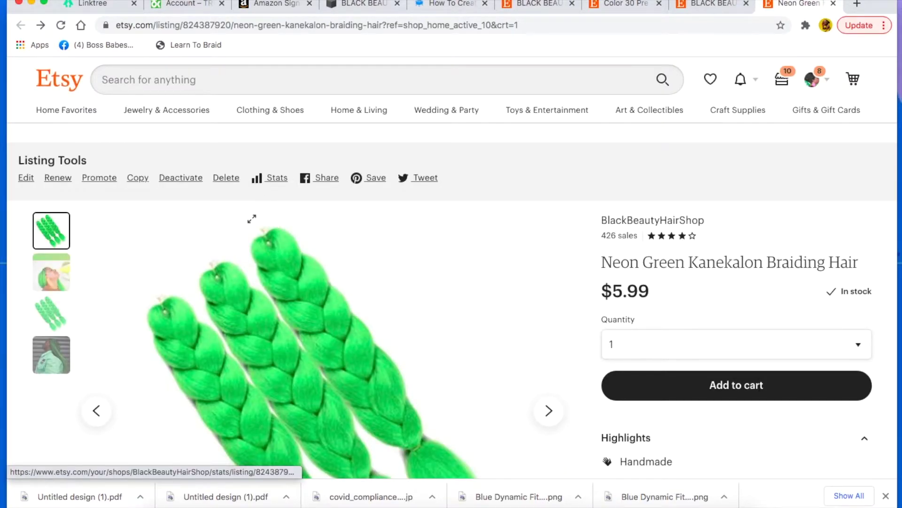
{"action": "scroll", "coordinate": [235, 231], "scroll_direction": "down", "scroll_amount": 4}
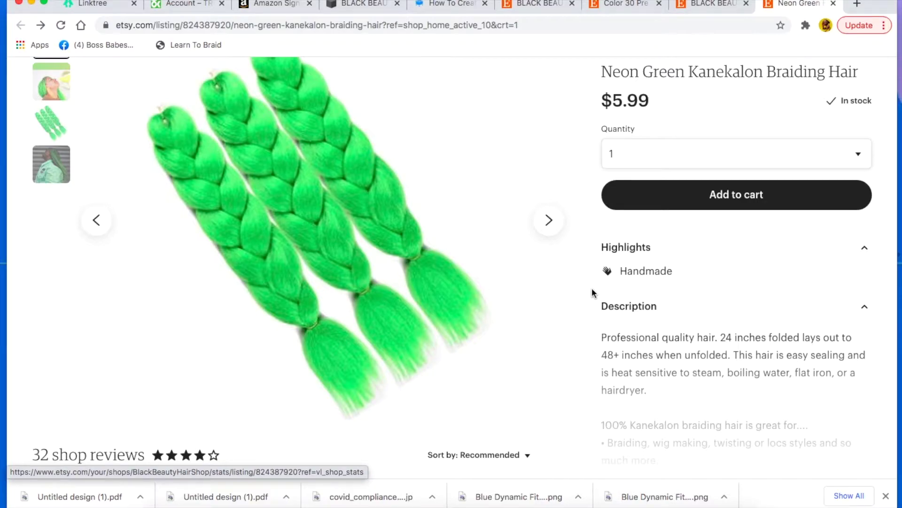
{"action": "left_click", "coordinate": [833, 4]}
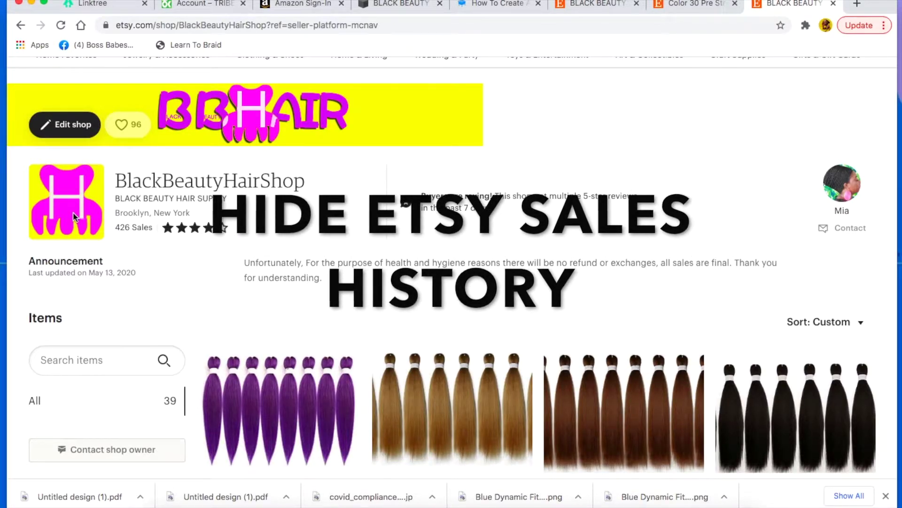
Step: Scroll up and down the BlackBeautyHairShop storefront
{"action": "scroll", "coordinate": [267, 170], "scroll_direction": "down", "scroll_amount": 3}
{"action": "scroll", "coordinate": [267, 171], "scroll_direction": "up", "scroll_amount": 2}
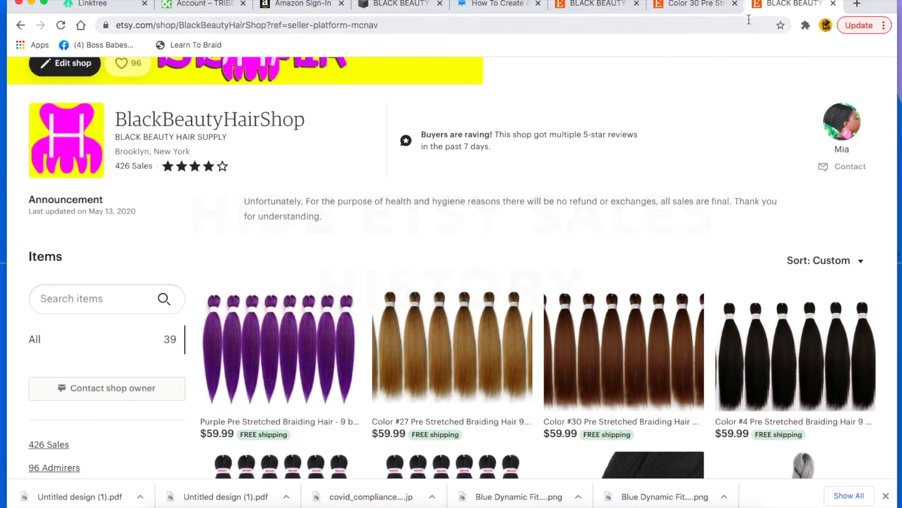
{"action": "scroll", "coordinate": [320, 226], "scroll_direction": "down", "scroll_amount": 1}
{"action": "scroll", "coordinate": [319, 226], "scroll_direction": "up", "scroll_amount": 3}
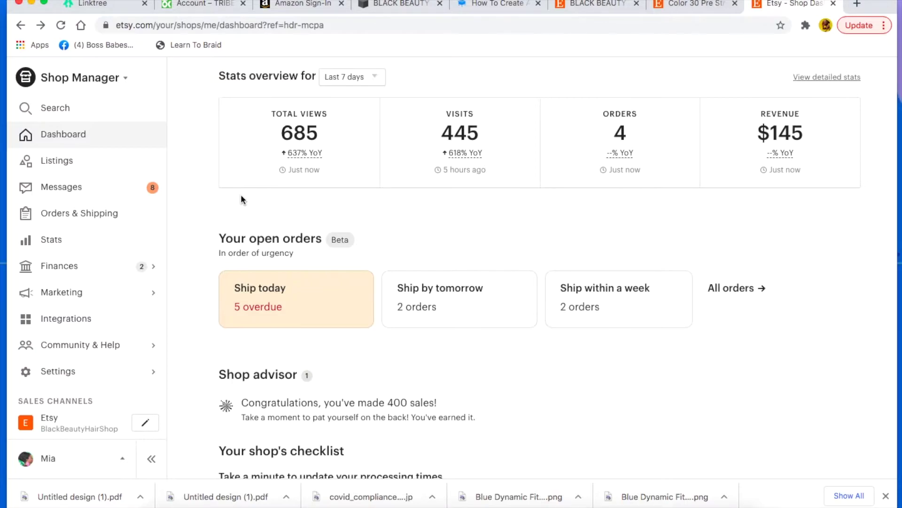
{"action": "scroll", "coordinate": [101, 315], "scroll_direction": "down", "scroll_amount": 2}
{"action": "scroll", "coordinate": [102, 321], "scroll_direction": "up", "scroll_amount": 2}
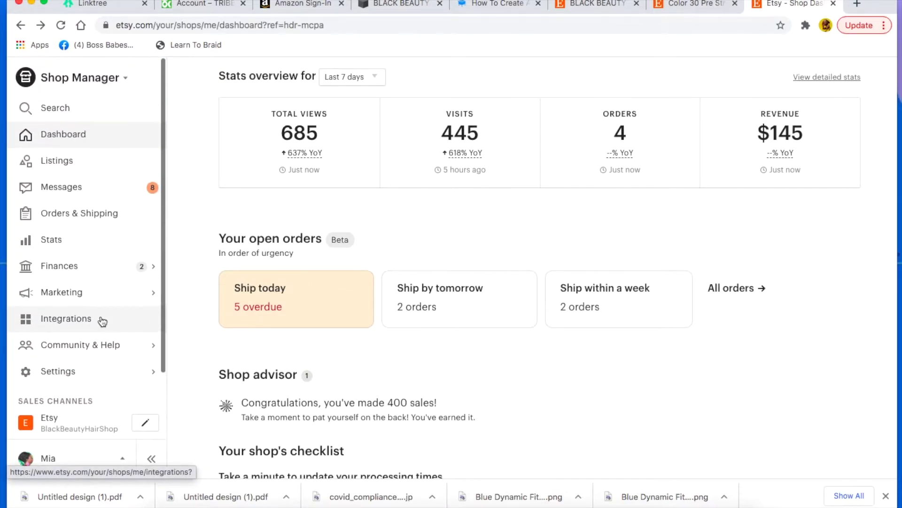
Step: In Shop Manager, expand Settings in the sidebar and open the Shop Options page
{"action": "left_click", "coordinate": [67, 369]}
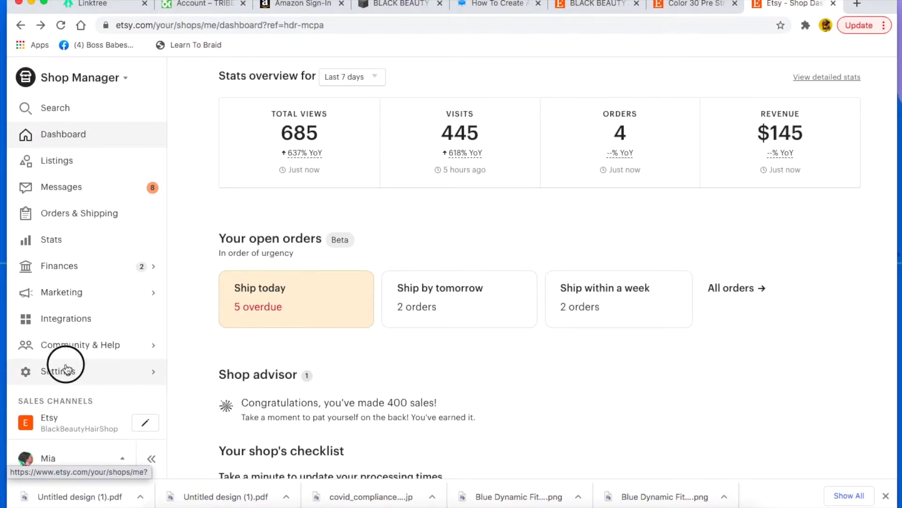
{"action": "scroll", "coordinate": [434, 174], "scroll_direction": "down", "scroll_amount": 2}
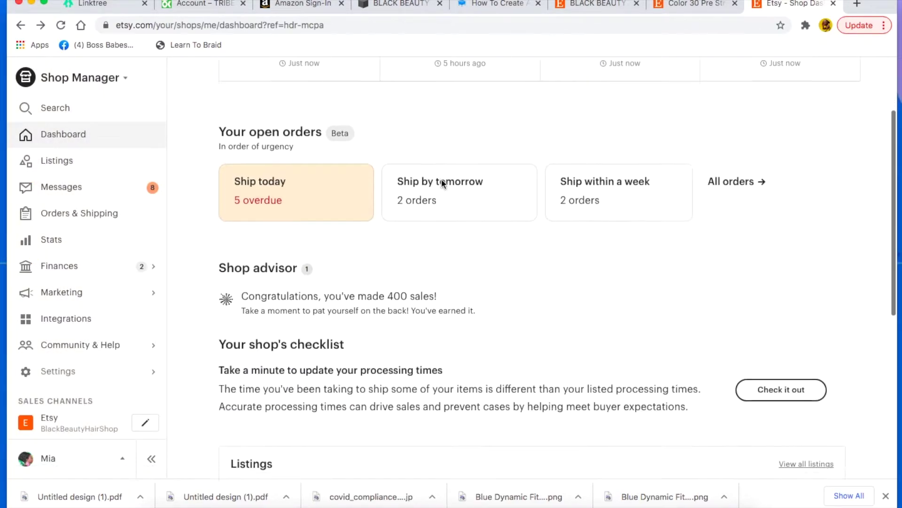
{"action": "scroll", "coordinate": [441, 184], "scroll_direction": "down", "scroll_amount": 1}
{"action": "left_click", "coordinate": [53, 373]}
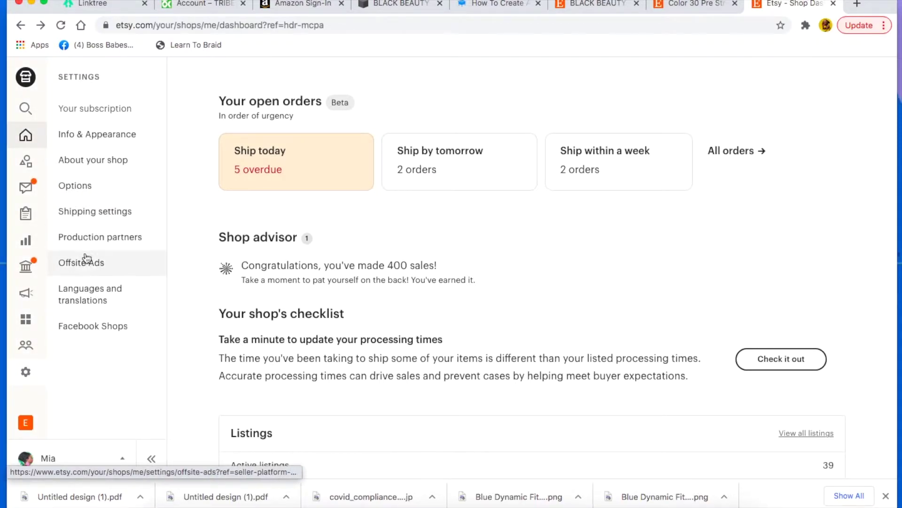
{"action": "left_click", "coordinate": [92, 190]}
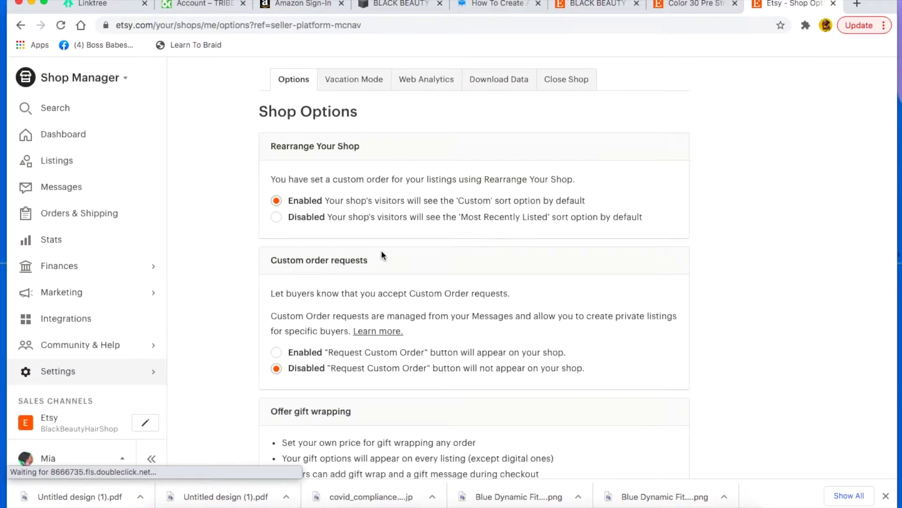
Step: Save the Shop Options with sold listings shown, then return to the BlackBeautyHairShop storefront
{"action": "scroll", "coordinate": [381, 254], "scroll_direction": "down", "scroll_amount": 3}
{"action": "scroll", "coordinate": [382, 254], "scroll_direction": "up", "scroll_amount": 2}
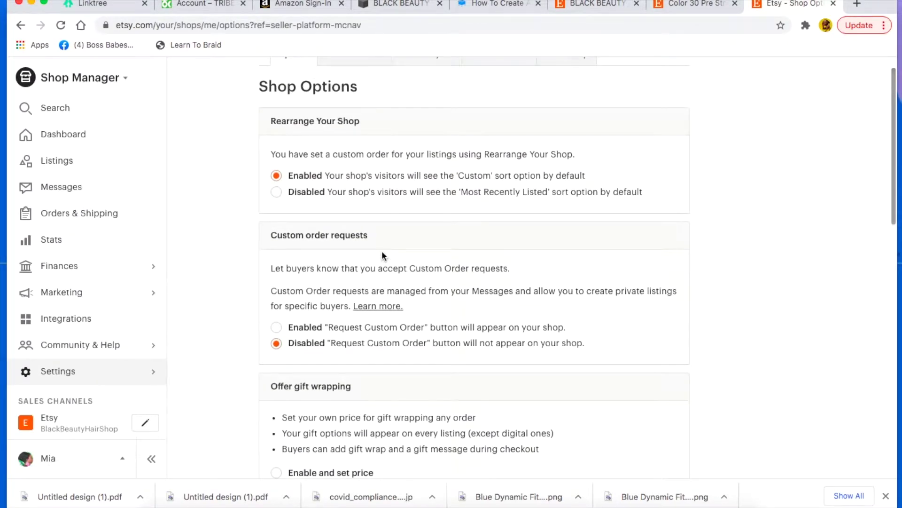
{"action": "scroll", "coordinate": [382, 255], "scroll_direction": "down", "scroll_amount": 13}
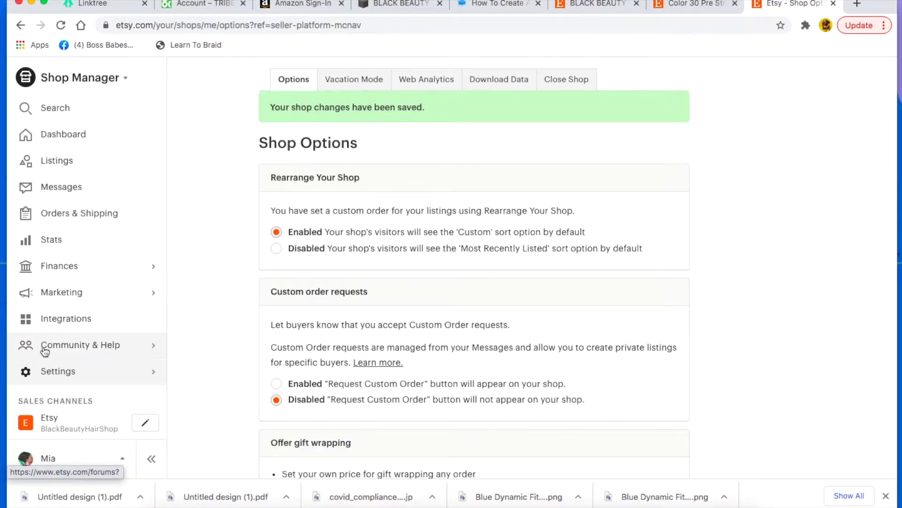
{"action": "left_click", "coordinate": [64, 420]}
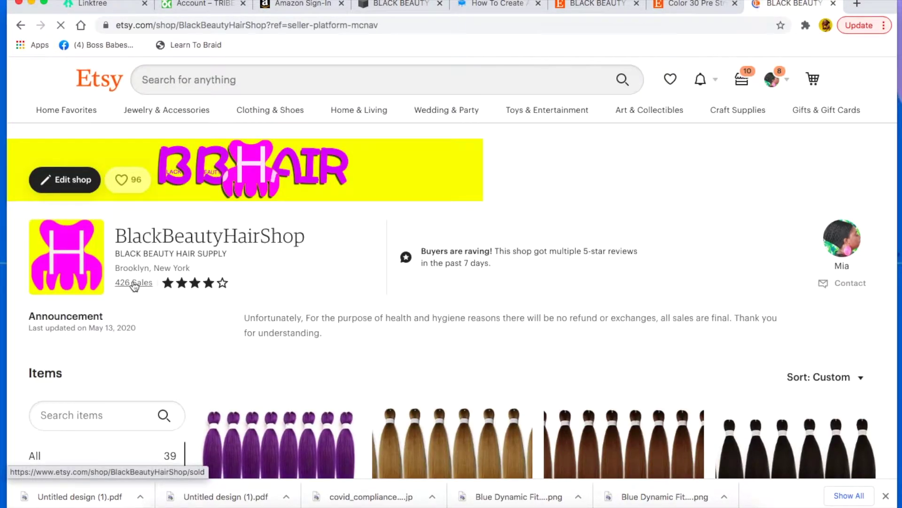
{"action": "left_click", "coordinate": [135, 283]}
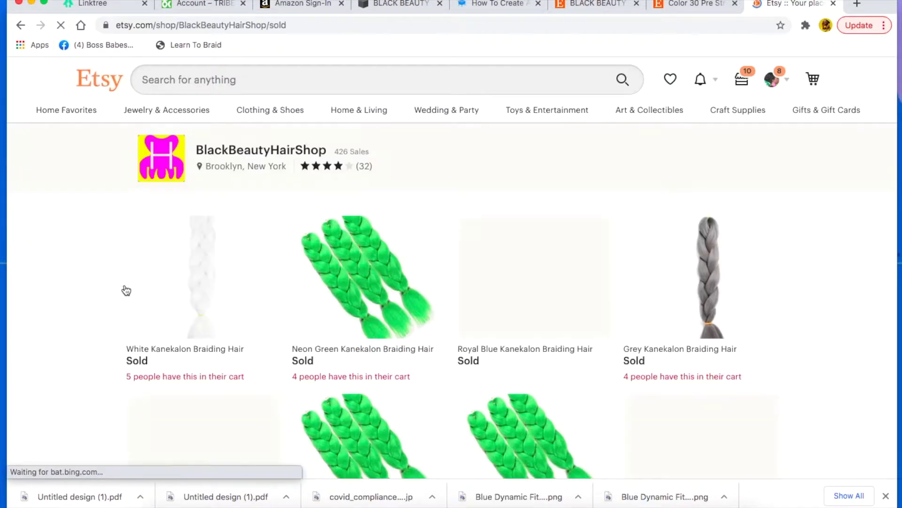
{"action": "scroll", "coordinate": [322, 239], "scroll_direction": "down", "scroll_amount": 2}
{"action": "scroll", "coordinate": [321, 238], "scroll_direction": "up", "scroll_amount": 2}
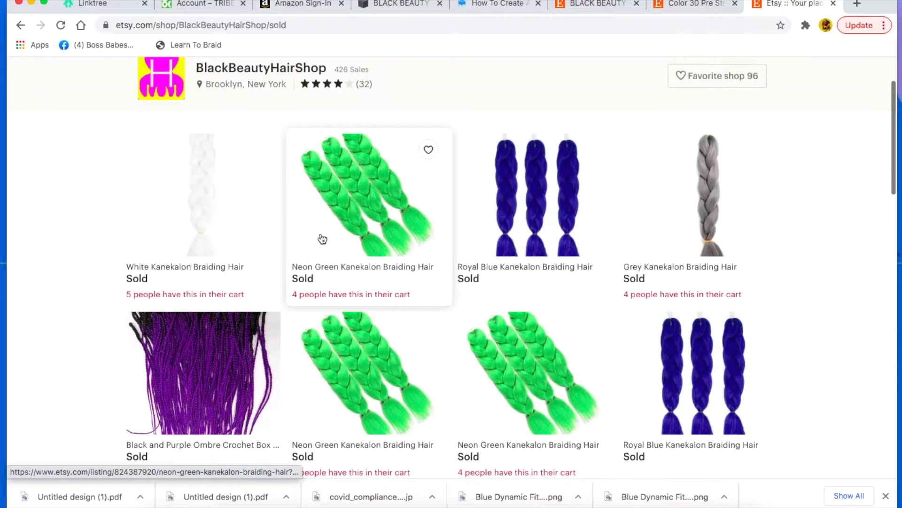
{"action": "scroll", "coordinate": [322, 238], "scroll_direction": "down", "scroll_amount": 2}
{"action": "scroll", "coordinate": [322, 239], "scroll_direction": "down", "scroll_amount": 6}
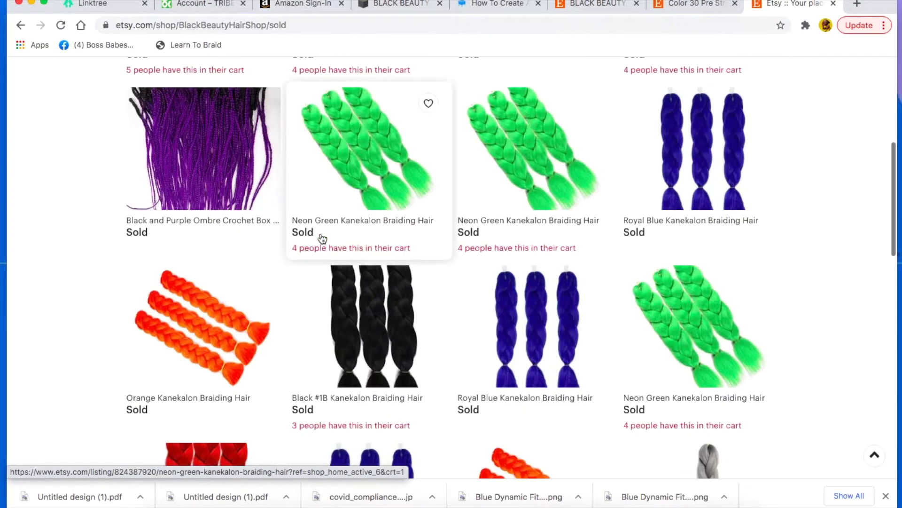
{"action": "scroll", "coordinate": [322, 238], "scroll_direction": "down", "scroll_amount": 5}
{"action": "scroll", "coordinate": [322, 238], "scroll_direction": "up", "scroll_amount": 2}
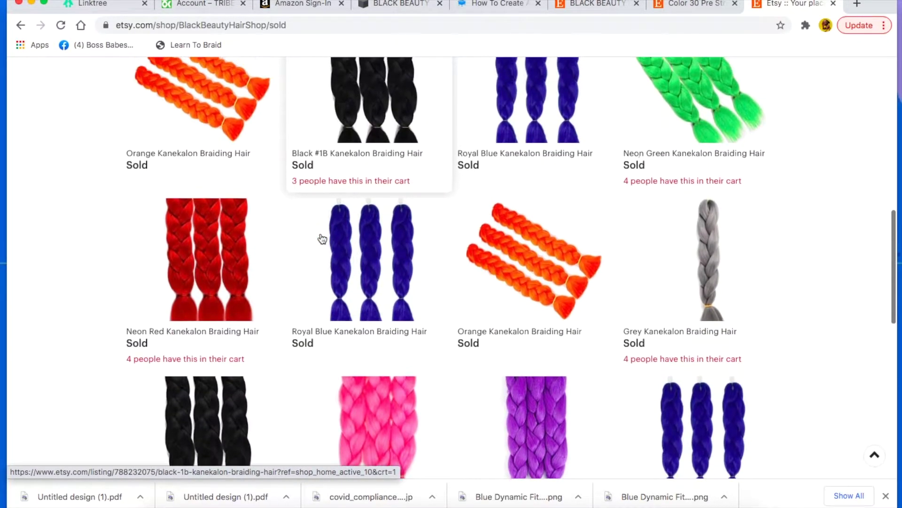
{"action": "scroll", "coordinate": [322, 239], "scroll_direction": "up", "scroll_amount": 10}
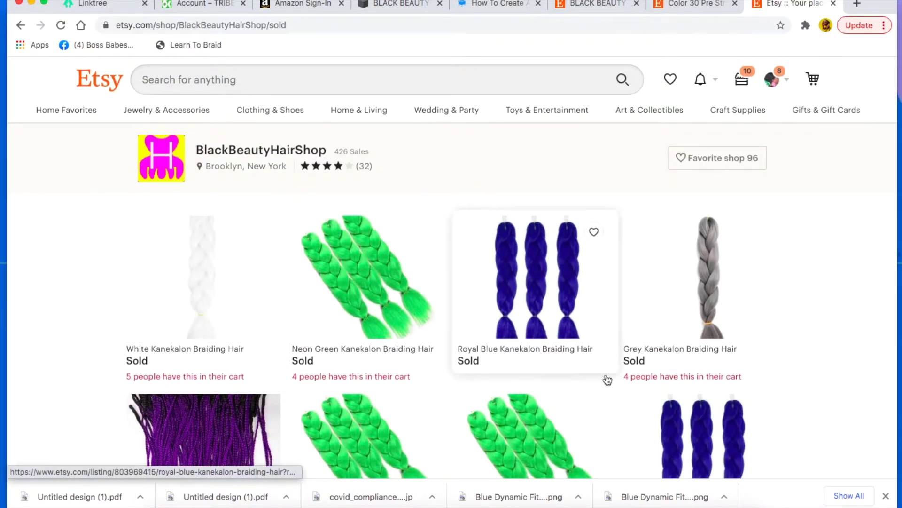
{"action": "scroll", "coordinate": [668, 389], "scroll_direction": "down", "scroll_amount": 6}
{"action": "scroll", "coordinate": [667, 389], "scroll_direction": "down", "scroll_amount": 13}
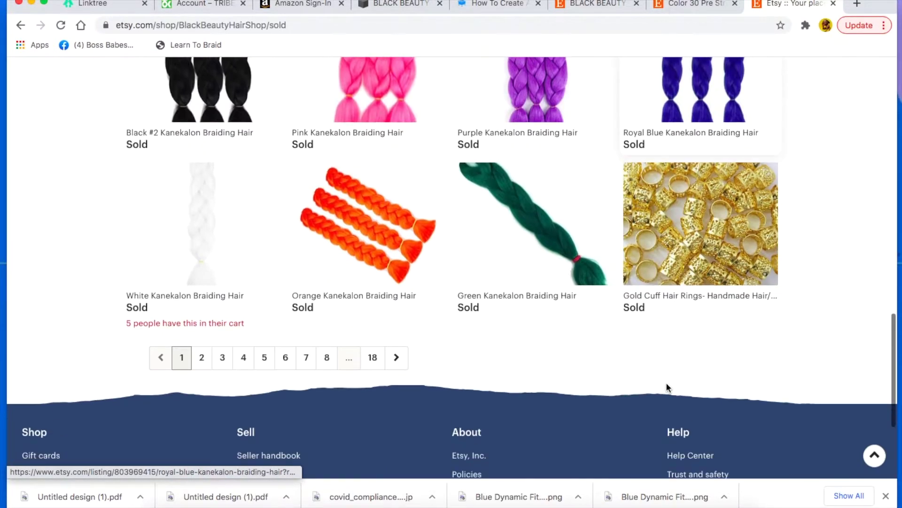
{"action": "scroll", "coordinate": [668, 389], "scroll_direction": "up", "scroll_amount": 8}
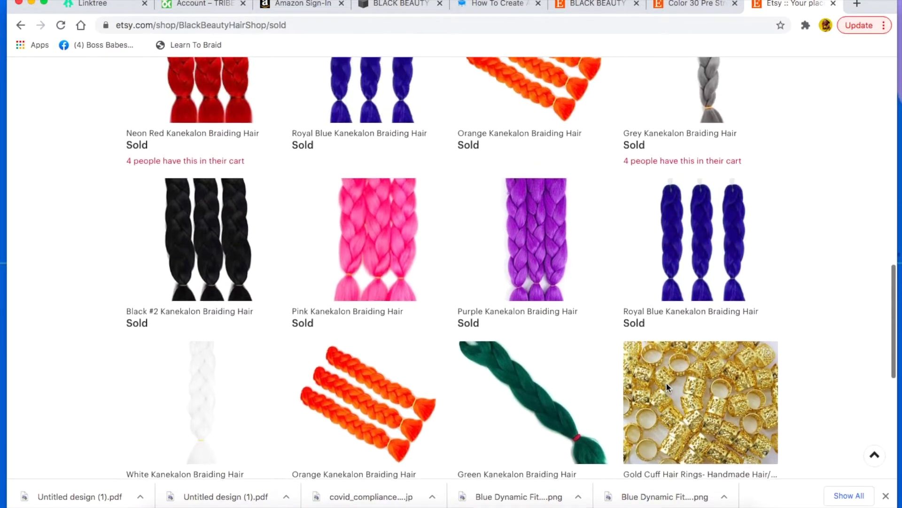
{"action": "scroll", "coordinate": [668, 389], "scroll_direction": "up", "scroll_amount": 4}
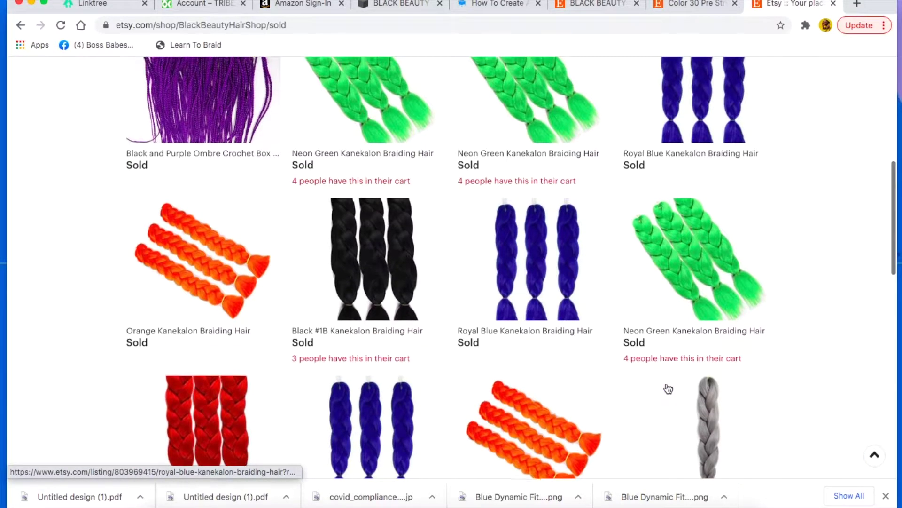
{"action": "scroll", "coordinate": [668, 389], "scroll_direction": "up", "scroll_amount": 6}
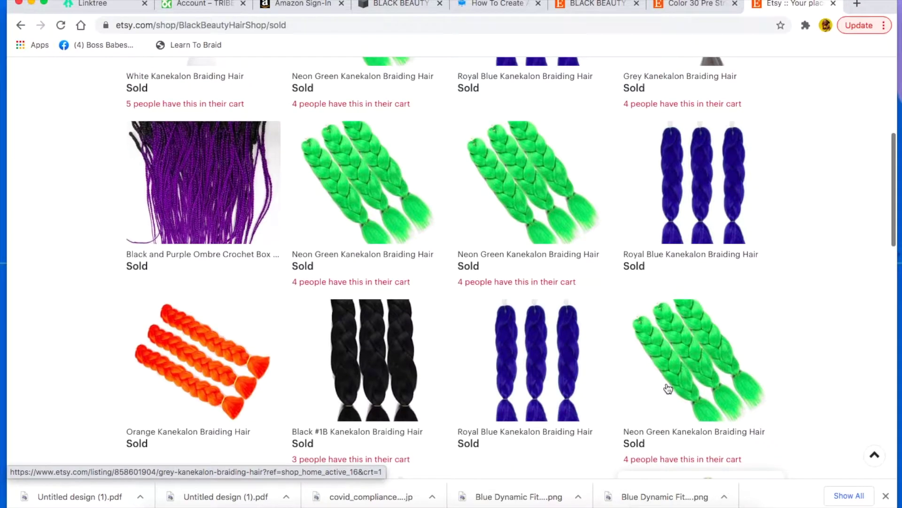
{"action": "scroll", "coordinate": [668, 389], "scroll_direction": "down", "scroll_amount": 1}
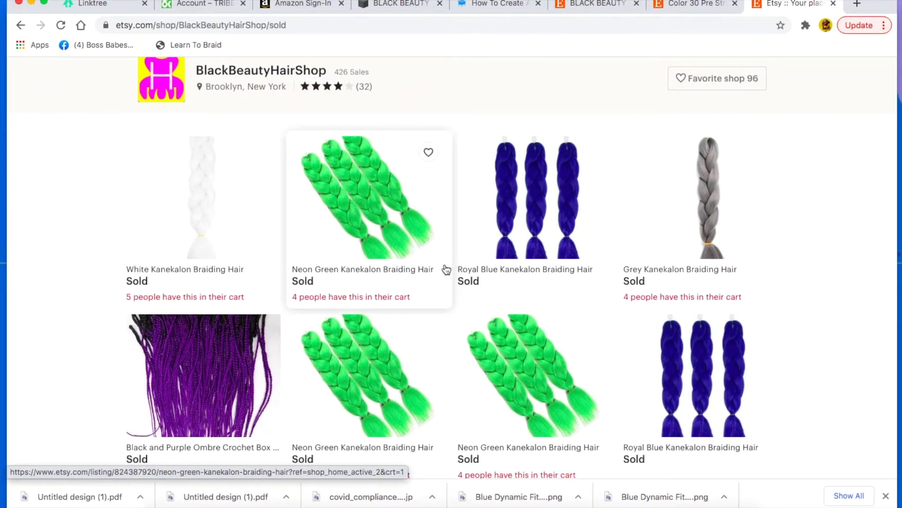
{"action": "scroll", "coordinate": [395, 294], "scroll_direction": "up", "scroll_amount": 2}
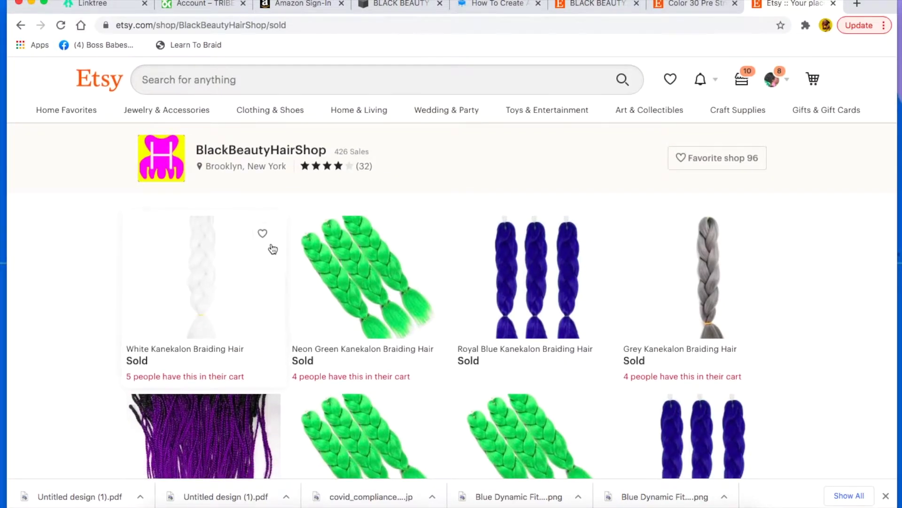
{"action": "scroll", "coordinate": [271, 245], "scroll_direction": "down", "scroll_amount": 1}
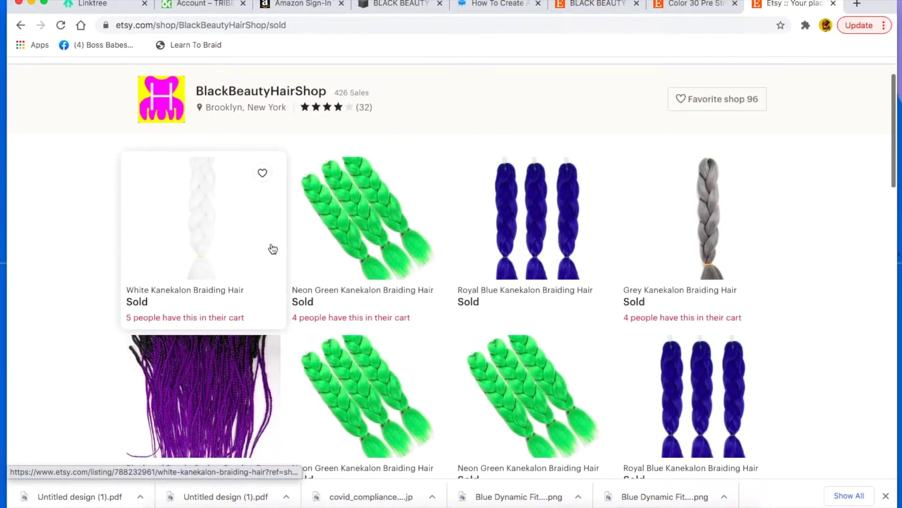
{"action": "left_click", "coordinate": [19, 26]}
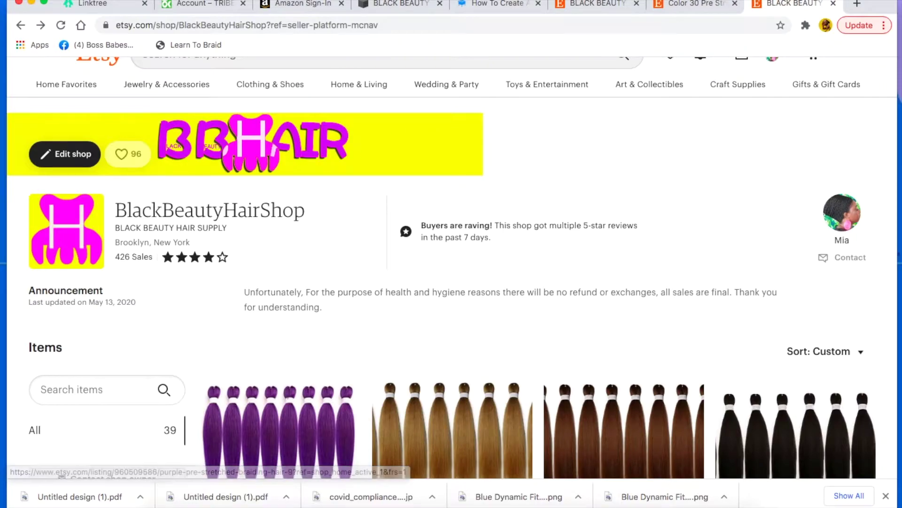
Step: Go from the Shop Manager dashboard to the shop's general Options settings page
{"action": "left_click", "coordinate": [751, 76]}
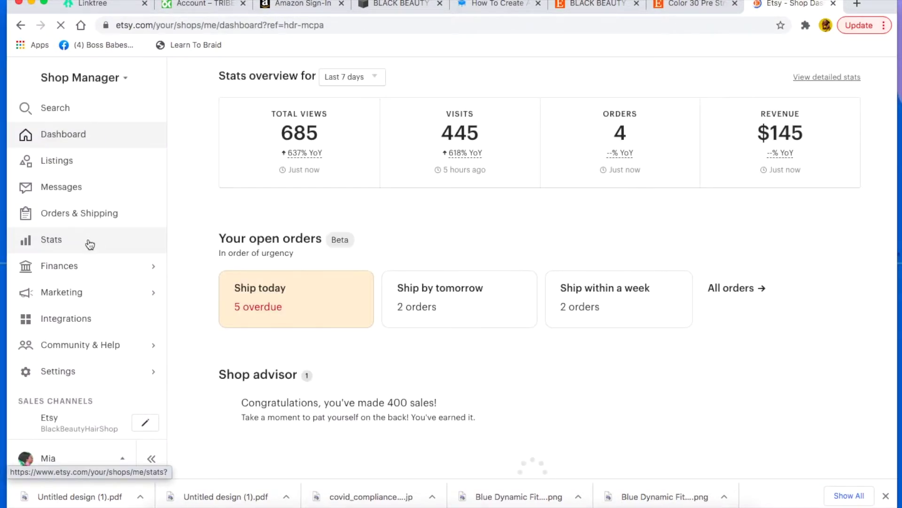
{"action": "scroll", "coordinate": [165, 213], "scroll_direction": "down", "scroll_amount": 2}
{"action": "scroll", "coordinate": [289, 225], "scroll_direction": "down", "scroll_amount": 4}
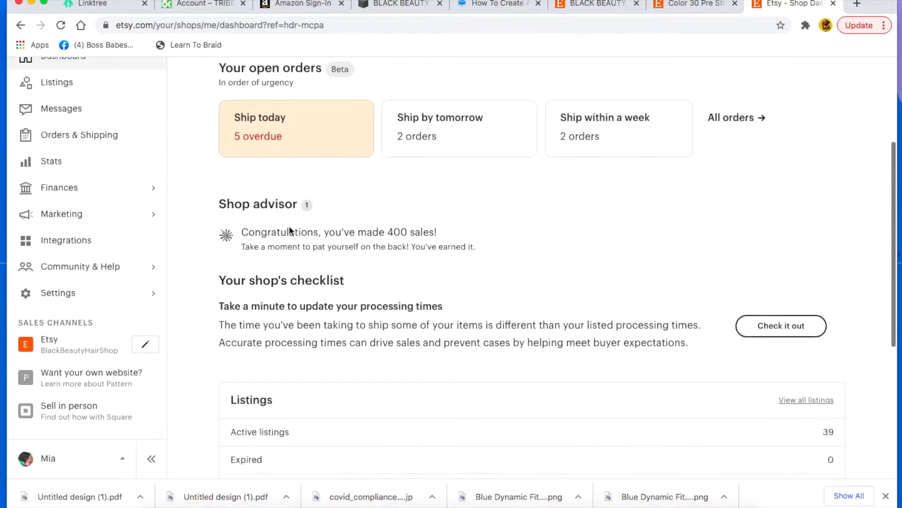
{"action": "left_click", "coordinate": [55, 293]}
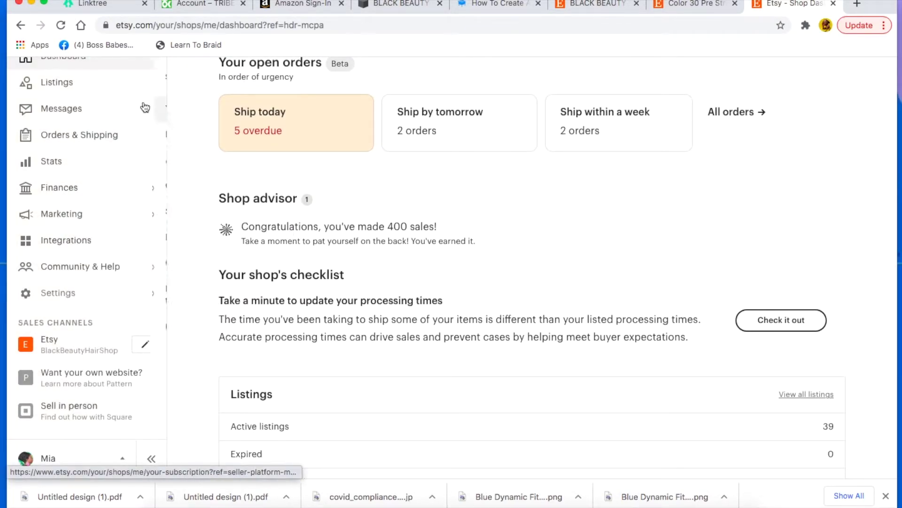
{"action": "left_click", "coordinate": [75, 292]}
{"action": "left_click", "coordinate": [96, 183]}
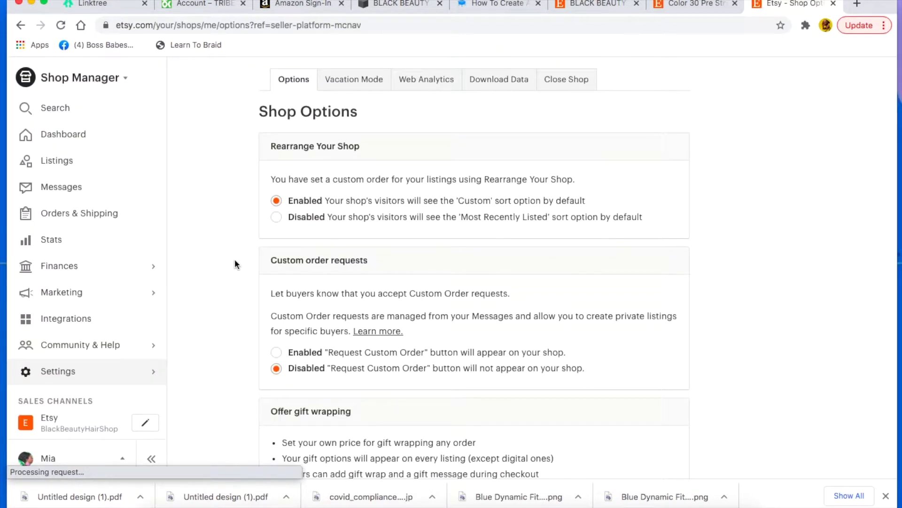
Step: Set Sold Listings to 'No, hide them', save, and return to the public storefront
{"action": "scroll", "coordinate": [366, 245], "scroll_direction": "down", "scroll_amount": 12}
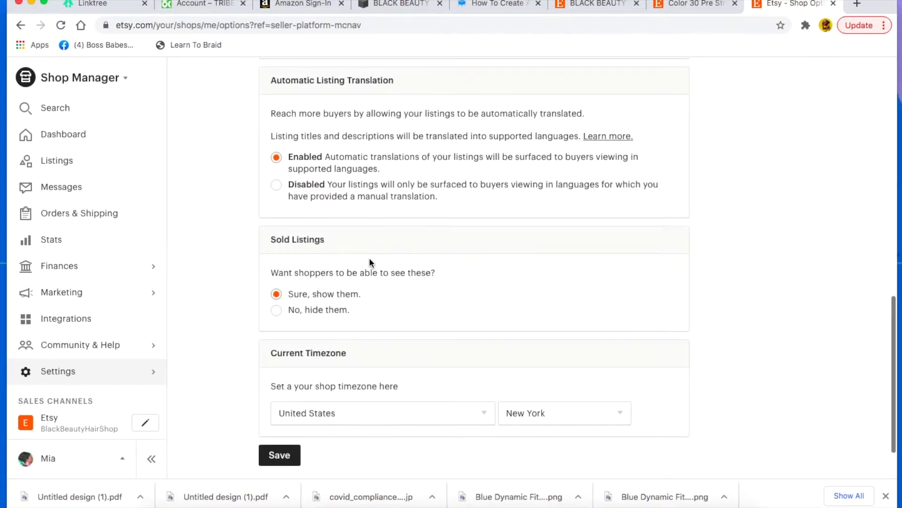
{"action": "left_click", "coordinate": [276, 246]}
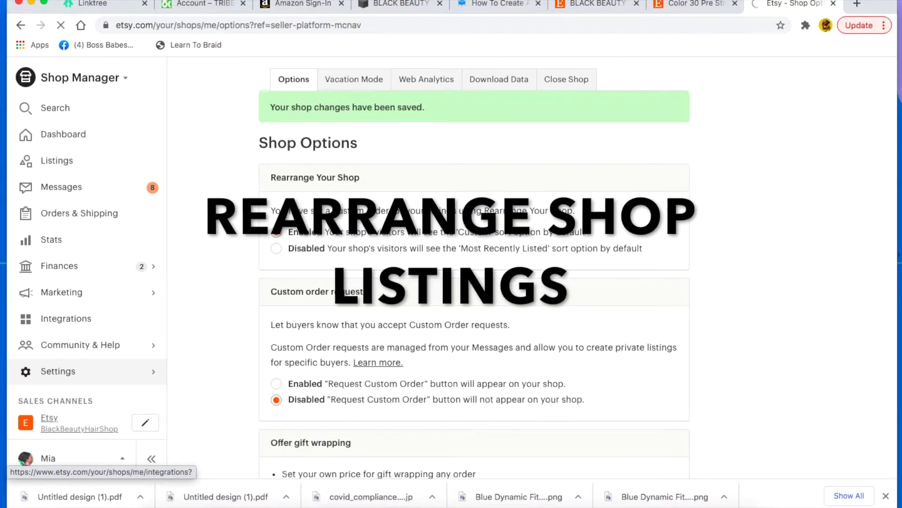
{"action": "left_click", "coordinate": [65, 419]}
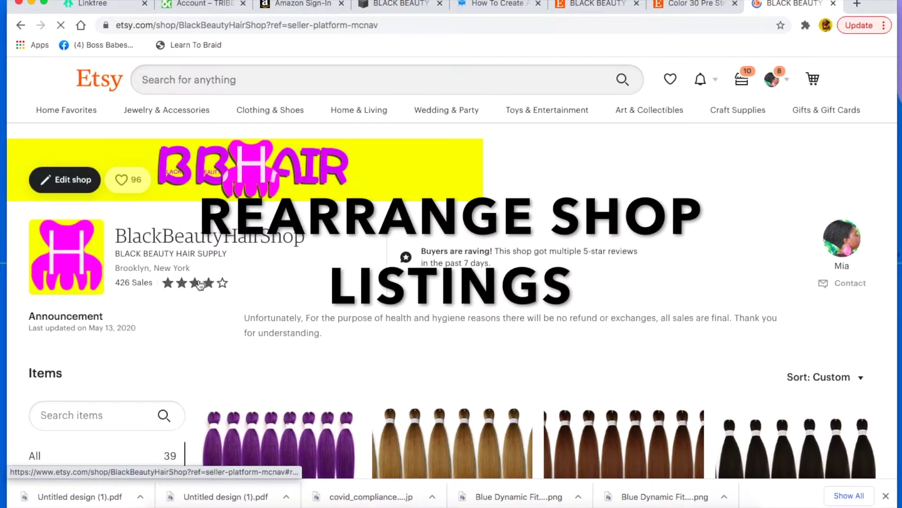
Step: Enter Edit shop mode on the BlackBeautyHairShop storefront and turn on listing rearranging
{"action": "scroll", "coordinate": [492, 209], "scroll_direction": "down", "scroll_amount": 5}
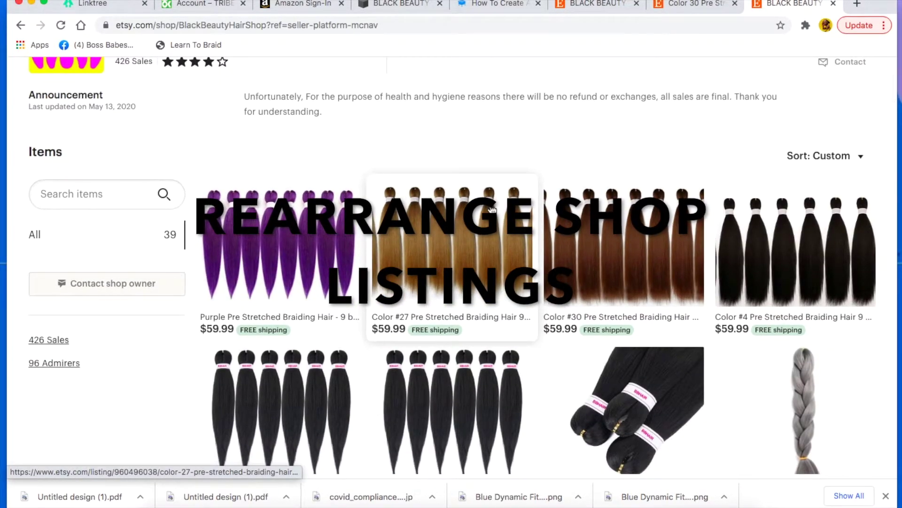
{"action": "scroll", "coordinate": [399, 365], "scroll_direction": "down", "scroll_amount": 5}
{"action": "scroll", "coordinate": [398, 366], "scroll_direction": "up", "scroll_amount": 4}
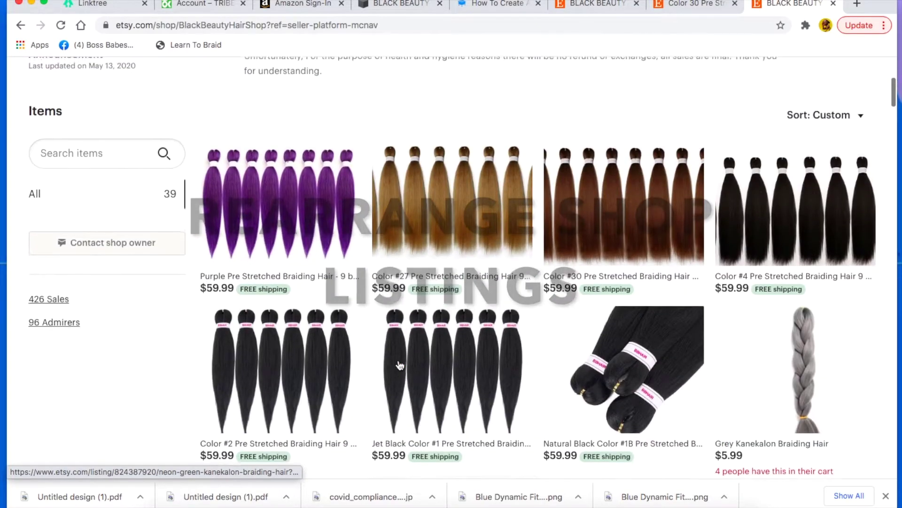
{"action": "scroll", "coordinate": [398, 365], "scroll_direction": "down", "scroll_amount": 2}
{"action": "scroll", "coordinate": [400, 366], "scroll_direction": "up", "scroll_amount": 5}
{"action": "scroll", "coordinate": [397, 364], "scroll_direction": "up", "scroll_amount": 3}
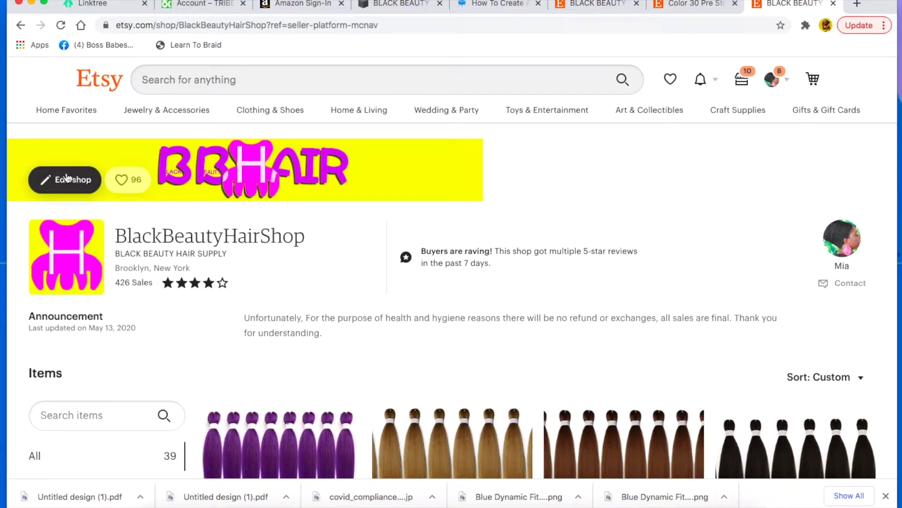
{"action": "left_click", "coordinate": [61, 182]}
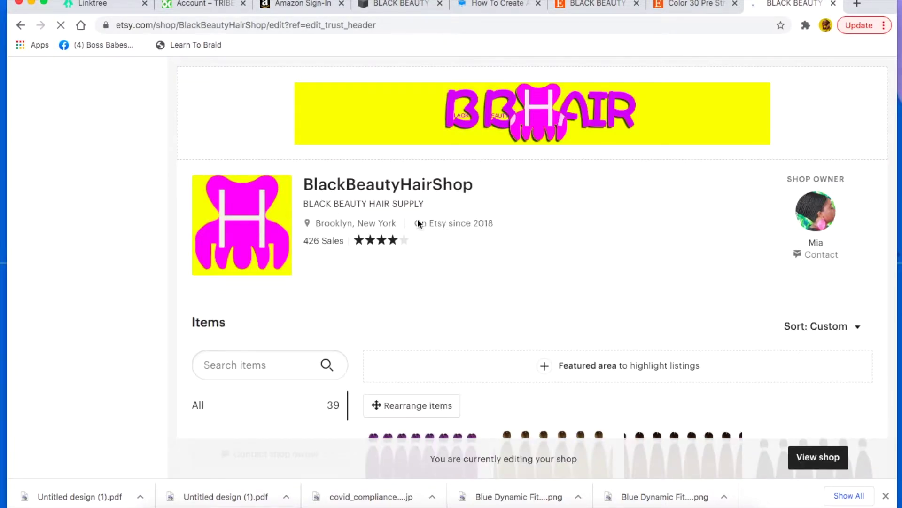
{"action": "scroll", "coordinate": [450, 229], "scroll_direction": "down", "scroll_amount": 4}
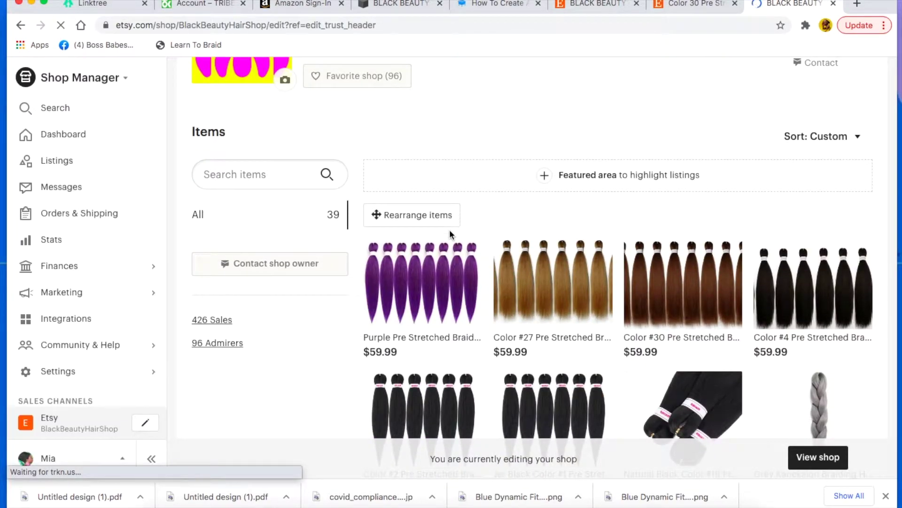
{"action": "left_click", "coordinate": [408, 216]}
Step: Scroll through the numbered listings in rearrange mode to review the current item order
{"action": "scroll", "coordinate": [471, 217], "scroll_direction": "down", "scroll_amount": 3}
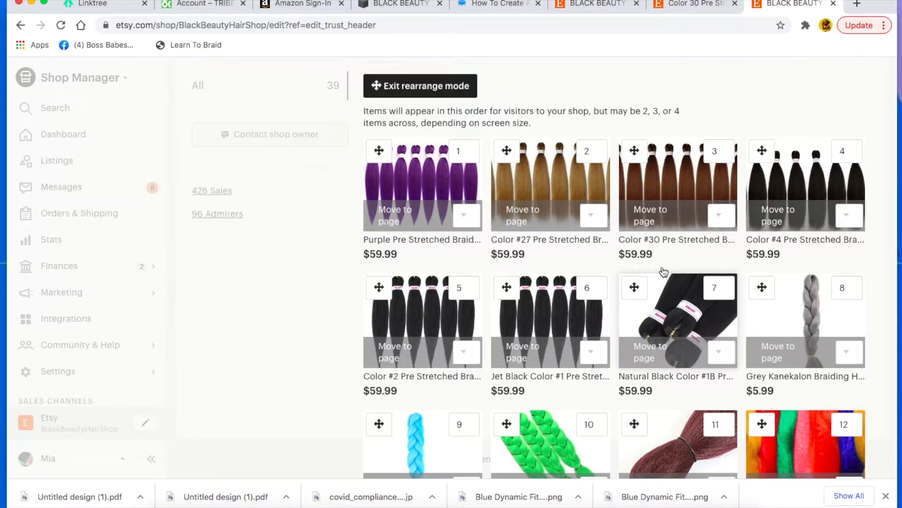
{"action": "scroll", "coordinate": [663, 271], "scroll_direction": "down", "scroll_amount": 3}
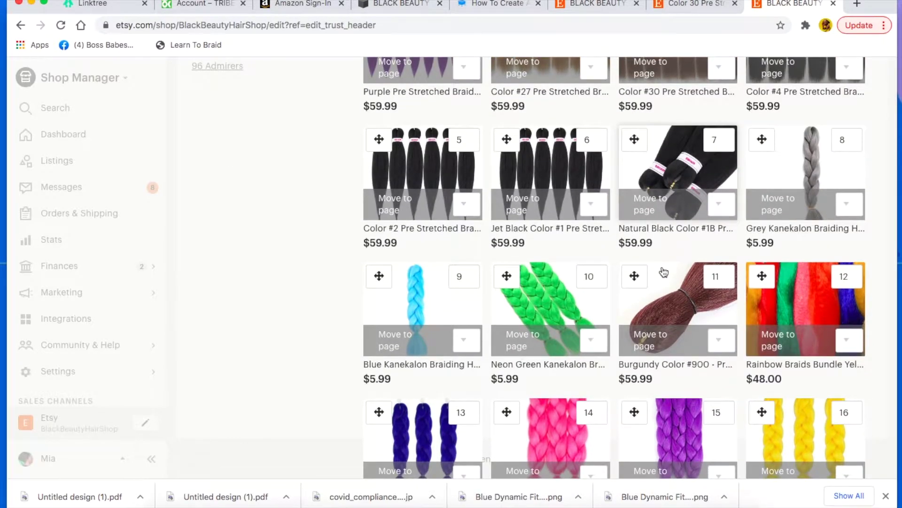
{"action": "scroll", "coordinate": [664, 272], "scroll_direction": "down", "scroll_amount": 4}
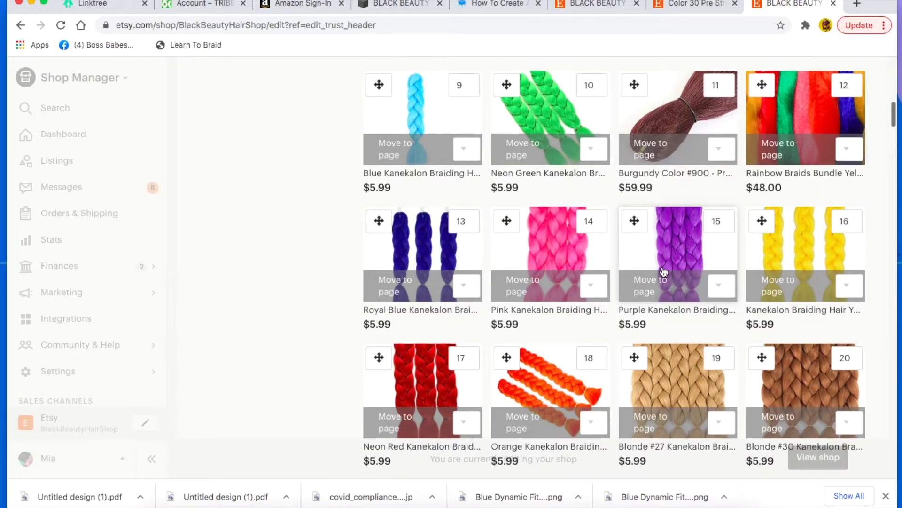
{"action": "scroll", "coordinate": [664, 271], "scroll_direction": "up", "scroll_amount": 3}
{"action": "scroll", "coordinate": [663, 272], "scroll_direction": "up", "scroll_amount": 3}
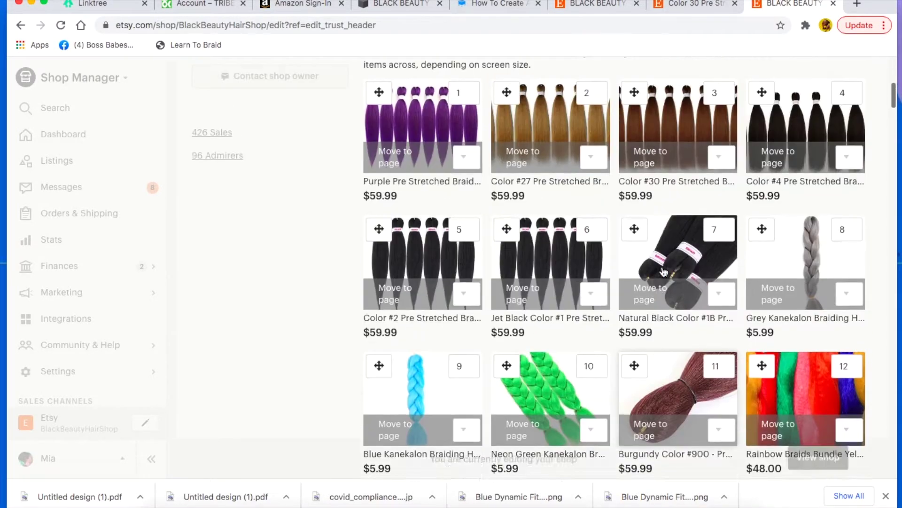
{"action": "scroll", "coordinate": [663, 271], "scroll_direction": "down", "scroll_amount": 4}
{"action": "scroll", "coordinate": [664, 272], "scroll_direction": "up", "scroll_amount": 4}
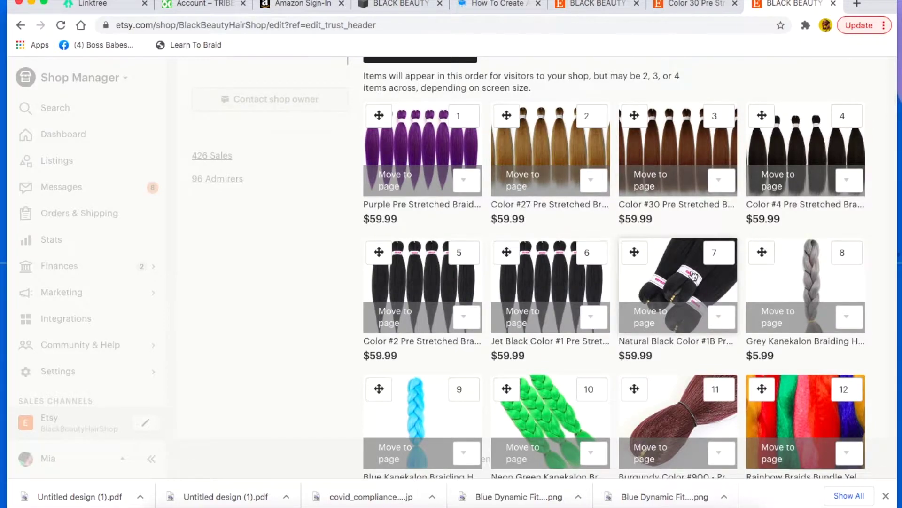
{"action": "scroll", "coordinate": [637, 286], "scroll_direction": "down", "scroll_amount": 2}
Step: Drag the Burgundy listing up into slot 8, ahead of the Grey braiding hair
{"action": "left_click_drag", "start_coordinate": [635, 284], "coordinate": [766, 150]}
{"action": "scroll", "coordinate": [688, 148], "scroll_direction": "up", "scroll_amount": 4}
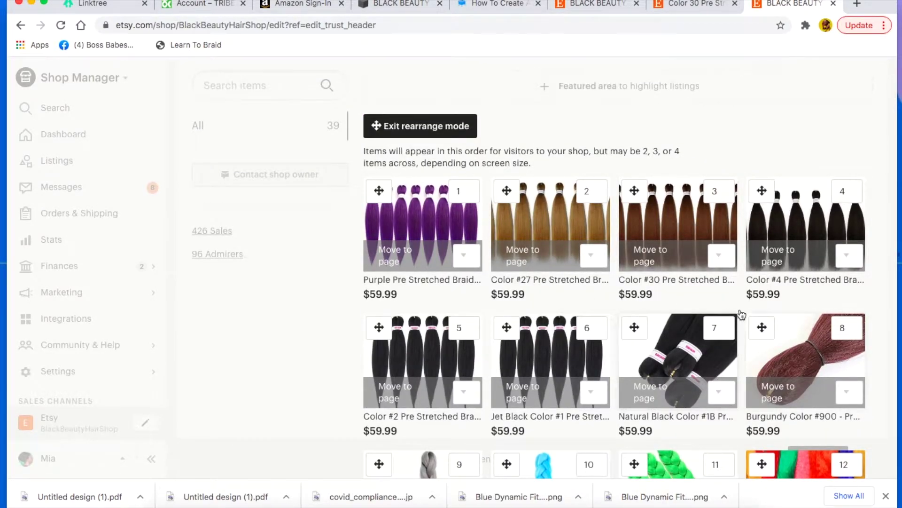
{"action": "scroll", "coordinate": [672, 325], "scroll_direction": "down", "scroll_amount": 5}
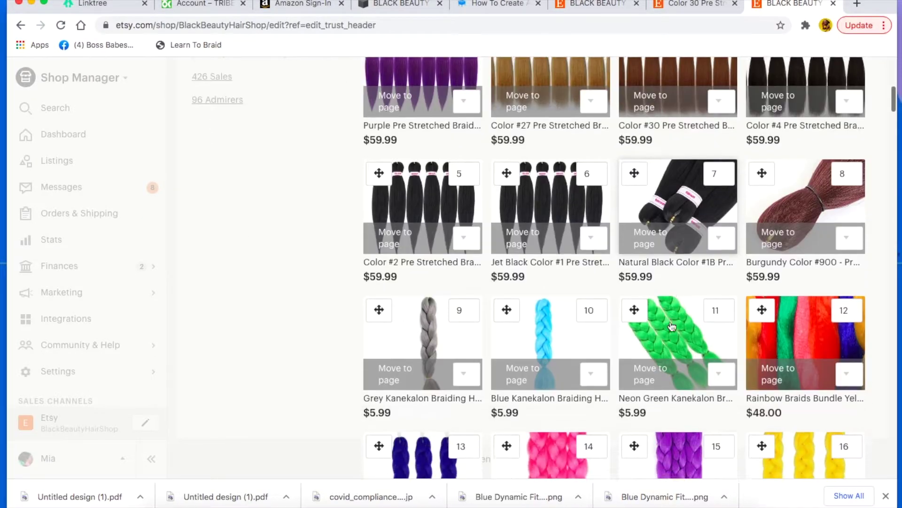
{"action": "scroll", "coordinate": [673, 327], "scroll_direction": "up", "scroll_amount": 4}
{"action": "scroll", "coordinate": [672, 326], "scroll_direction": "down", "scroll_amount": 3}
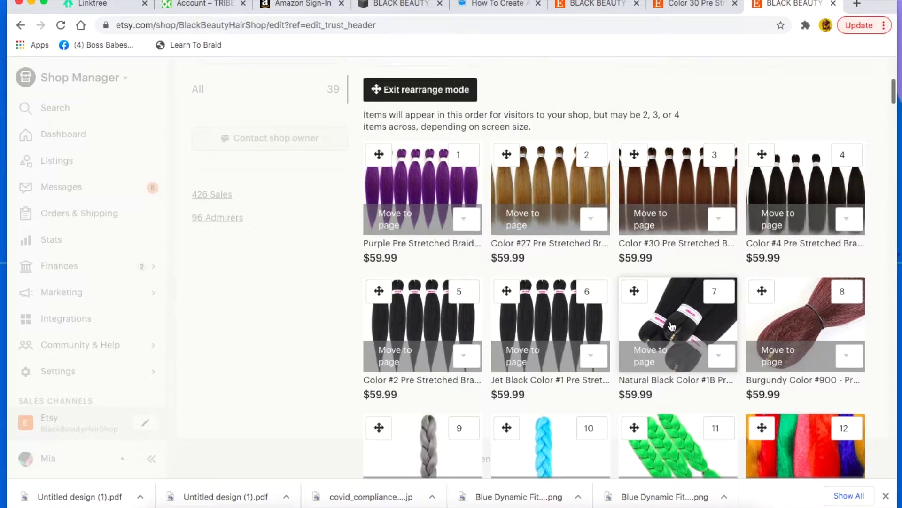
{"action": "scroll", "coordinate": [673, 326], "scroll_direction": "down", "scroll_amount": 4}
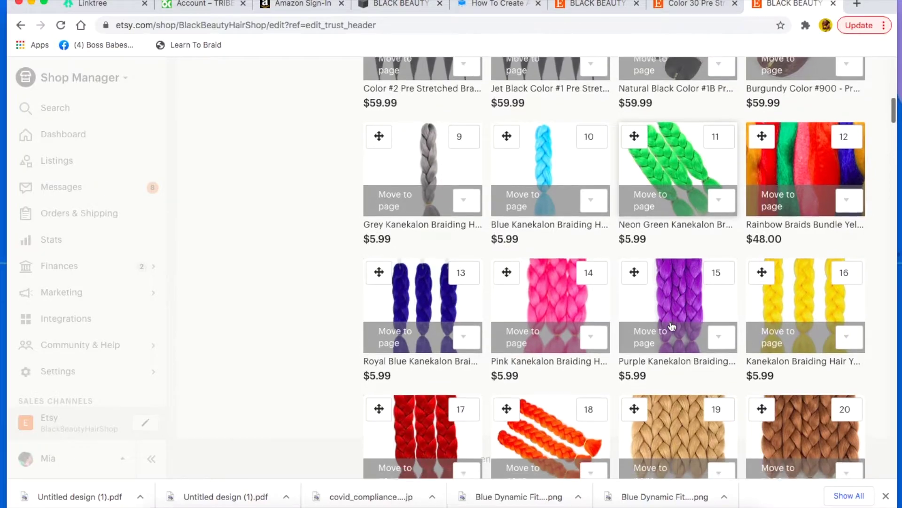
{"action": "scroll", "coordinate": [695, 264], "scroll_direction": "down", "scroll_amount": 9}
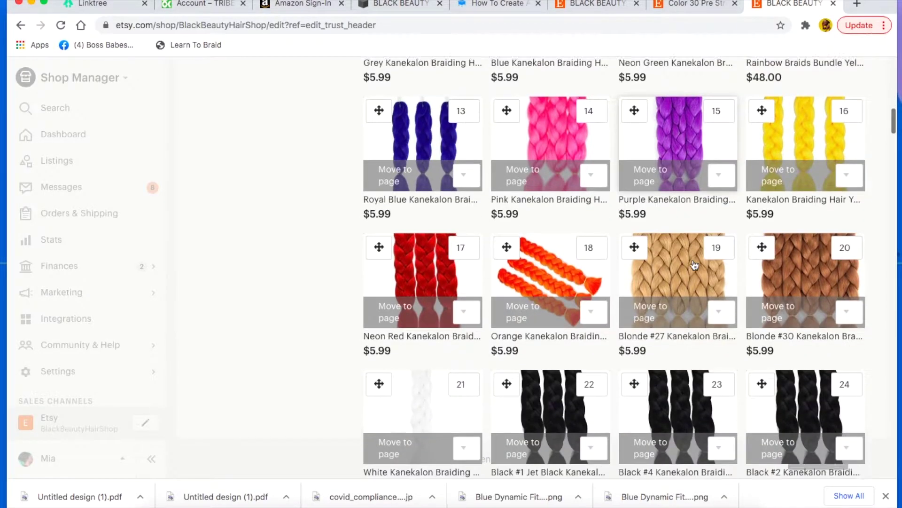
{"action": "scroll", "coordinate": [695, 265], "scroll_direction": "up", "scroll_amount": 8}
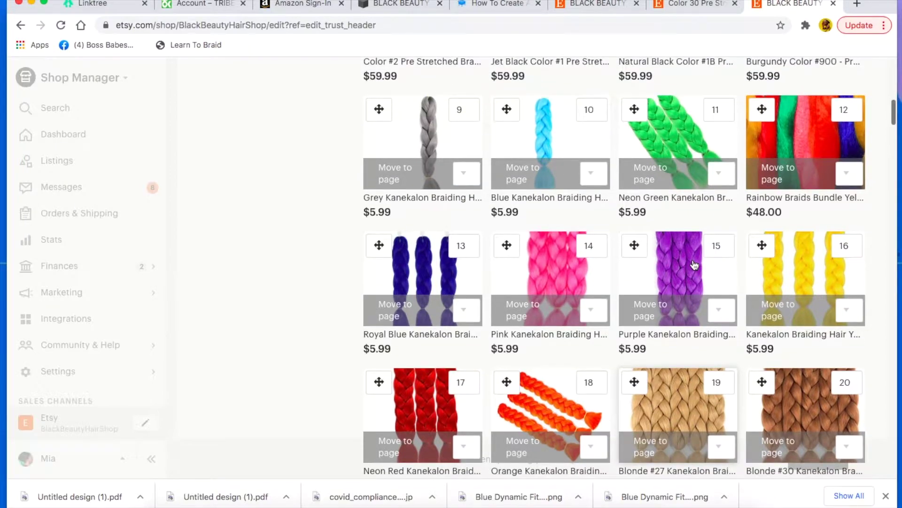
{"action": "scroll", "coordinate": [695, 264], "scroll_direction": "up", "scroll_amount": 5}
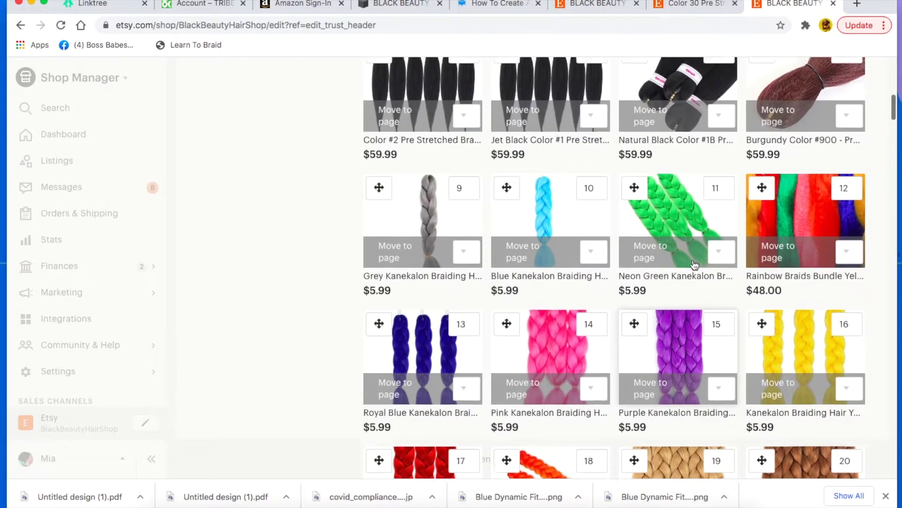
{"action": "scroll", "coordinate": [692, 269], "scroll_direction": "down", "scroll_amount": 2}
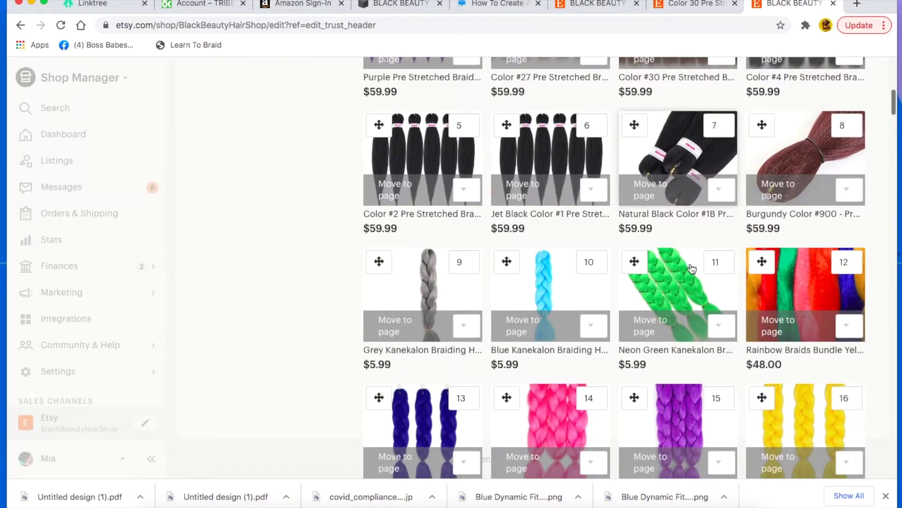
Step: Drag the Neon Green listing to second place and Purple Kanekalon to third
{"action": "left_click_drag", "start_coordinate": [508, 398], "coordinate": [380, 80]}
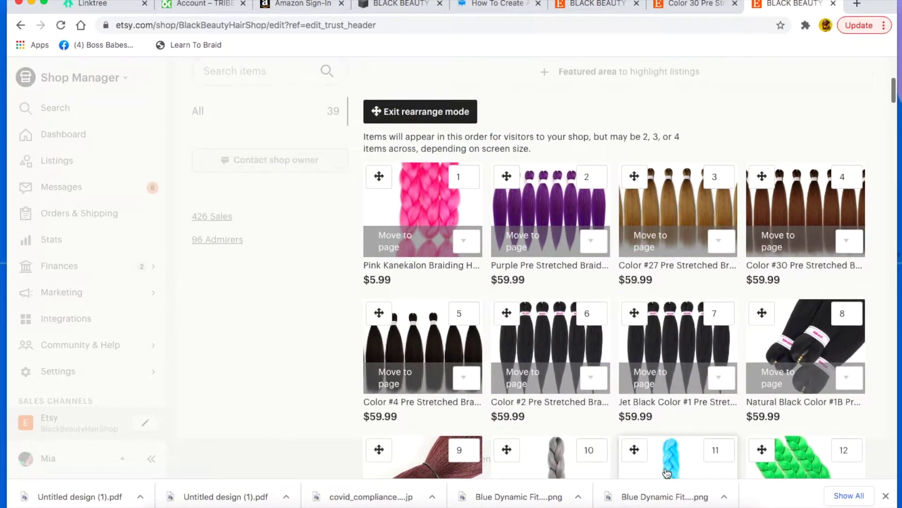
{"action": "left_click_drag", "start_coordinate": [762, 448], "coordinate": [545, 196]}
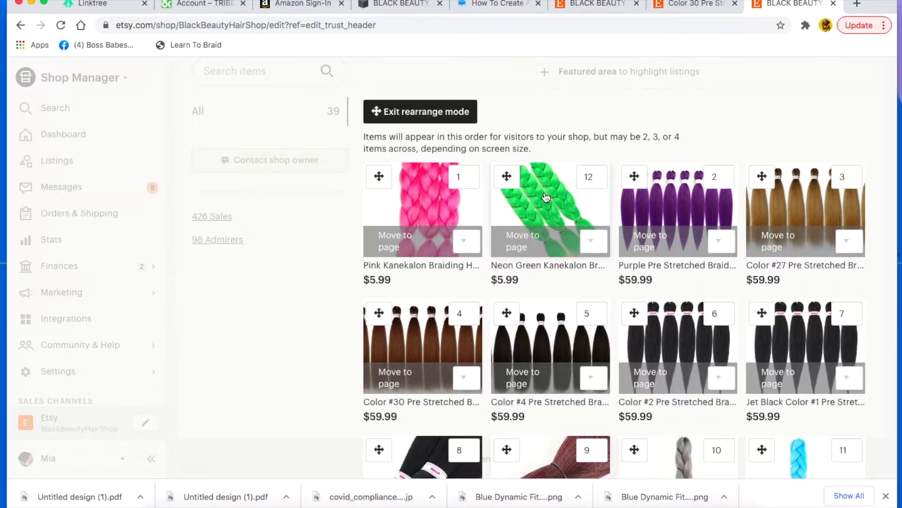
{"action": "scroll", "coordinate": [705, 318], "scroll_direction": "down", "scroll_amount": 5}
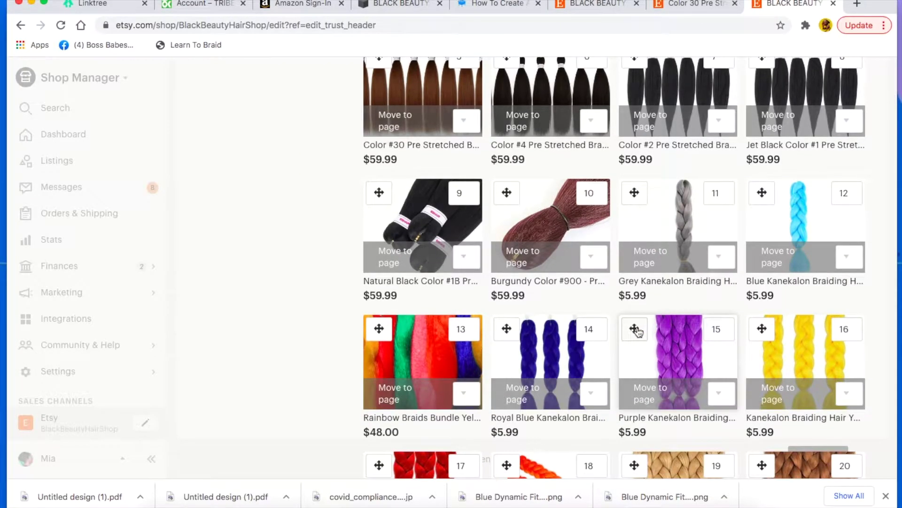
{"action": "left_click_drag", "start_coordinate": [637, 331], "coordinate": [612, 85]}
{"action": "scroll", "coordinate": [618, 80], "scroll_direction": "up", "scroll_amount": 5}
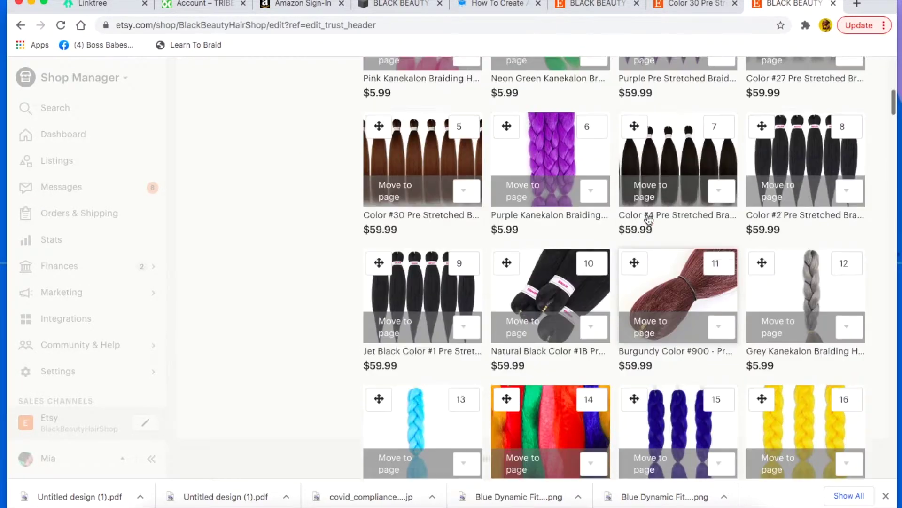
{"action": "left_click_drag", "start_coordinate": [507, 297], "coordinate": [657, 179]}
Step: Drag the Royal Blue Kanekalon listing into position 4, right after Purple Kanekalon
{"action": "scroll", "coordinate": [732, 365], "scroll_direction": "down", "scroll_amount": 6}
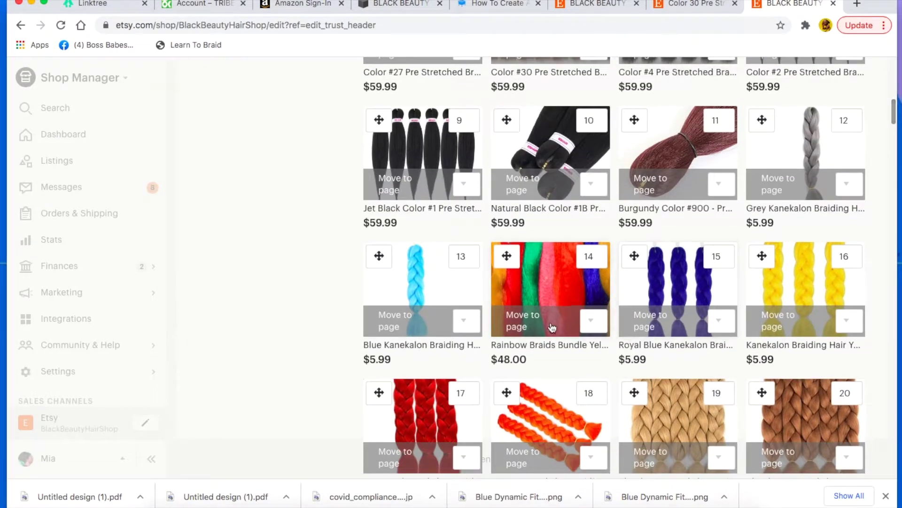
{"action": "left_click_drag", "start_coordinate": [638, 256], "coordinate": [674, 102]}
{"action": "scroll", "coordinate": [642, 416], "scroll_direction": "up", "scroll_amount": 10}
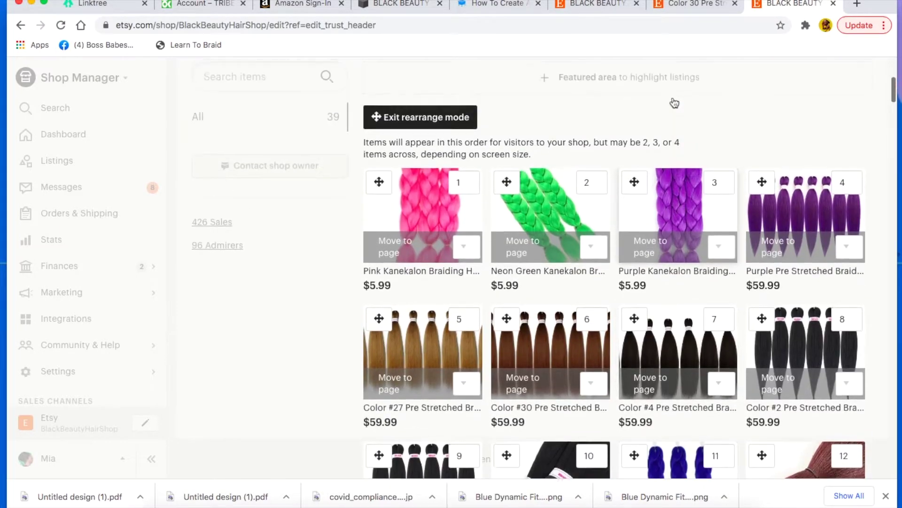
{"action": "left_click_drag", "start_coordinate": [634, 455], "coordinate": [757, 189]}
{"action": "scroll", "coordinate": [706, 333], "scroll_direction": "down", "scroll_amount": 8}
{"action": "scroll", "coordinate": [708, 336], "scroll_direction": "down", "scroll_amount": 1}
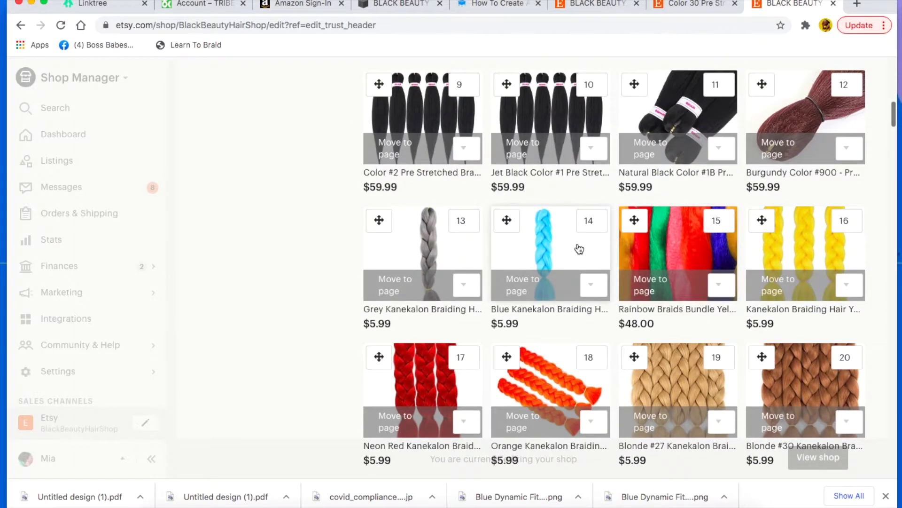
{"action": "scroll", "coordinate": [507, 222], "scroll_direction": "up", "scroll_amount": 6}
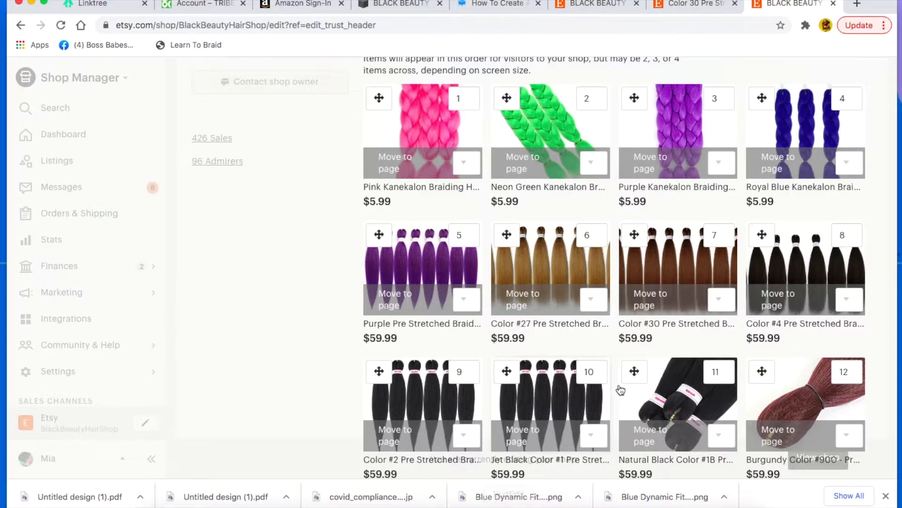
{"action": "scroll", "coordinate": [620, 389], "scroll_direction": "down", "scroll_amount": 5}
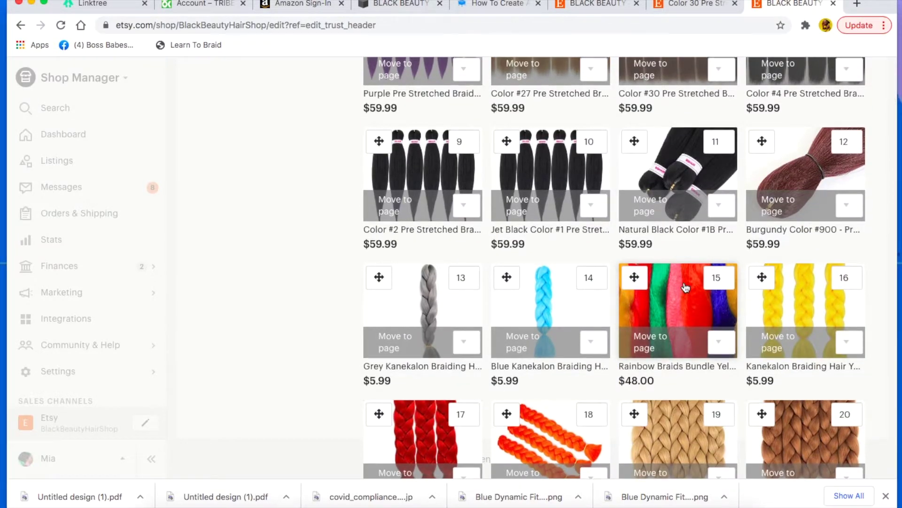
{"action": "scroll", "coordinate": [686, 288], "scroll_direction": "up", "scroll_amount": 5}
{"action": "scroll", "coordinate": [686, 287], "scroll_direction": "down", "scroll_amount": 5}
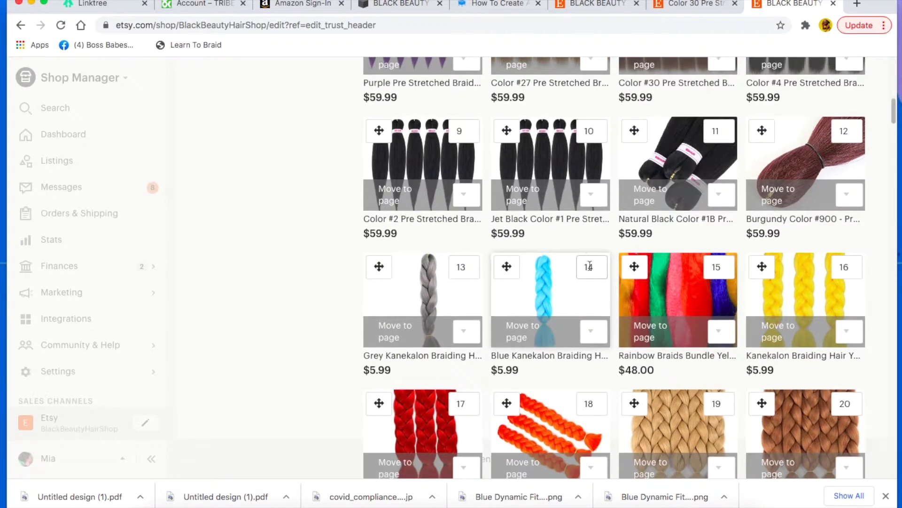
Step: Move the purple pre-stretched braid listing to position 14 via its position box
{"action": "scroll", "coordinate": [582, 266], "scroll_direction": "up", "scroll_amount": 5}
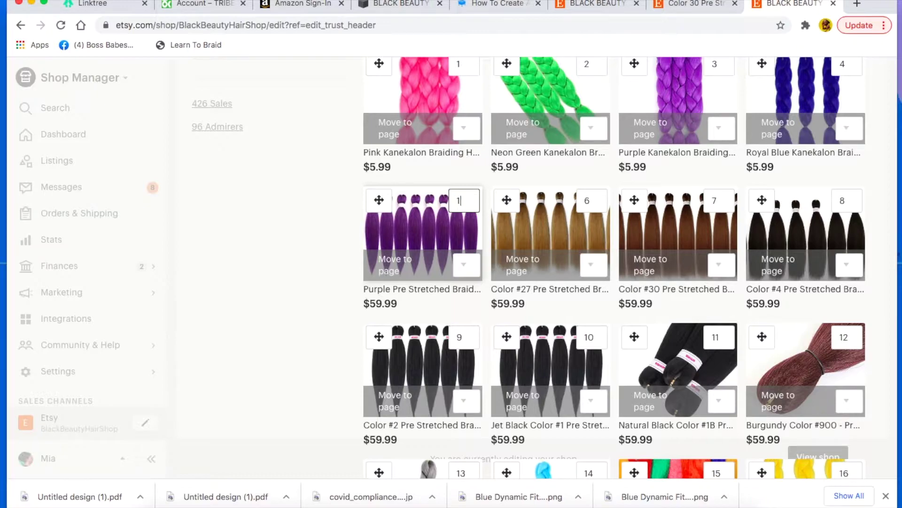
{"action": "key", "text": "Return"}
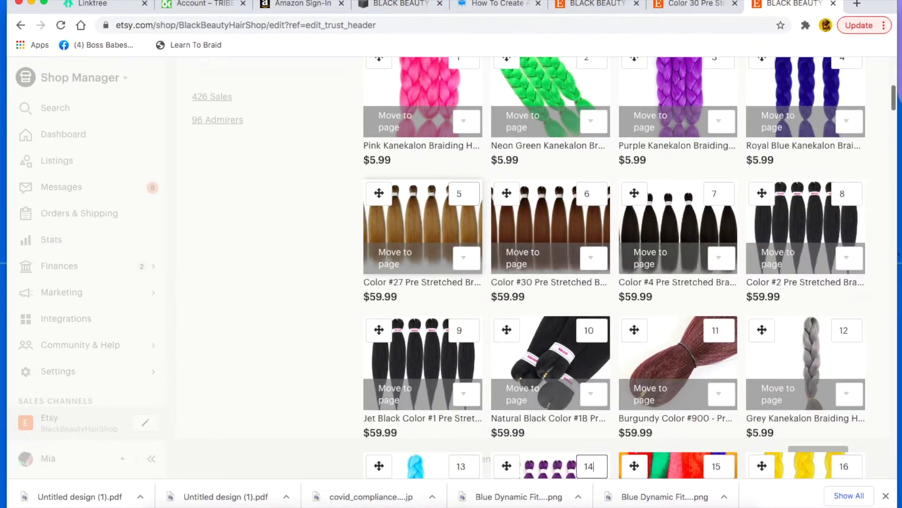
{"action": "scroll", "coordinate": [545, 268], "scroll_direction": "up", "scroll_amount": 3}
{"action": "scroll", "coordinate": [544, 268], "scroll_direction": "down", "scroll_amount": 4}
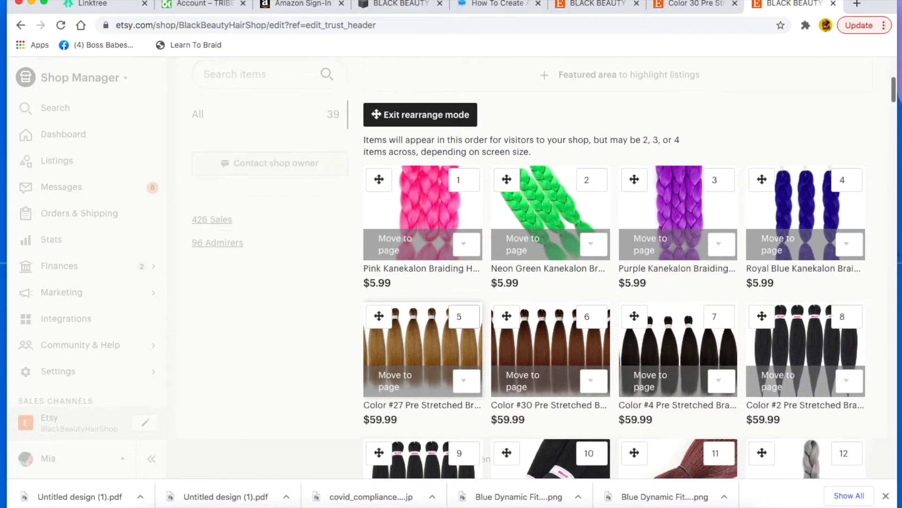
{"action": "scroll", "coordinate": [544, 268], "scroll_direction": "down", "scroll_amount": 3}
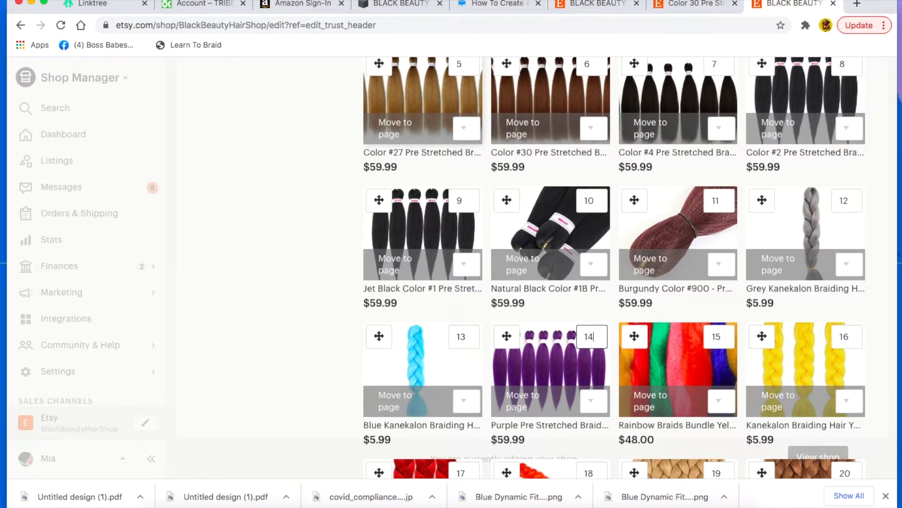
{"action": "scroll", "coordinate": [544, 268], "scroll_direction": "up", "scroll_amount": 5}
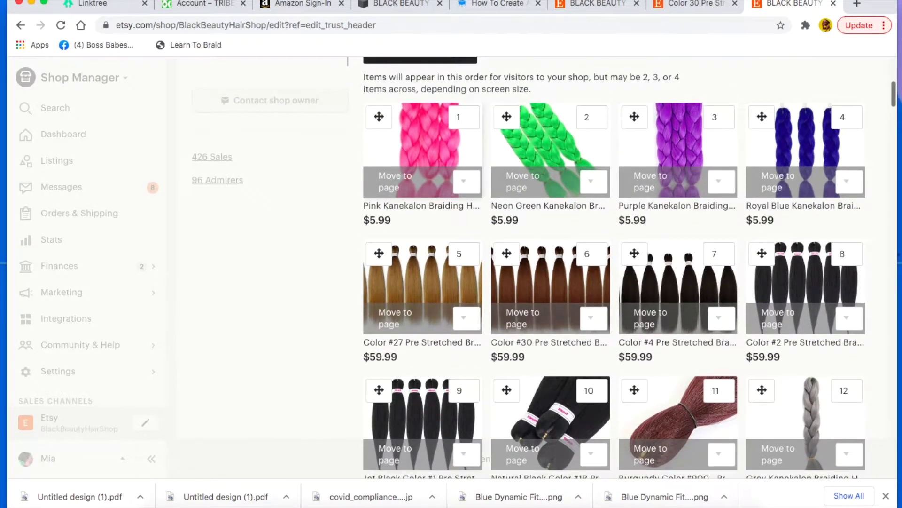
{"action": "scroll", "coordinate": [544, 268], "scroll_direction": "down", "scroll_amount": 3}
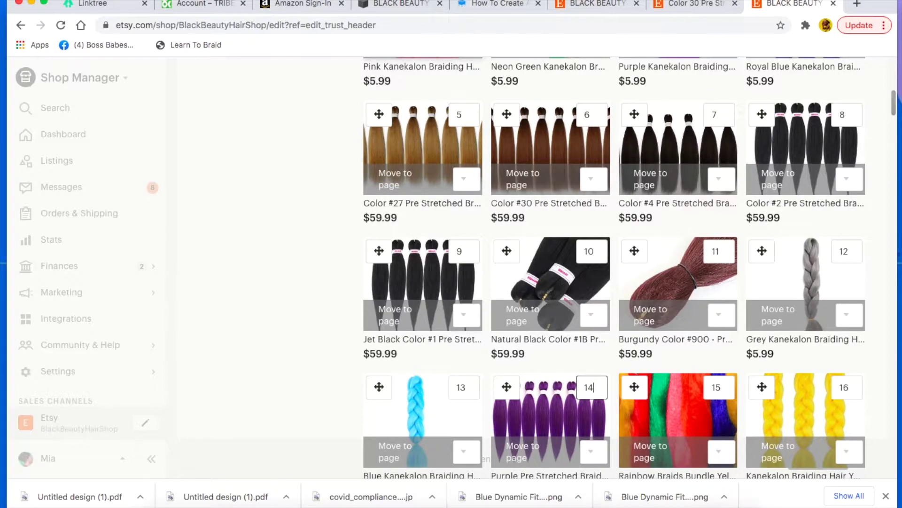
{"action": "scroll", "coordinate": [465, 193], "scroll_direction": "up", "scroll_amount": 1}
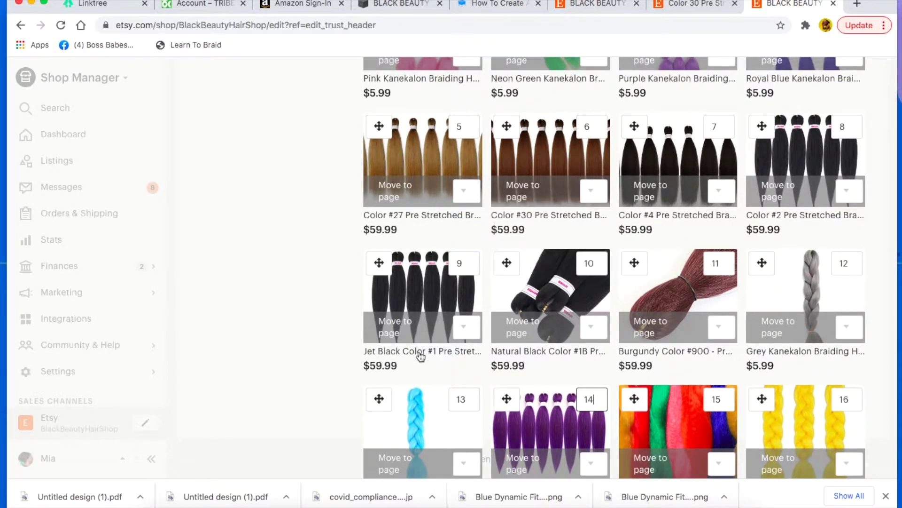
Step: Set the Blue Kanekalon braid listing's position to 5, putting the yellow braid at 6
{"action": "left_click", "coordinate": [466, 125]}
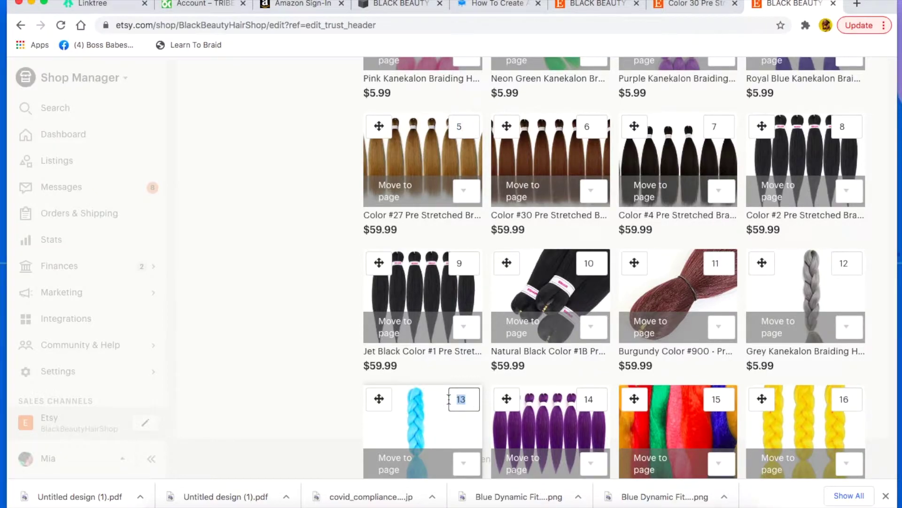
{"action": "key", "text": "Return"}
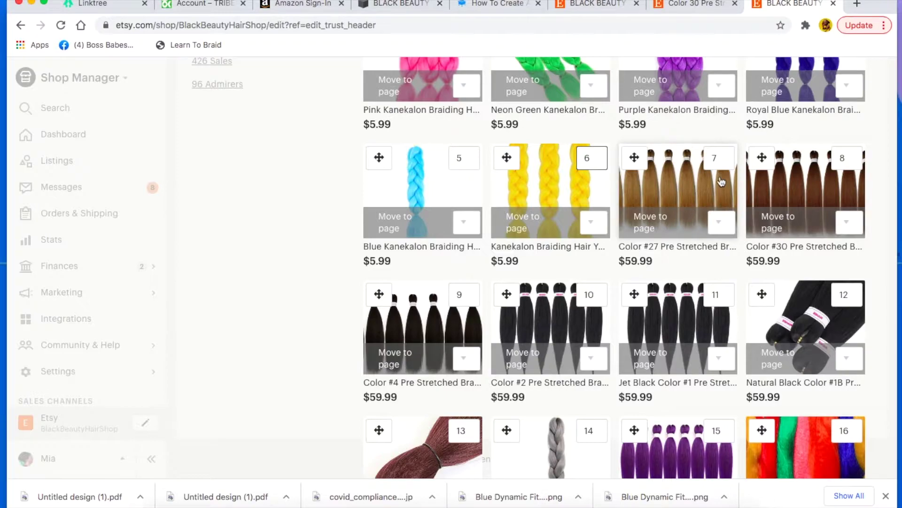
{"action": "scroll", "coordinate": [666, 429], "scroll_direction": "down", "scroll_amount": 5}
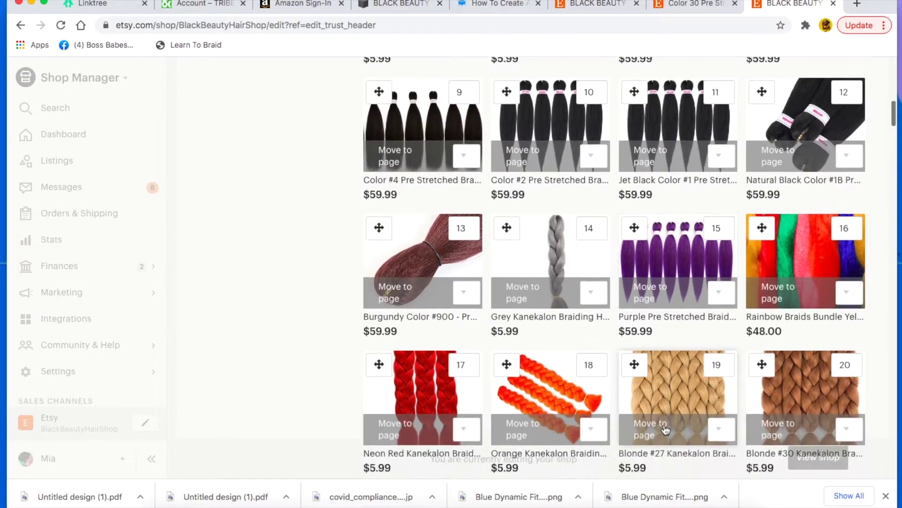
Step: Move the Rainbow Braids bundle listing to position 8
{"action": "scroll", "coordinate": [522, 357], "scroll_direction": "up", "scroll_amount": 6}
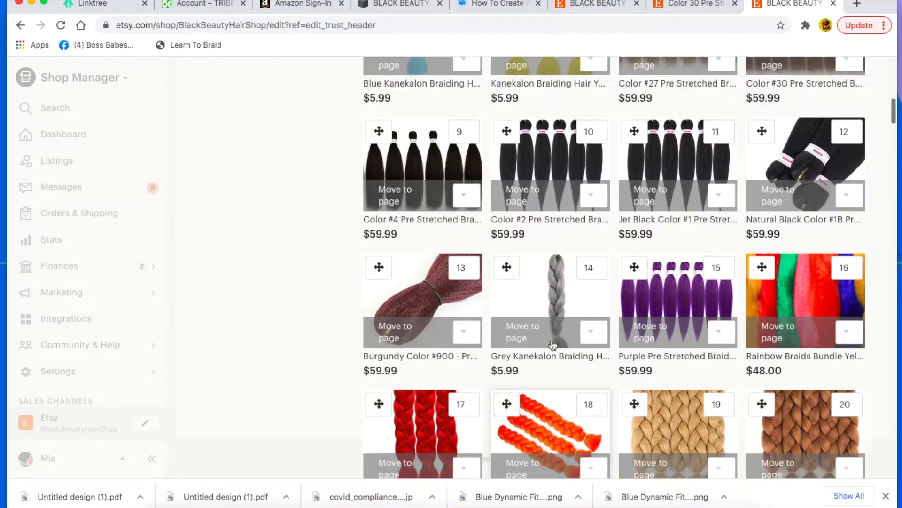
{"action": "scroll", "coordinate": [524, 369], "scroll_direction": "down", "scroll_amount": 5}
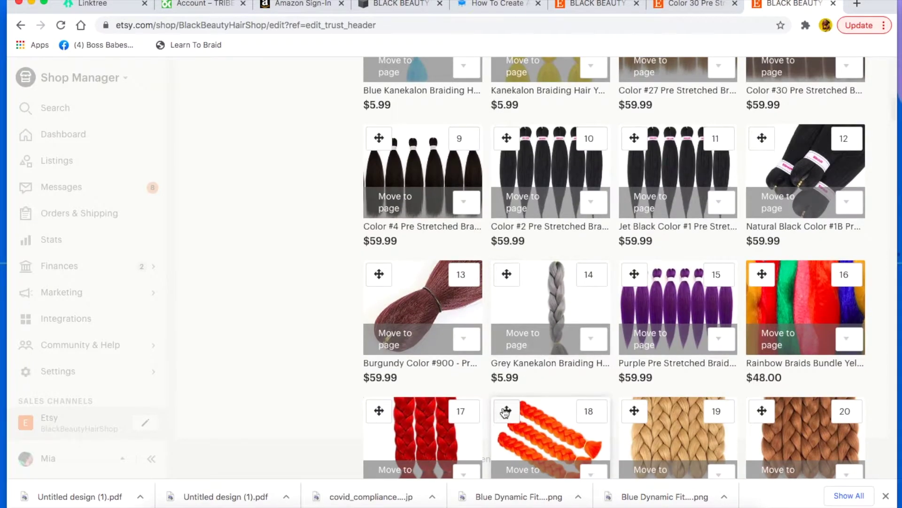
{"action": "left_click_drag", "start_coordinate": [506, 412], "coordinate": [655, 177]}
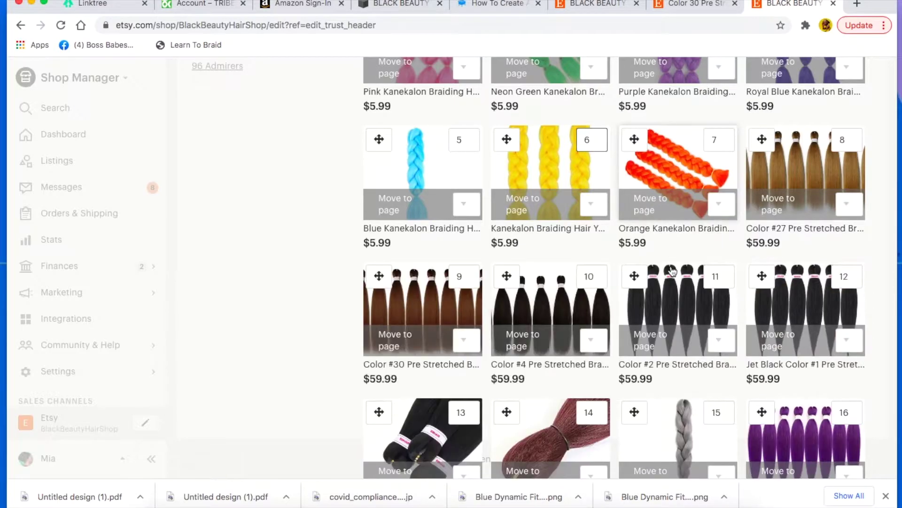
{"action": "scroll", "coordinate": [672, 271], "scroll_direction": "down", "scroll_amount": 9}
{"action": "scroll", "coordinate": [673, 272], "scroll_direction": "up", "scroll_amount": 4}
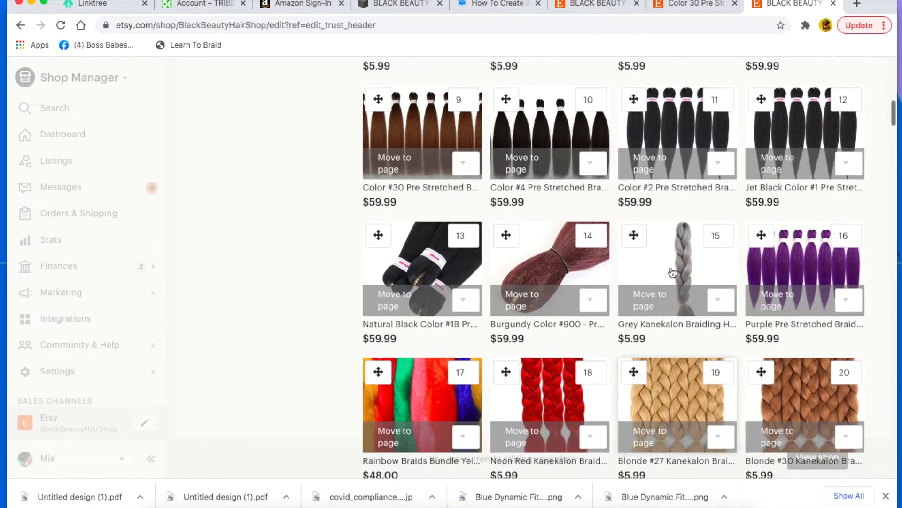
{"action": "scroll", "coordinate": [673, 273], "scroll_direction": "up", "scroll_amount": 4}
{"action": "scroll", "coordinate": [673, 273], "scroll_direction": "down", "scroll_amount": 7}
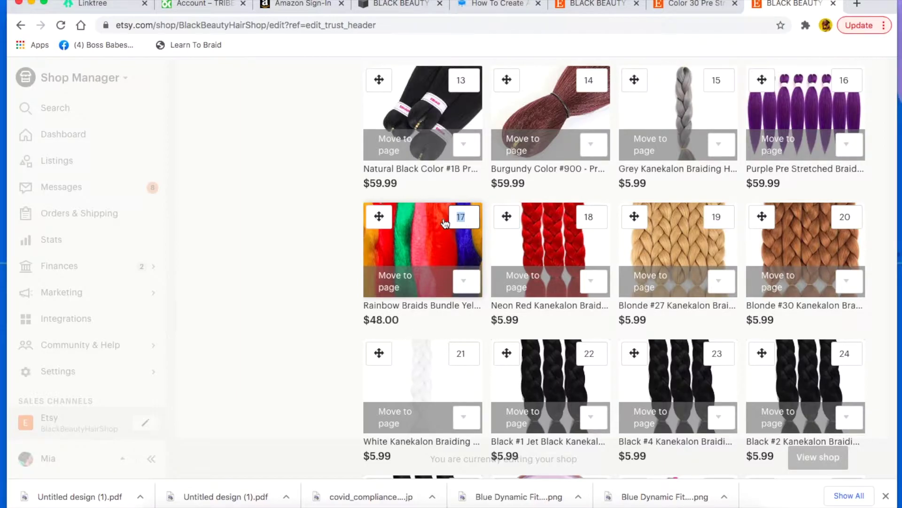
{"action": "key", "text": "Return"}
Step: Move the Neon Red braid listing to position 8
{"action": "scroll", "coordinate": [673, 273], "scroll_direction": "down", "scroll_amount": 10}
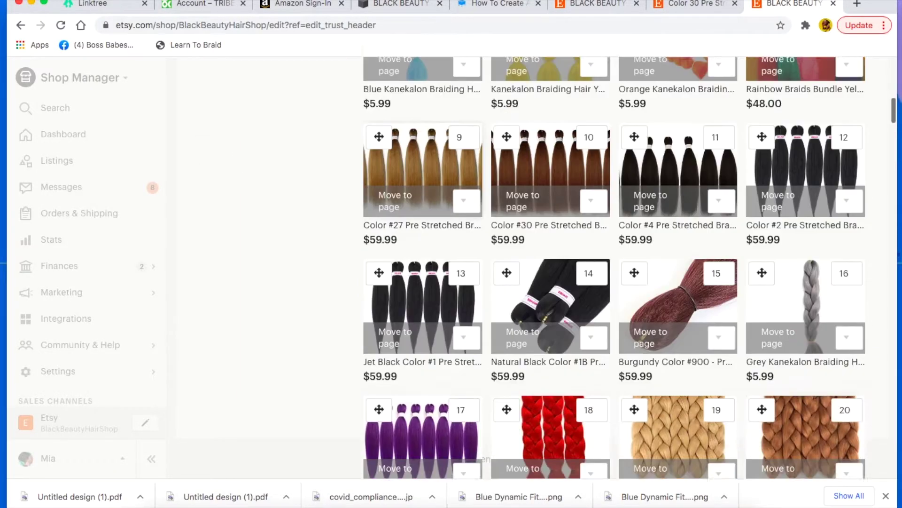
{"action": "scroll", "coordinate": [613, 268], "scroll_direction": "up", "scroll_amount": 4}
{"action": "scroll", "coordinate": [614, 268], "scroll_direction": "up", "scroll_amount": 2}
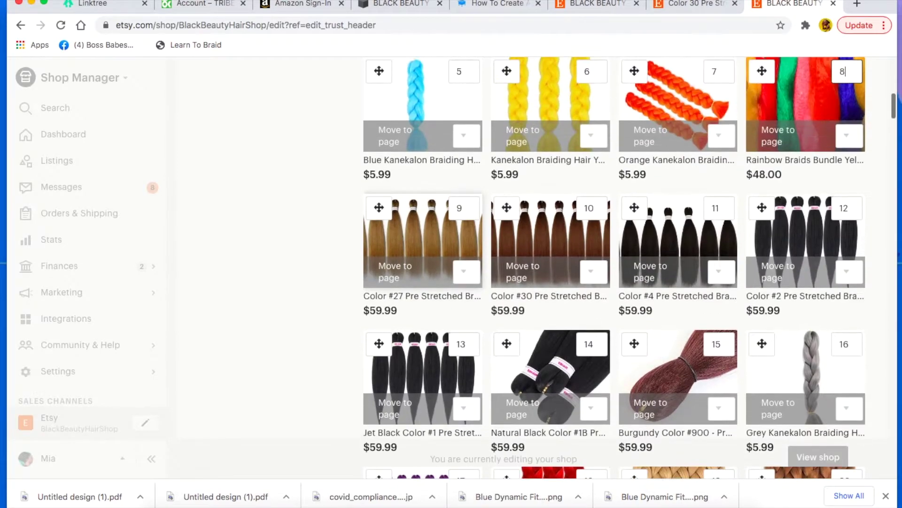
{"action": "scroll", "coordinate": [614, 268], "scroll_direction": "down", "scroll_amount": 5}
{"action": "scroll", "coordinate": [613, 268], "scroll_direction": "up", "scroll_amount": 4}
{"action": "scroll", "coordinate": [613, 268], "scroll_direction": "down", "scroll_amount": 1}
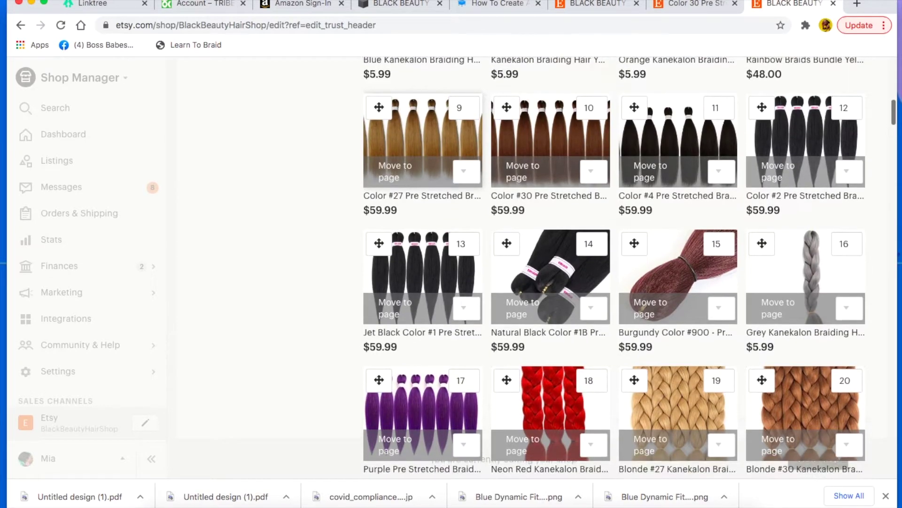
{"action": "scroll", "coordinate": [614, 268], "scroll_direction": "up", "scroll_amount": 2}
{"action": "scroll", "coordinate": [614, 268], "scroll_direction": "down", "scroll_amount": 3}
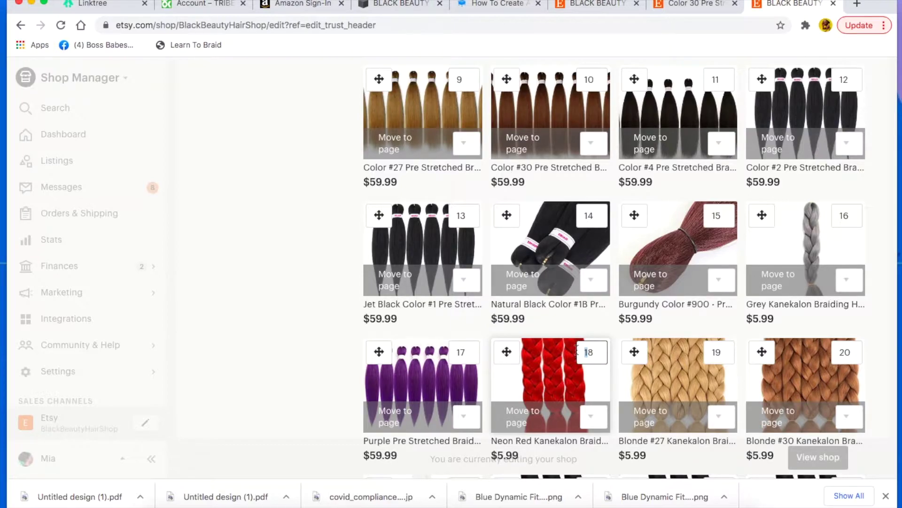
{"action": "key", "text": "Return"}
Step: Move the Grey Kanekalon listing to position 10
{"action": "scroll", "coordinate": [614, 268], "scroll_direction": "down", "scroll_amount": 3}
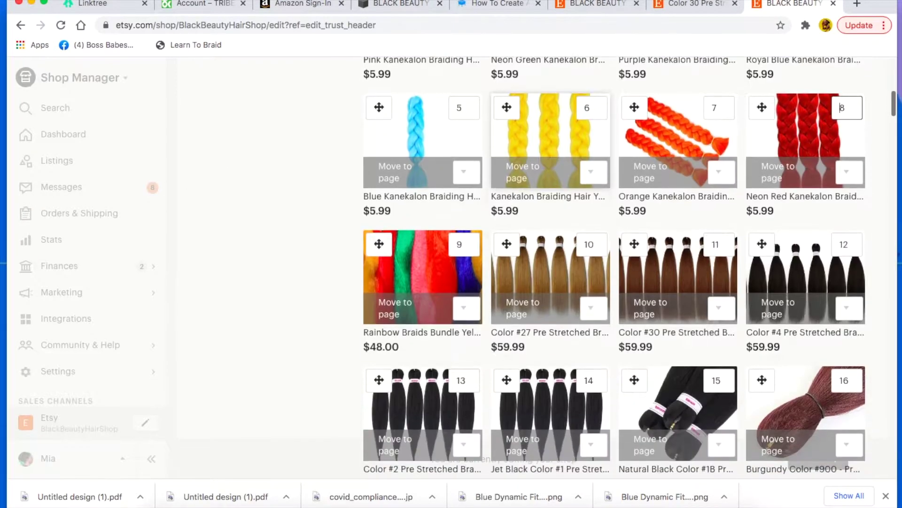
{"action": "scroll", "coordinate": [614, 268], "scroll_direction": "down", "scroll_amount": 5}
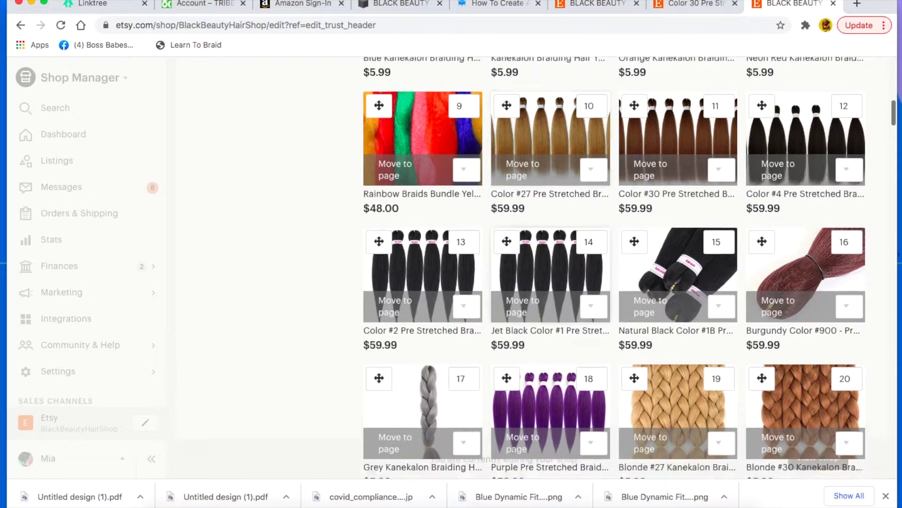
{"action": "scroll", "coordinate": [439, 298], "scroll_direction": "up", "scroll_amount": 1}
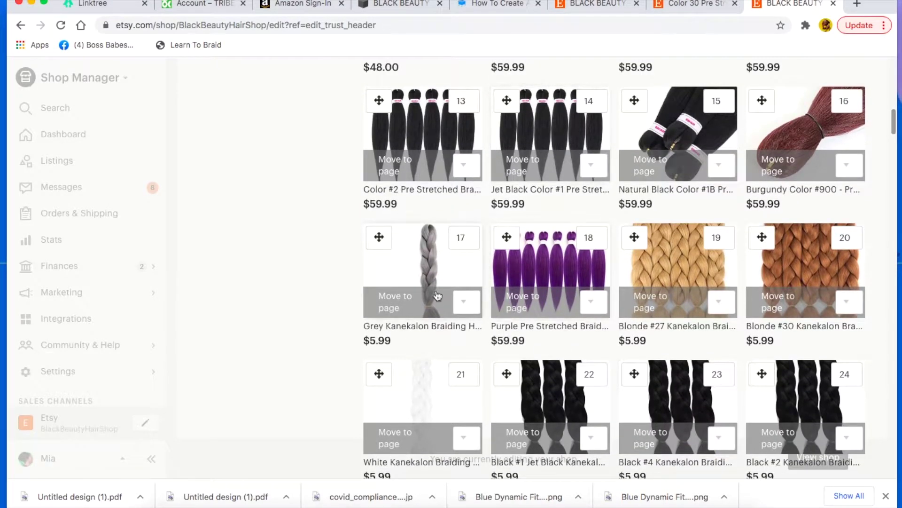
{"action": "scroll", "coordinate": [489, 282], "scroll_direction": "up", "scroll_amount": 3}
{"action": "scroll", "coordinate": [489, 282], "scroll_direction": "up", "scroll_amount": 3}
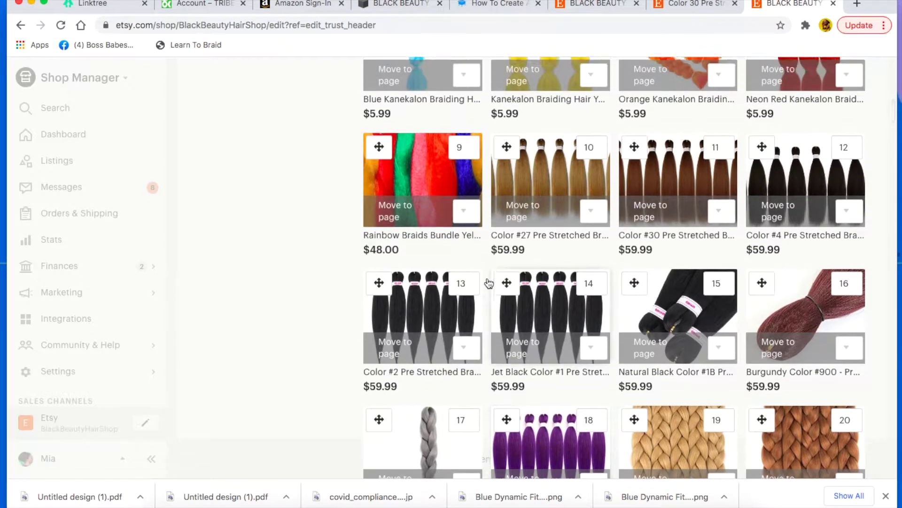
{"action": "scroll", "coordinate": [489, 282], "scroll_direction": "down", "scroll_amount": 5}
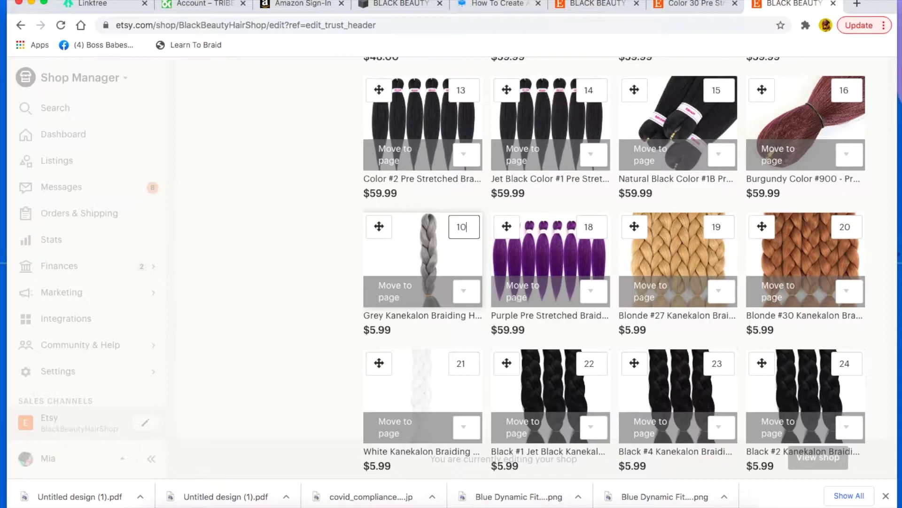
{"action": "key", "text": "Return"}
Step: Put White Kanekalon at position 11 and Natural Black Color #1B at position 12
{"action": "scroll", "coordinate": [456, 271], "scroll_direction": "down", "scroll_amount": 8}
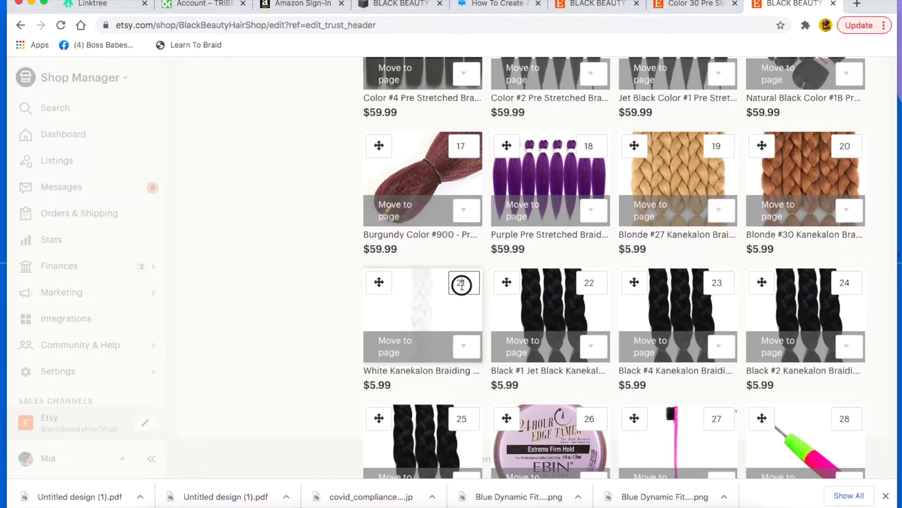
{"action": "double_click", "coordinate": [462, 284]}
{"action": "key", "text": "Return"}
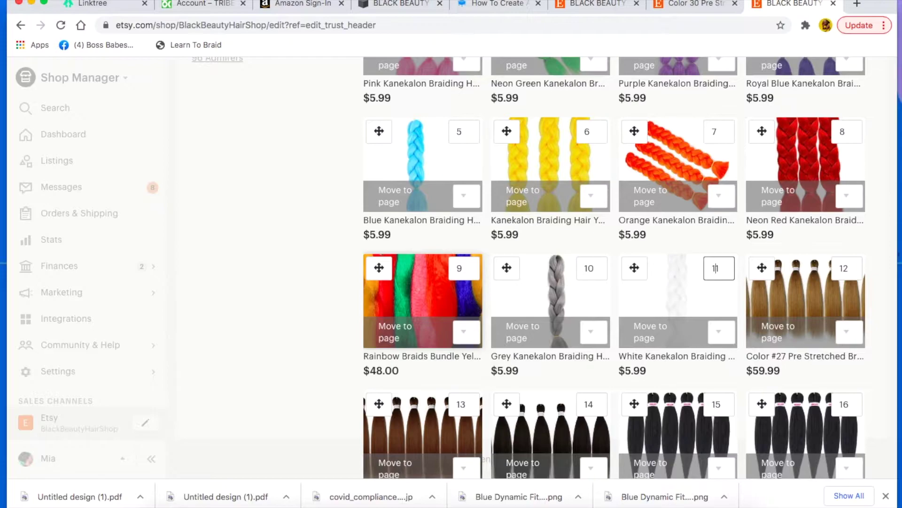
{"action": "scroll", "coordinate": [715, 268], "scroll_direction": "down", "scroll_amount": 3}
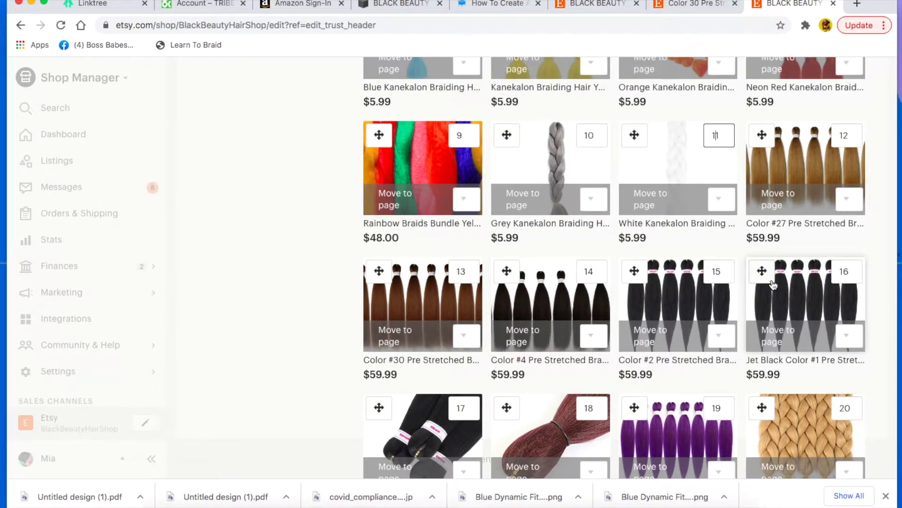
{"action": "scroll", "coordinate": [660, 325], "scroll_direction": "down", "scroll_amount": 3}
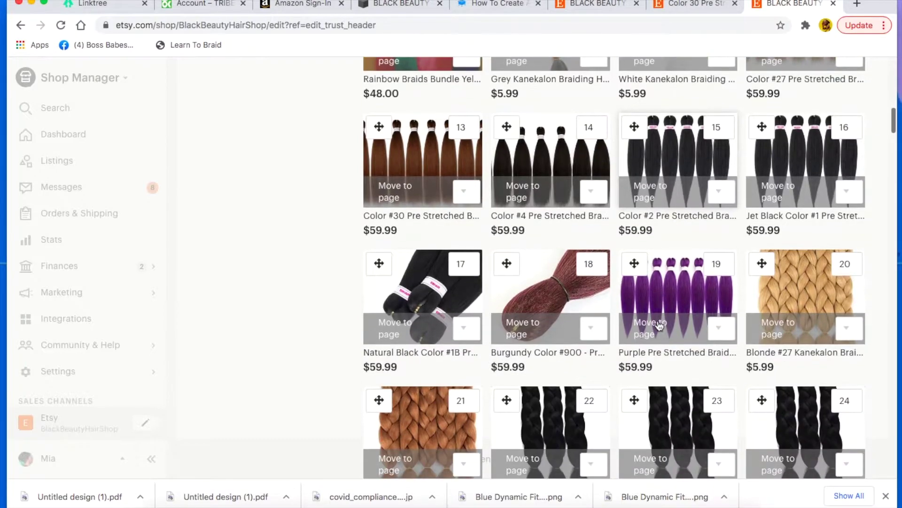
{"action": "scroll", "coordinate": [660, 326], "scroll_direction": "up", "scroll_amount": 3}
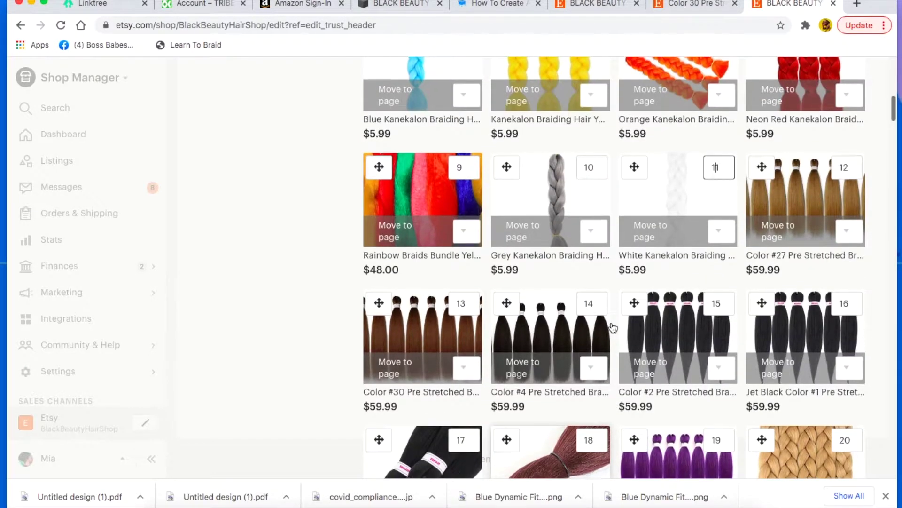
{"action": "scroll", "coordinate": [613, 328], "scroll_direction": "down", "scroll_amount": 3}
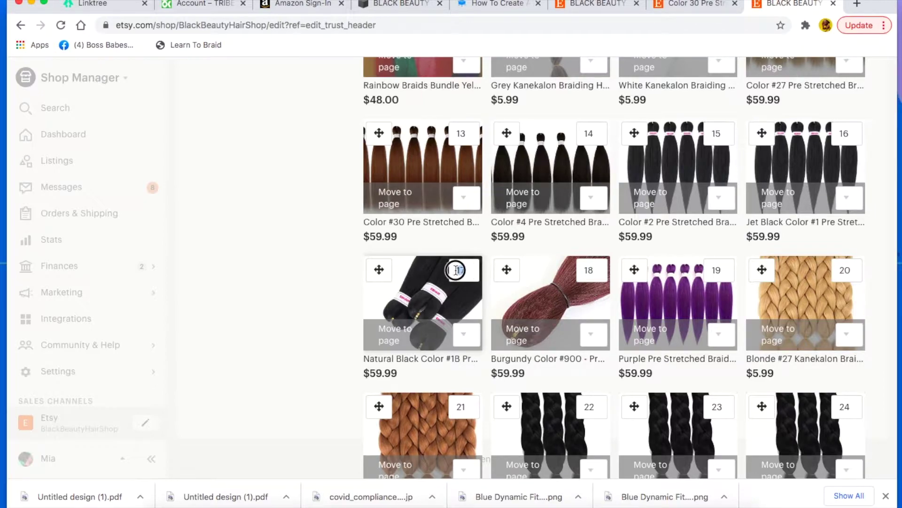
{"action": "key", "text": "Return"}
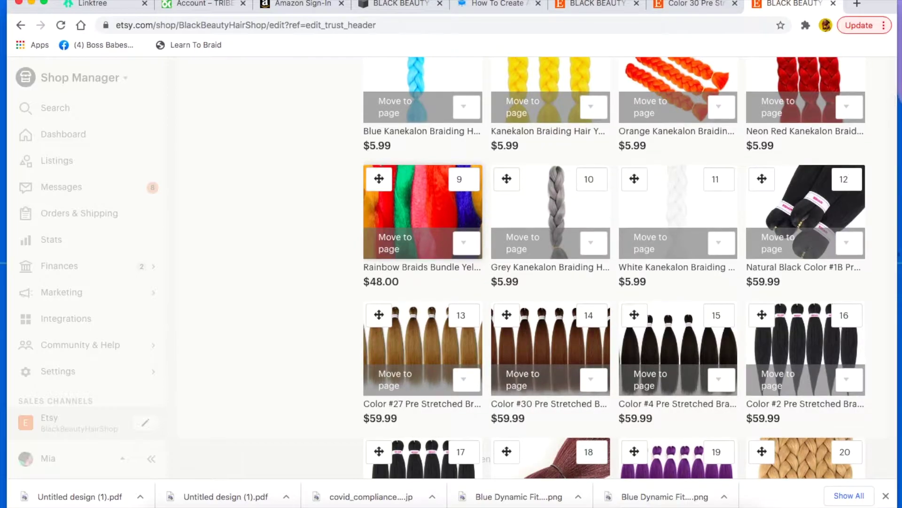
Step: Fix the early order: Orange ahead of Blonde #27, Blonde #27 and #30 at slots 9–10, Grey after Rainbow
{"action": "scroll", "coordinate": [423, 235], "scroll_direction": "down", "scroll_amount": 3}
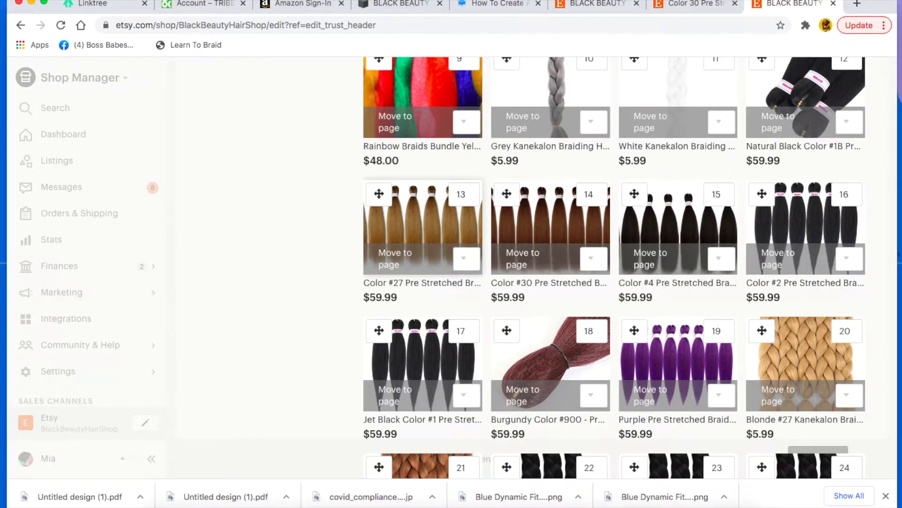
{"action": "scroll", "coordinate": [606, 305], "scroll_direction": "down", "scroll_amount": 3}
{"action": "scroll", "coordinate": [705, 282], "scroll_direction": "up", "scroll_amount": 5}
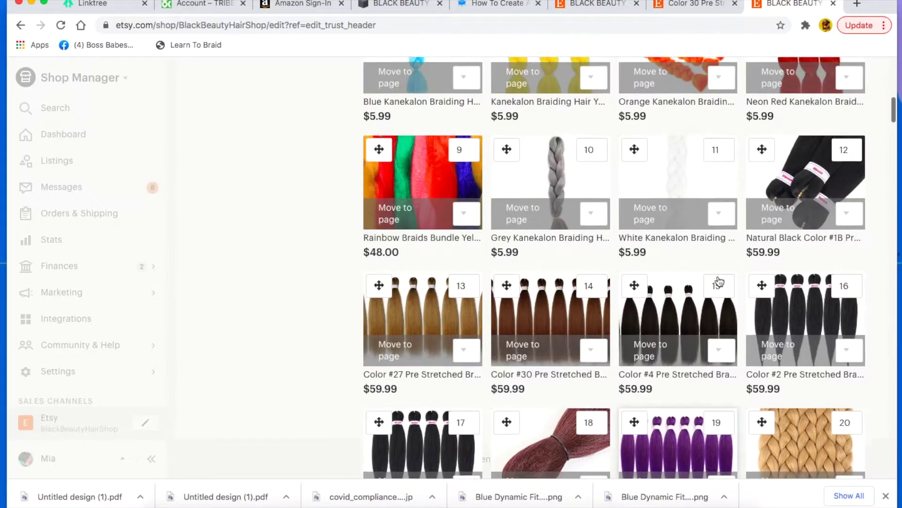
{"action": "scroll", "coordinate": [718, 281], "scroll_direction": "up", "scroll_amount": 3}
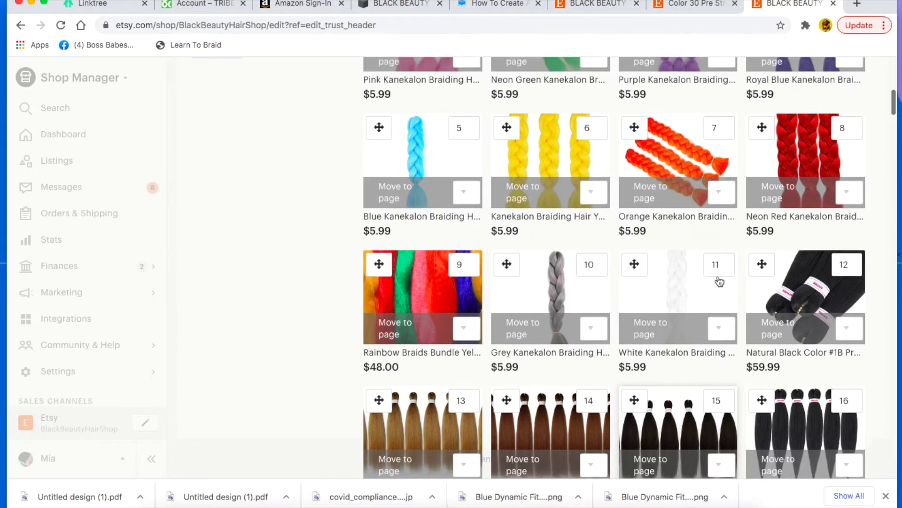
{"action": "scroll", "coordinate": [718, 280], "scroll_direction": "down", "scroll_amount": 5}
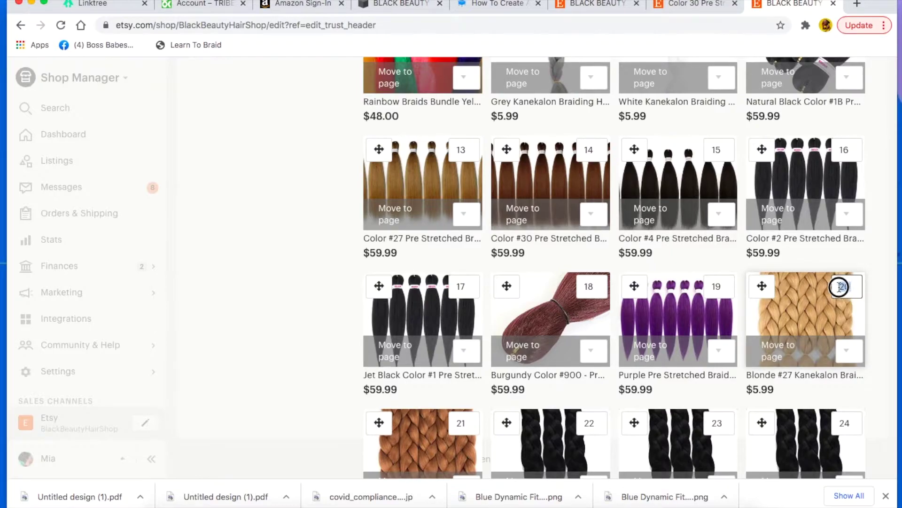
{"action": "key", "text": "Return"}
{"action": "scroll", "coordinate": [611, 268], "scroll_direction": "down", "scroll_amount": 4}
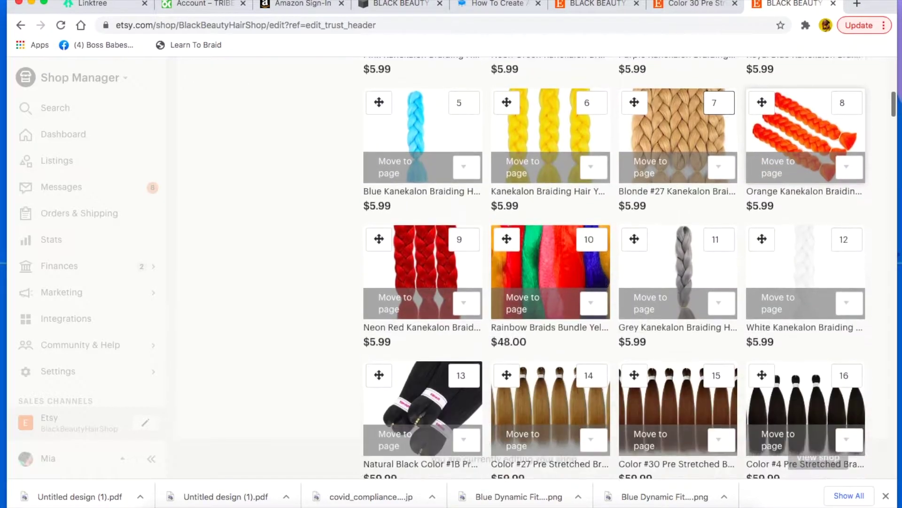
{"action": "scroll", "coordinate": [611, 268], "scroll_direction": "up", "scroll_amount": 3}
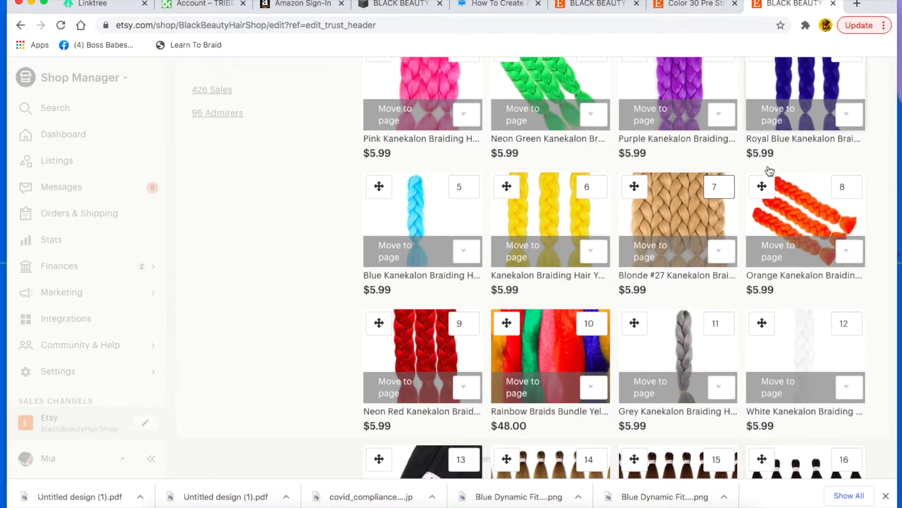
{"action": "left_click_drag", "start_coordinate": [766, 182], "coordinate": [673, 183]}
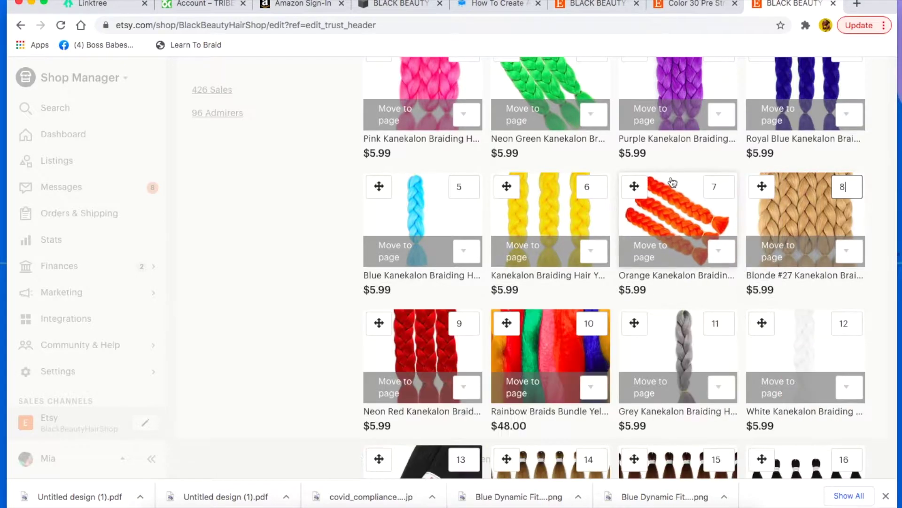
{"action": "scroll", "coordinate": [750, 283], "scroll_direction": "down", "scroll_amount": 10}
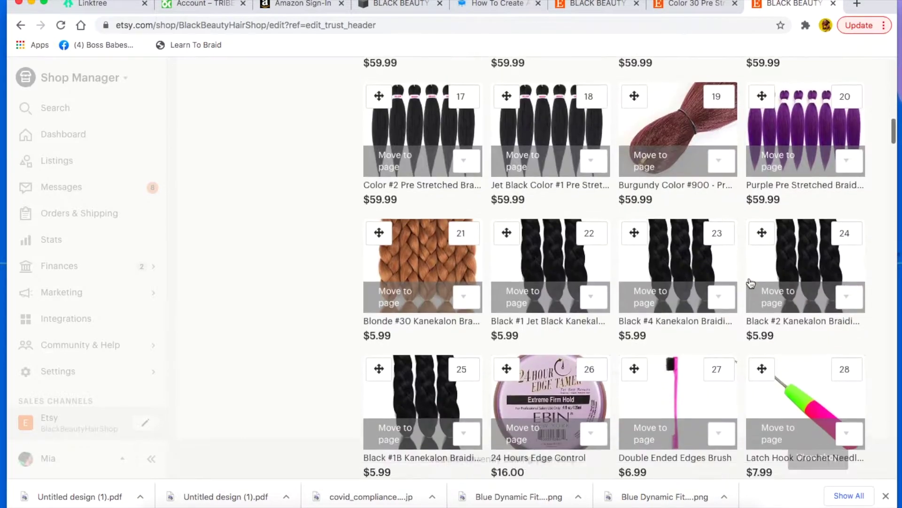
{"action": "scroll", "coordinate": [592, 306], "scroll_direction": "up", "scroll_amount": 5}
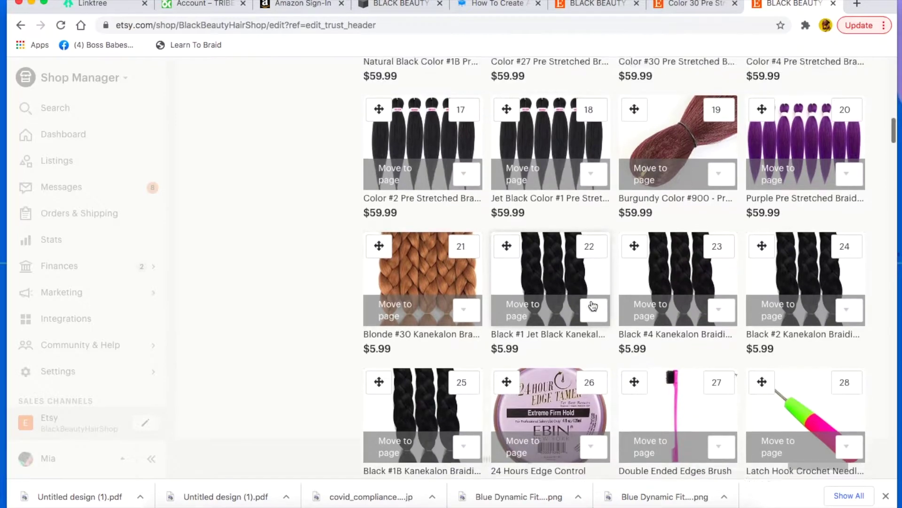
{"action": "scroll", "coordinate": [593, 306], "scroll_direction": "up", "scroll_amount": 2}
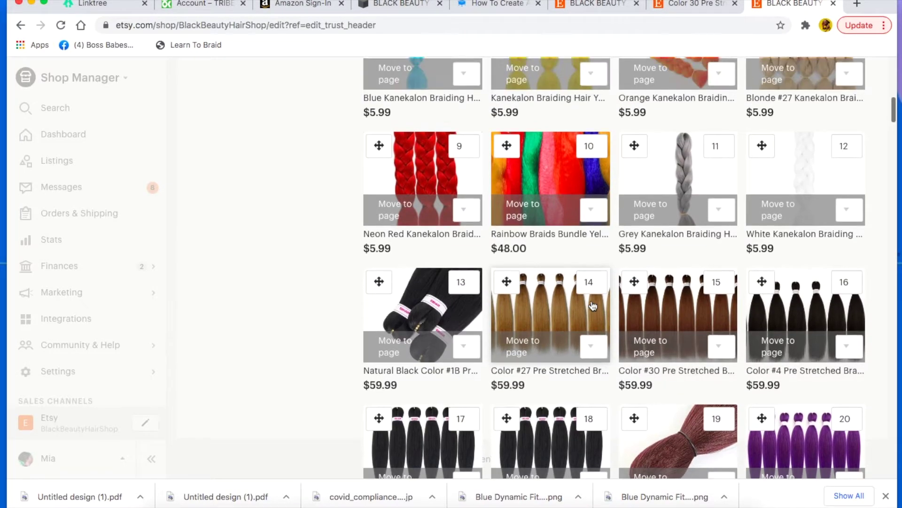
{"action": "scroll", "coordinate": [593, 306], "scroll_direction": "up", "scroll_amount": 2}
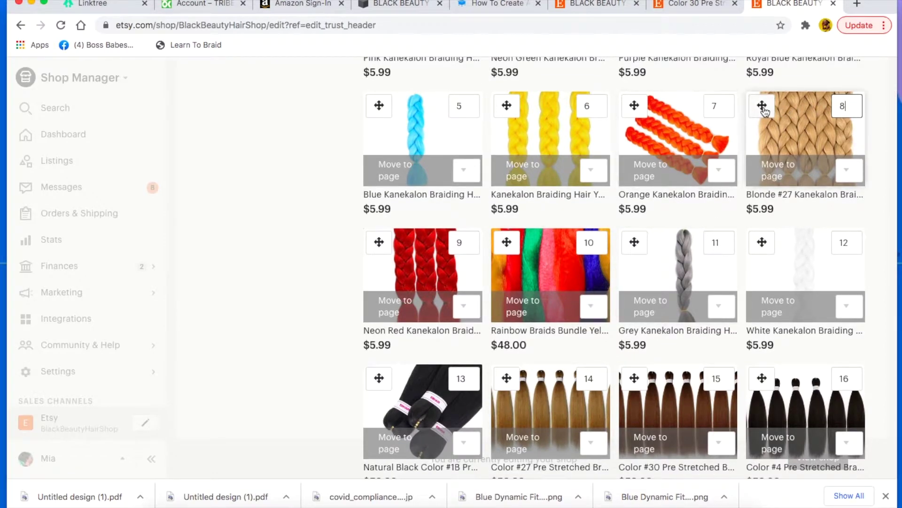
{"action": "left_click_drag", "start_coordinate": [762, 105], "coordinate": [428, 237]}
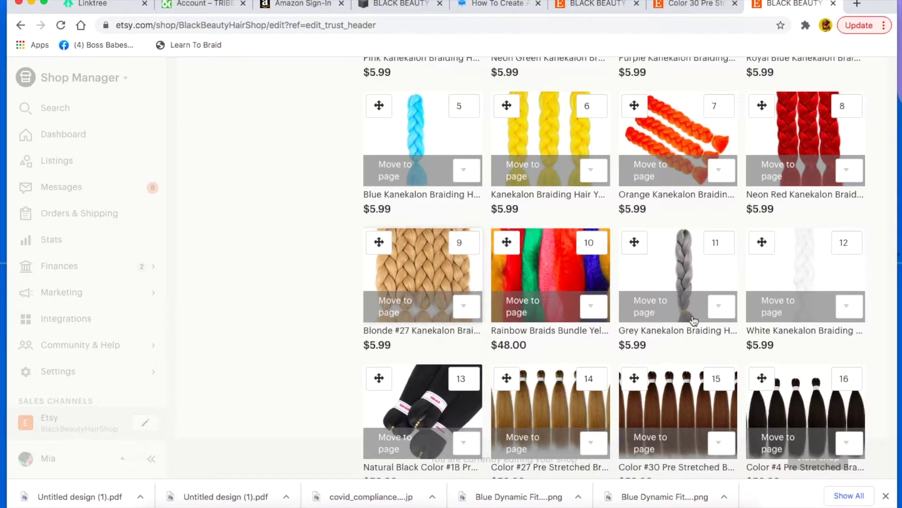
{"action": "scroll", "coordinate": [610, 292], "scroll_direction": "down", "scroll_amount": 7}
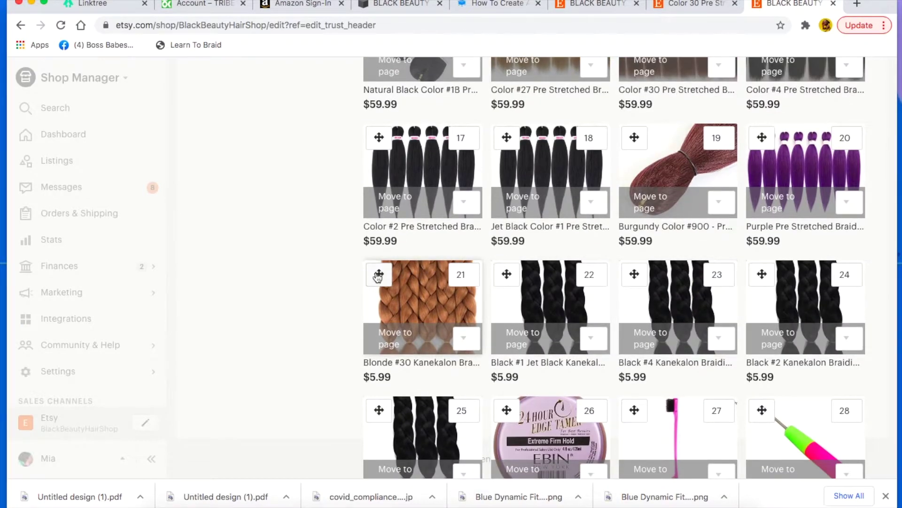
{"action": "left_click_drag", "start_coordinate": [379, 275], "coordinate": [422, 78]}
{"action": "scroll", "coordinate": [542, 121], "scroll_direction": "up", "scroll_amount": 5}
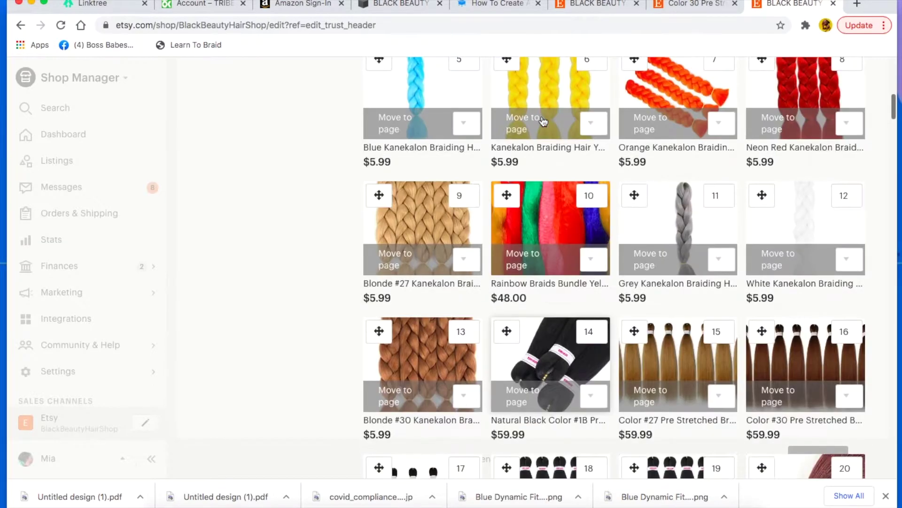
{"action": "left_click_drag", "start_coordinate": [379, 327], "coordinate": [512, 202]}
{"action": "scroll", "coordinate": [638, 294], "scroll_direction": "down", "scroll_amount": 8}
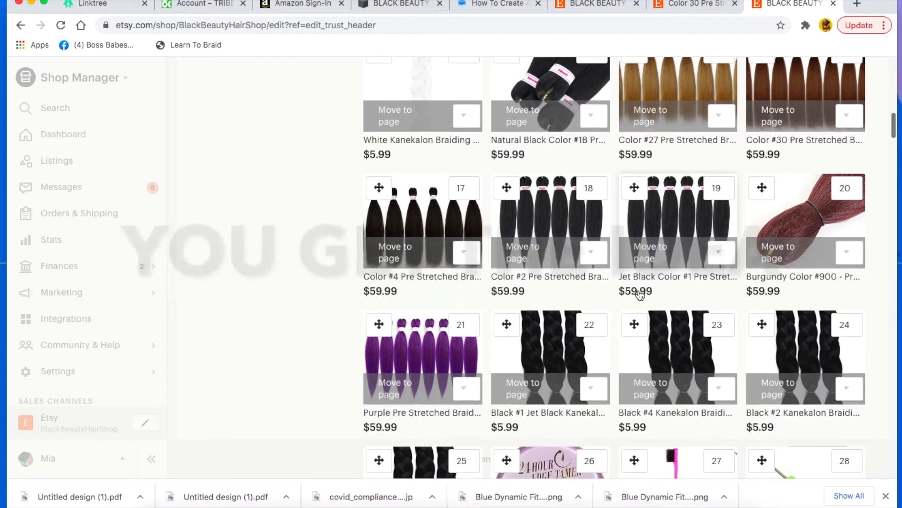
{"action": "scroll", "coordinate": [637, 292], "scroll_direction": "up", "scroll_amount": 9}
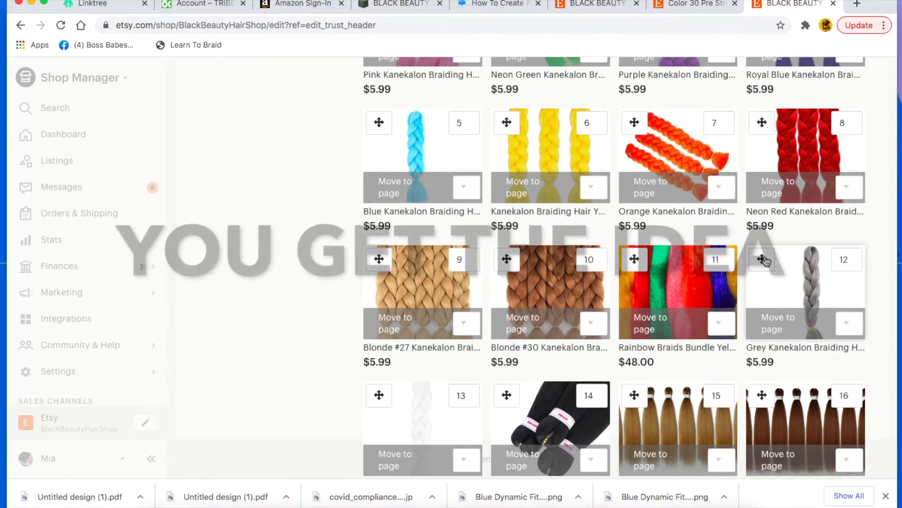
{"action": "mouse_move", "coordinate": [764, 258]}
{"action": "left_mouse_down"}
{"action": "mouse_move", "coordinate": [640, 257]}
{"action": "mouse_move", "coordinate": [761, 254]}
{"action": "left_mouse_up"}
Step: Move Color #2 Pre Stretched up, Jet Black Color #1 into slot 15 and Color #4 into slot 17
{"action": "scroll", "coordinate": [772, 255], "scroll_direction": "down", "scroll_amount": 10}
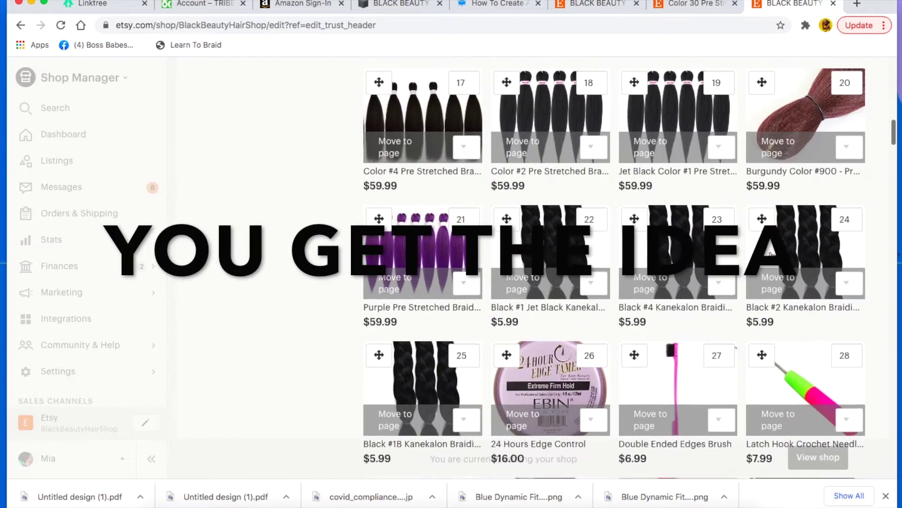
{"action": "scroll", "coordinate": [771, 255], "scroll_direction": "down", "scroll_amount": 9}
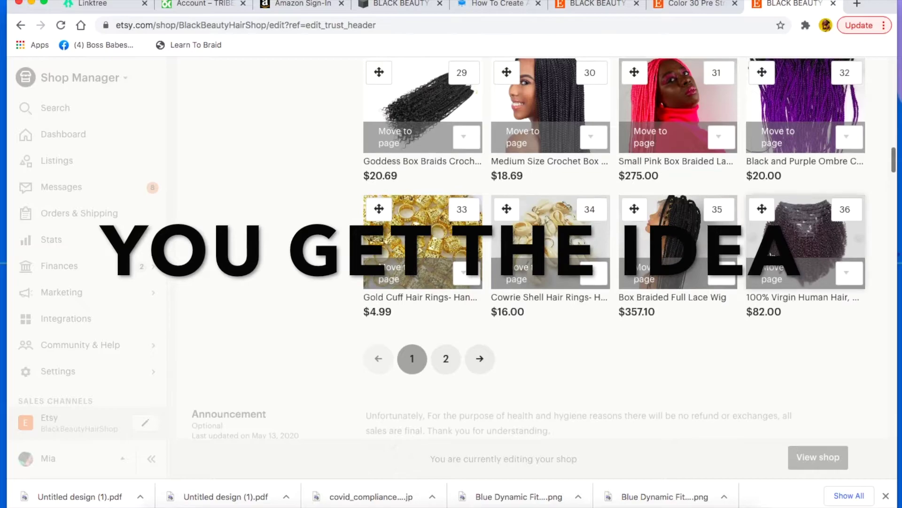
{"action": "scroll", "coordinate": [772, 255], "scroll_direction": "up", "scroll_amount": 20}
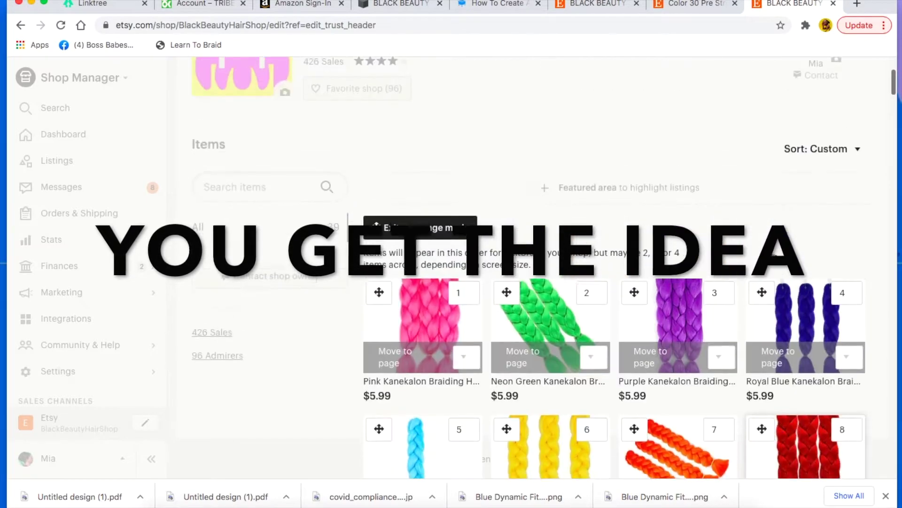
{"action": "scroll", "coordinate": [771, 254], "scroll_direction": "down", "scroll_amount": 12}
{"action": "scroll", "coordinate": [771, 255], "scroll_direction": "up", "scroll_amount": 2}
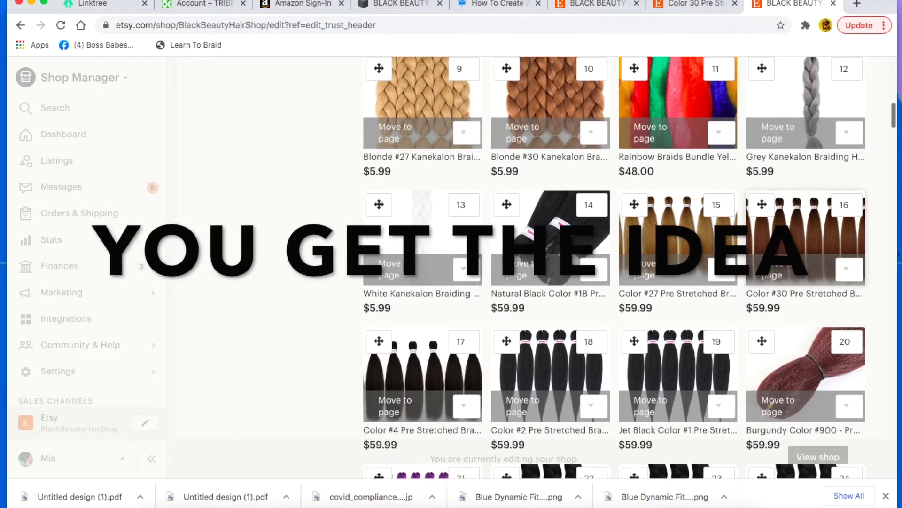
{"action": "scroll", "coordinate": [455, 382], "scroll_direction": "down", "scroll_amount": 3}
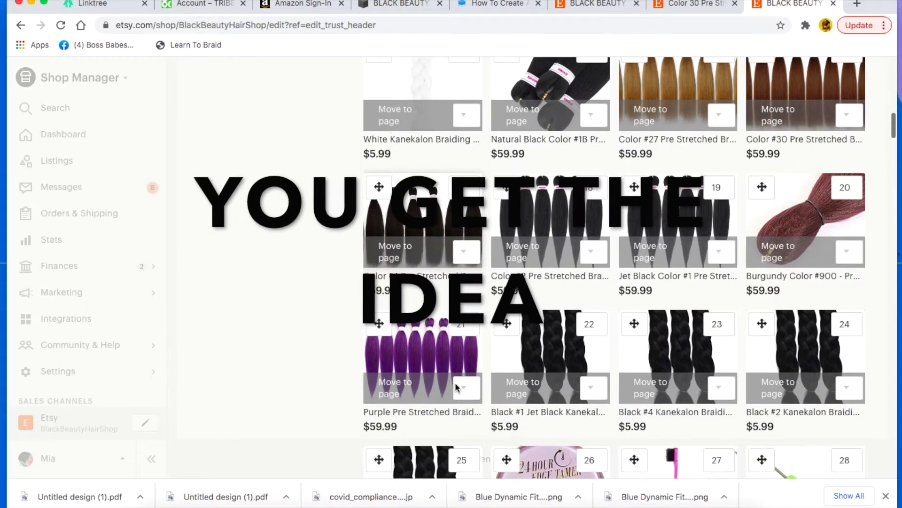
{"action": "scroll", "coordinate": [455, 382], "scroll_direction": "down", "scroll_amount": 3}
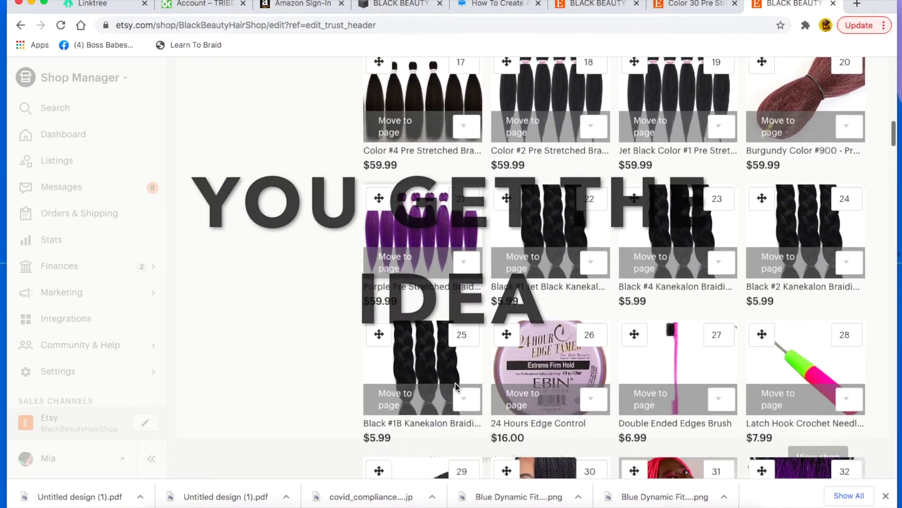
{"action": "scroll", "coordinate": [409, 397], "scroll_direction": "up", "scroll_amount": 5}
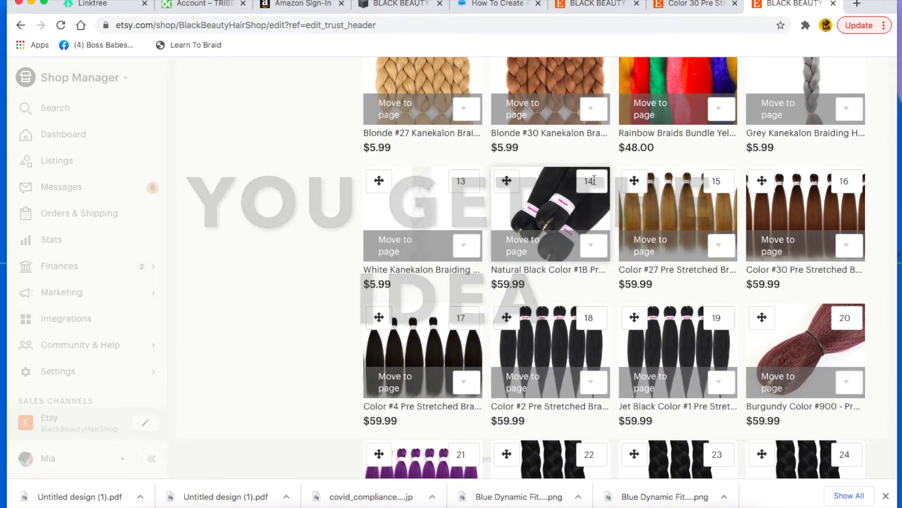
{"action": "scroll", "coordinate": [567, 286], "scroll_direction": "down", "scroll_amount": 2}
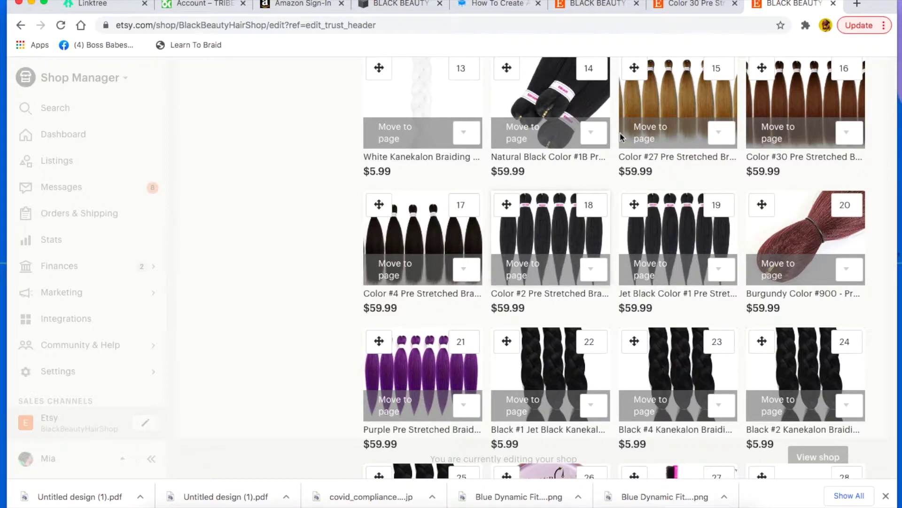
{"action": "scroll", "coordinate": [619, 132], "scroll_direction": "up", "scroll_amount": 2}
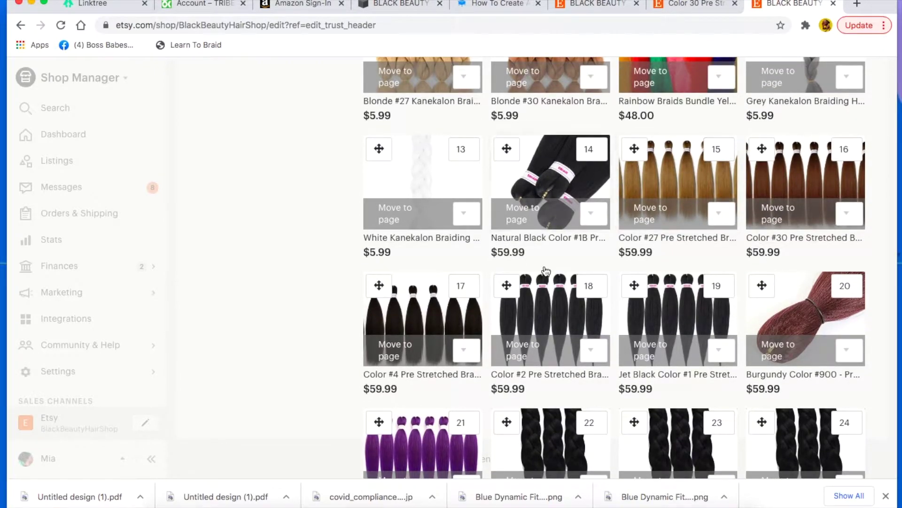
{"action": "left_click_drag", "start_coordinate": [507, 285], "coordinate": [657, 172]}
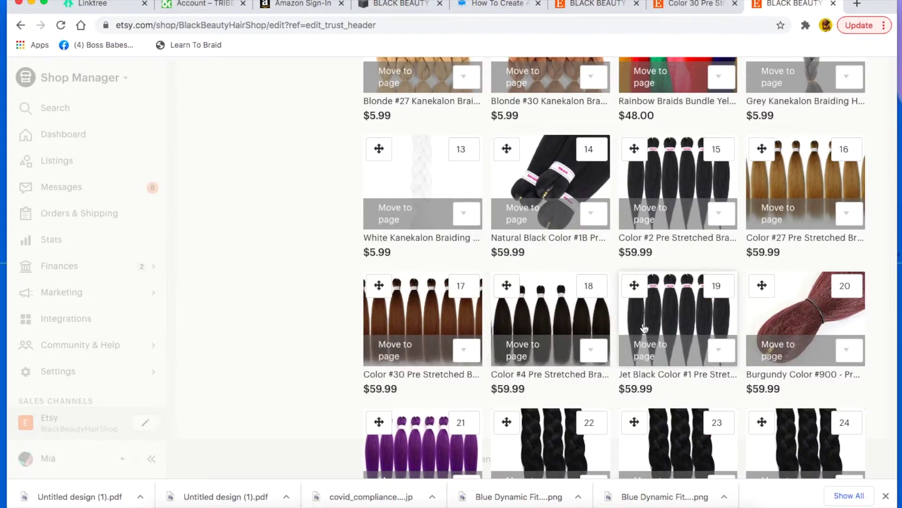
{"action": "left_click_drag", "start_coordinate": [635, 286], "coordinate": [635, 151]}
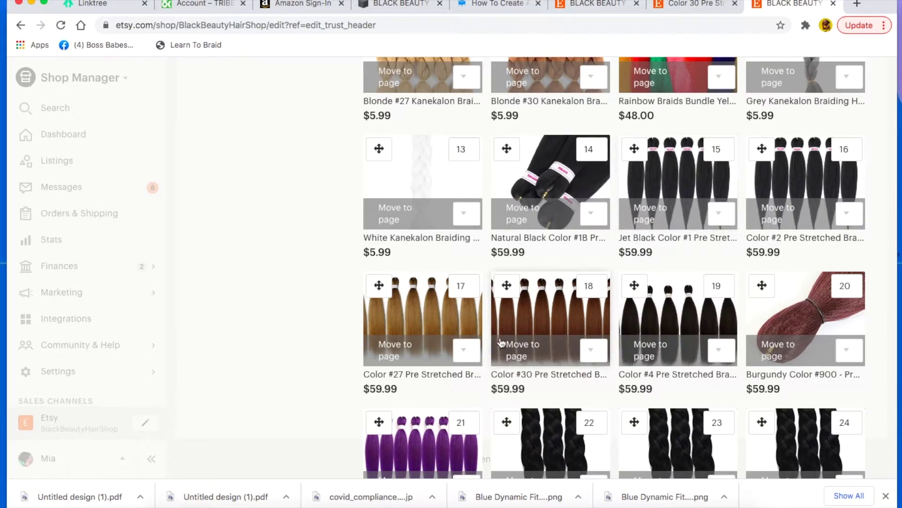
{"action": "left_click_drag", "start_coordinate": [630, 293], "coordinate": [367, 287]}
Step: Check the new listing order and exit rearrange mode
{"action": "scroll", "coordinate": [596, 360], "scroll_direction": "down", "scroll_amount": 3}
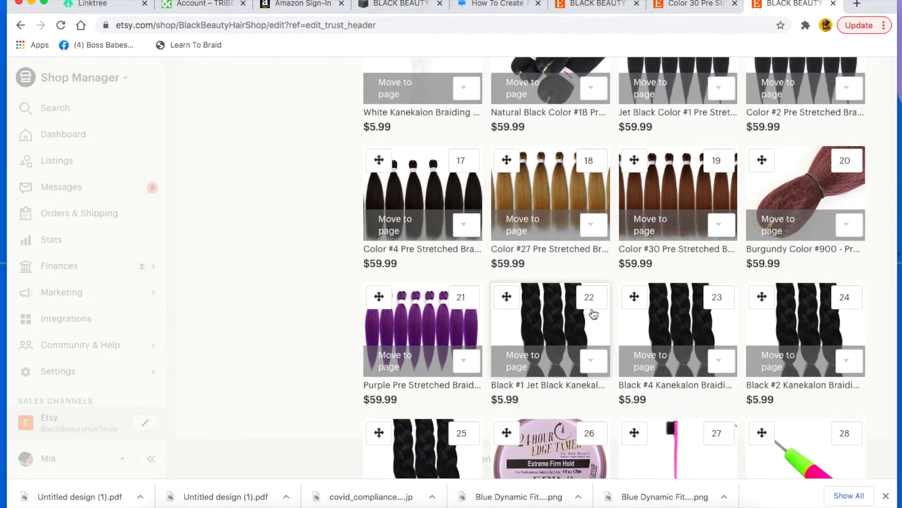
{"action": "scroll", "coordinate": [593, 314], "scroll_direction": "down", "scroll_amount": 3}
{"action": "scroll", "coordinate": [594, 314], "scroll_direction": "up", "scroll_amount": 2}
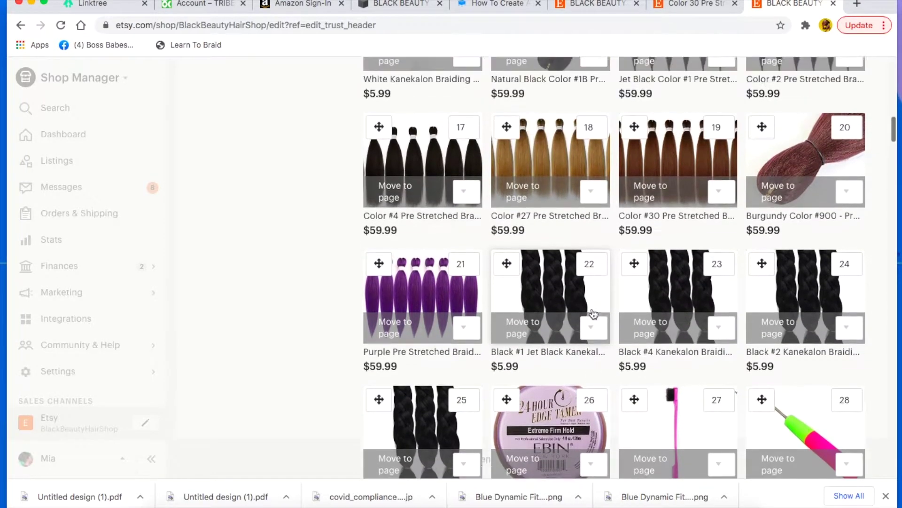
{"action": "scroll", "coordinate": [594, 314], "scroll_direction": "up", "scroll_amount": 1}
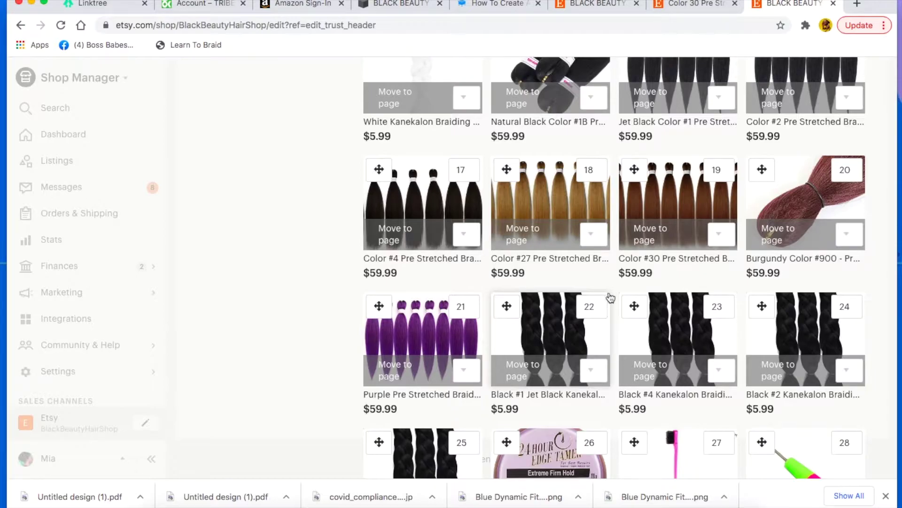
{"action": "scroll", "coordinate": [611, 297], "scroll_direction": "up", "scroll_amount": 6}
{"action": "scroll", "coordinate": [611, 297], "scroll_direction": "down", "scroll_amount": 5}
{"action": "scroll", "coordinate": [611, 297], "scroll_direction": "up", "scroll_amount": 8}
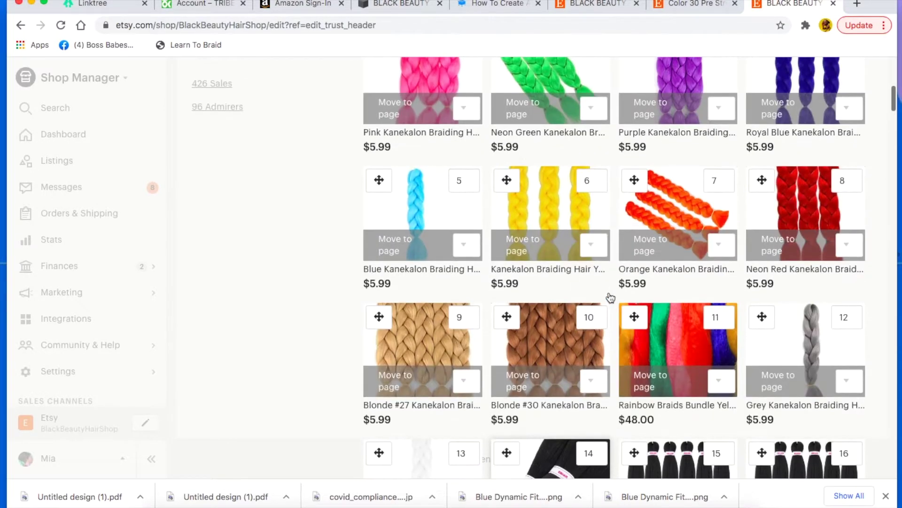
{"action": "scroll", "coordinate": [610, 297], "scroll_direction": "down", "scroll_amount": 14}
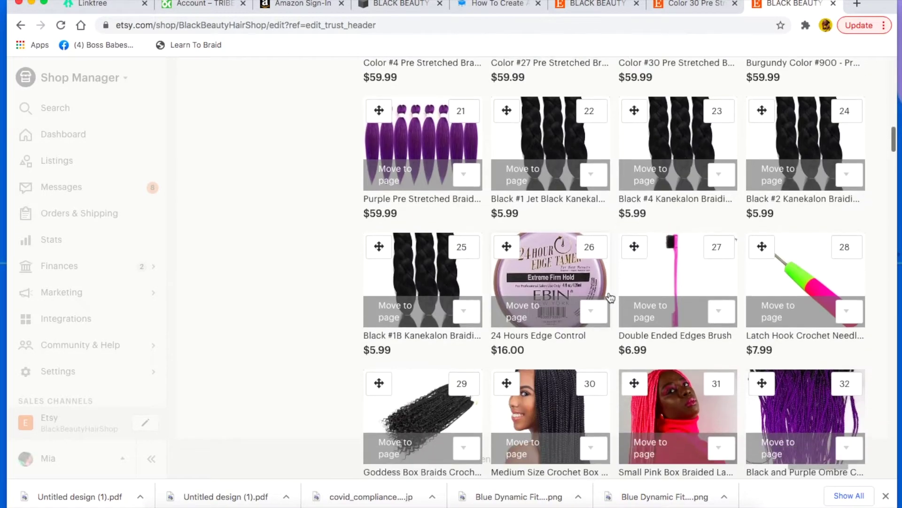
{"action": "scroll", "coordinate": [610, 297], "scroll_direction": "down", "scroll_amount": 3}
{"action": "scroll", "coordinate": [611, 297], "scroll_direction": "up", "scroll_amount": 4}
{"action": "scroll", "coordinate": [513, 163], "scroll_direction": "up", "scroll_amount": 6}
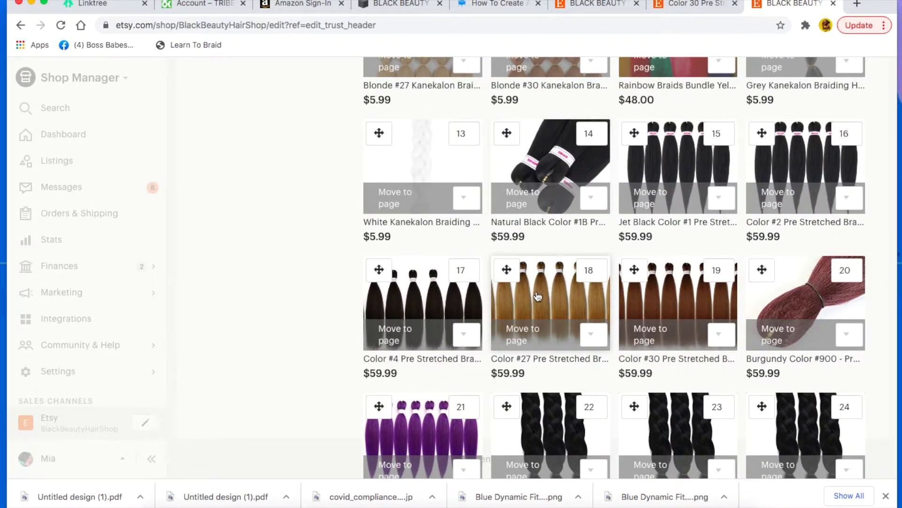
{"action": "scroll", "coordinate": [538, 295], "scroll_direction": "down", "scroll_amount": 5}
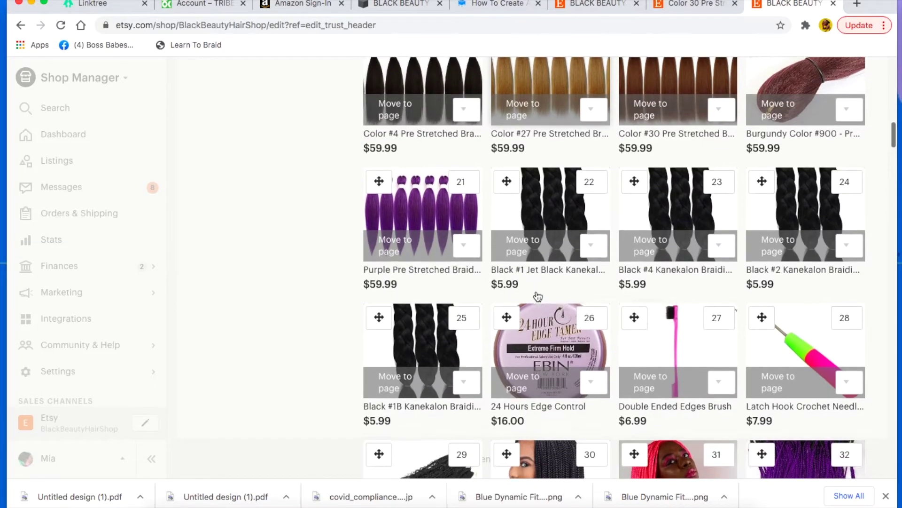
{"action": "scroll", "coordinate": [536, 296], "scroll_direction": "down", "scroll_amount": 3}
{"action": "scroll", "coordinate": [536, 296], "scroll_direction": "up", "scroll_amount": 15}
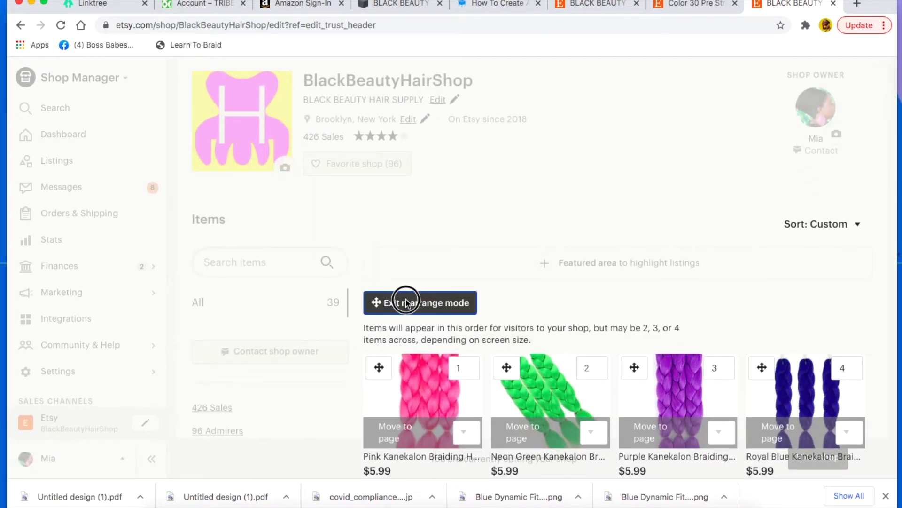
{"action": "left_click", "coordinate": [406, 301]}
Step: View the public storefront, now opening with Pink, Neon Green, Purple and Royal Blue braids
{"action": "scroll", "coordinate": [752, 276], "scroll_direction": "down", "scroll_amount": 10}
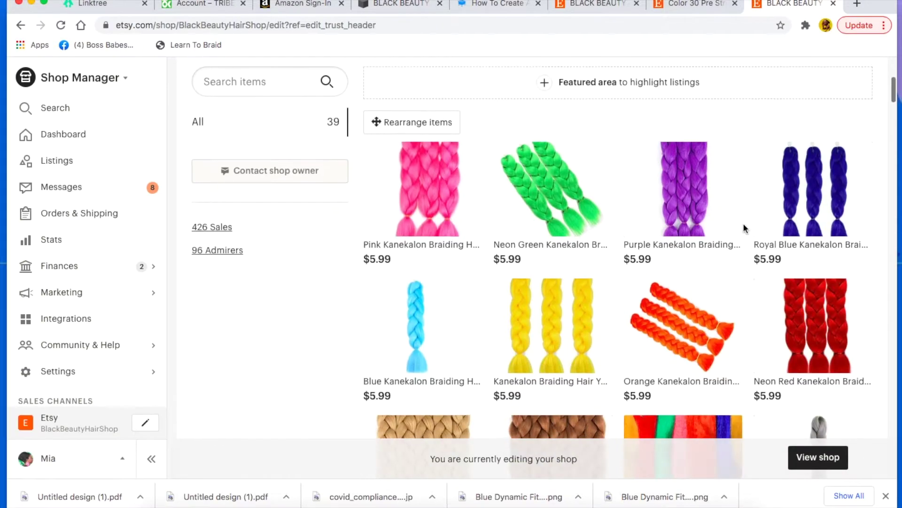
{"action": "scroll", "coordinate": [746, 229], "scroll_direction": "down", "scroll_amount": 5}
{"action": "scroll", "coordinate": [745, 229], "scroll_direction": "up", "scroll_amount": 3}
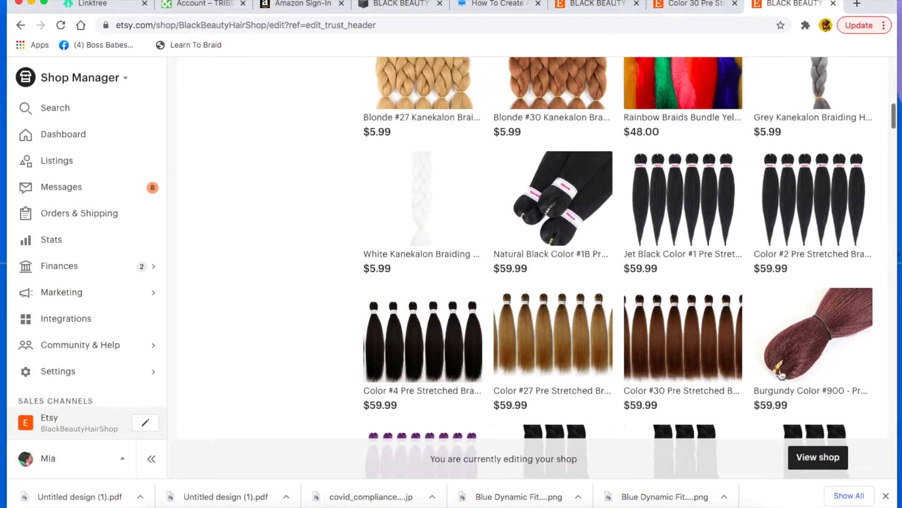
{"action": "left_click", "coordinate": [720, 393]}
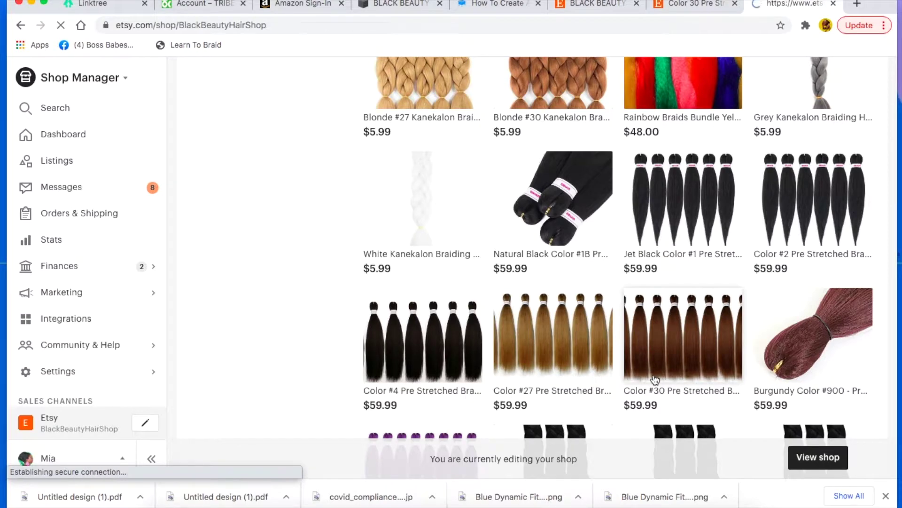
{"action": "scroll", "coordinate": [630, 376], "scroll_direction": "down", "scroll_amount": 7}
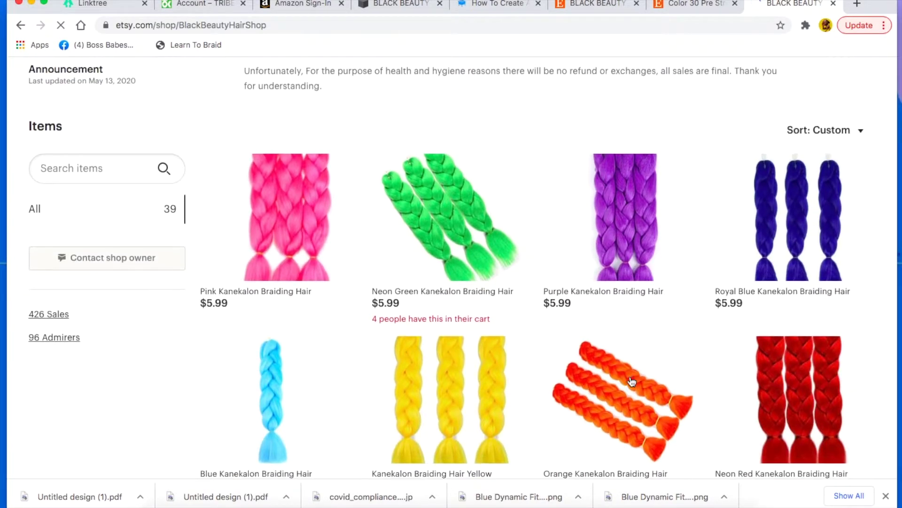
{"action": "scroll", "coordinate": [632, 381], "scroll_direction": "down", "scroll_amount": 8}
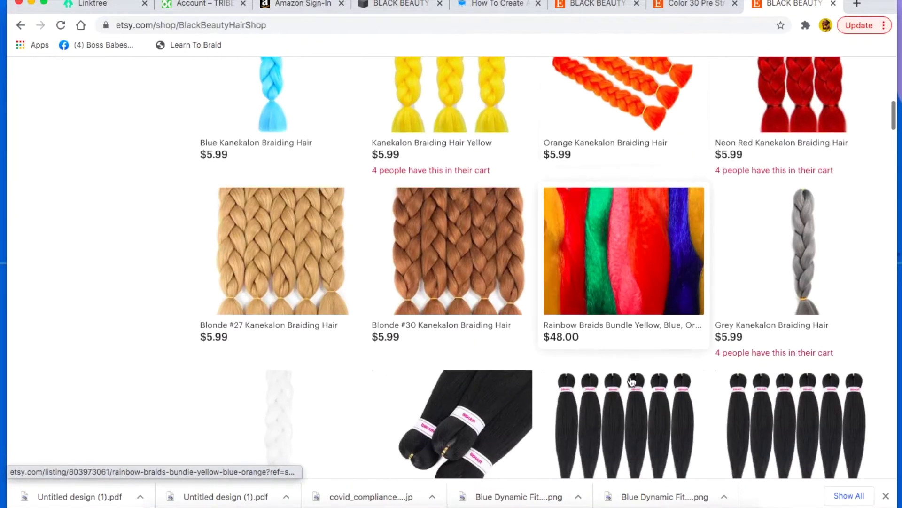
{"action": "scroll", "coordinate": [632, 382], "scroll_direction": "down", "scroll_amount": 17}
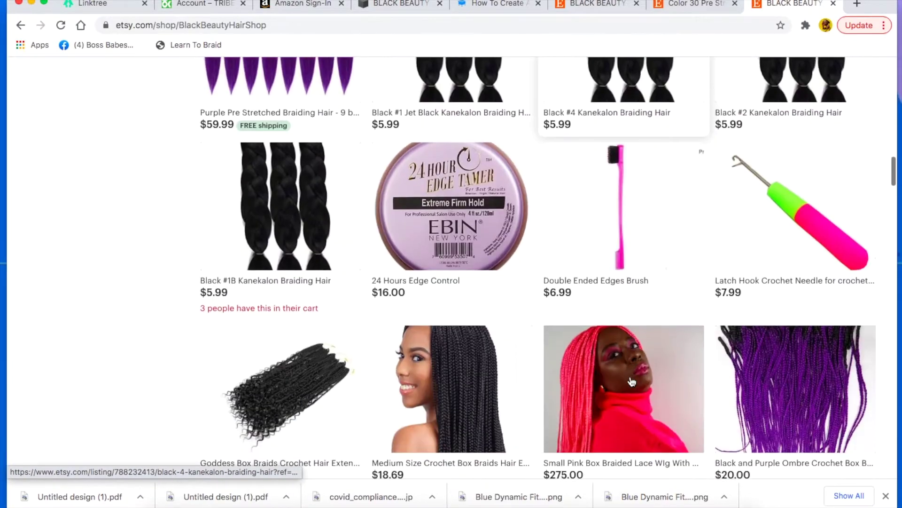
{"action": "scroll", "coordinate": [632, 381], "scroll_direction": "up", "scroll_amount": 6}
{"action": "scroll", "coordinate": [632, 382], "scroll_direction": "up", "scroll_amount": 20}
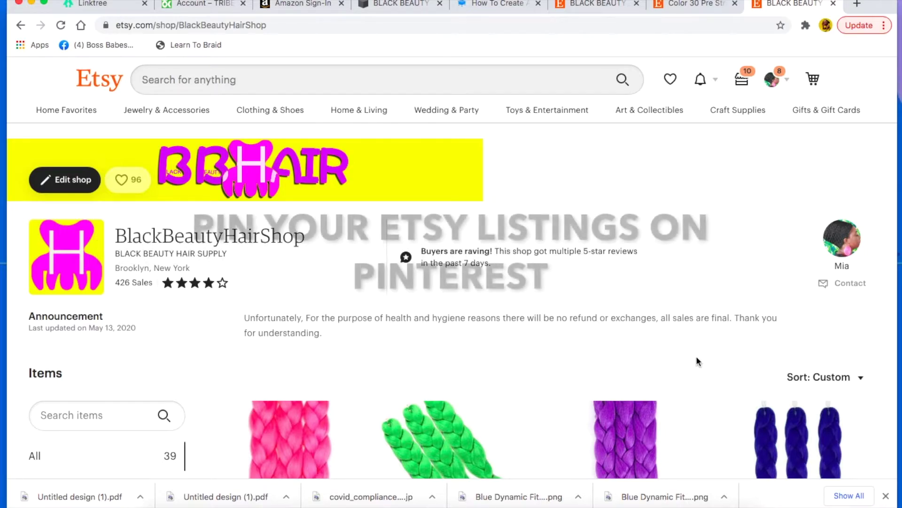
Step: Open the Neon Green Kanekalon Braiding Hair listing and start saving it to Pinterest
{"action": "scroll", "coordinate": [391, 394], "scroll_direction": "down", "scroll_amount": 4}
{"action": "scroll", "coordinate": [390, 394], "scroll_direction": "up", "scroll_amount": 2}
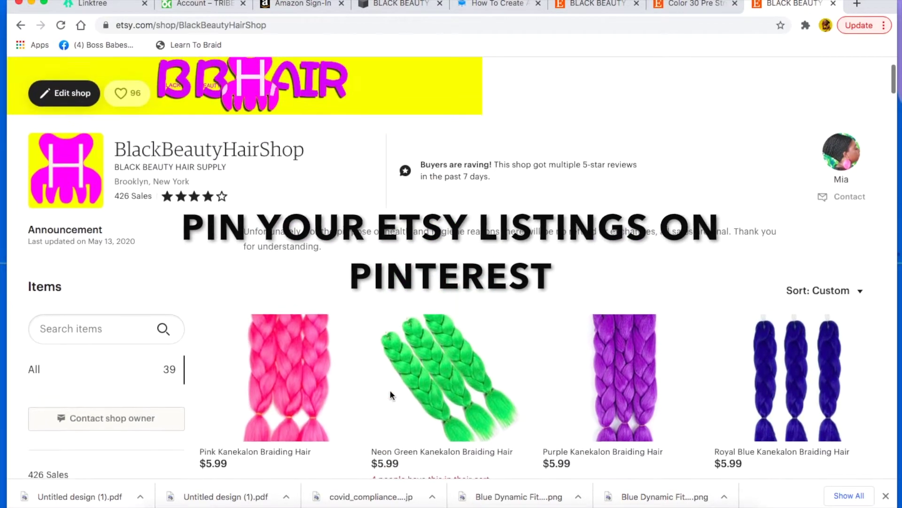
{"action": "scroll", "coordinate": [390, 394], "scroll_direction": "down", "scroll_amount": 2}
{"action": "left_click", "coordinate": [391, 394]}
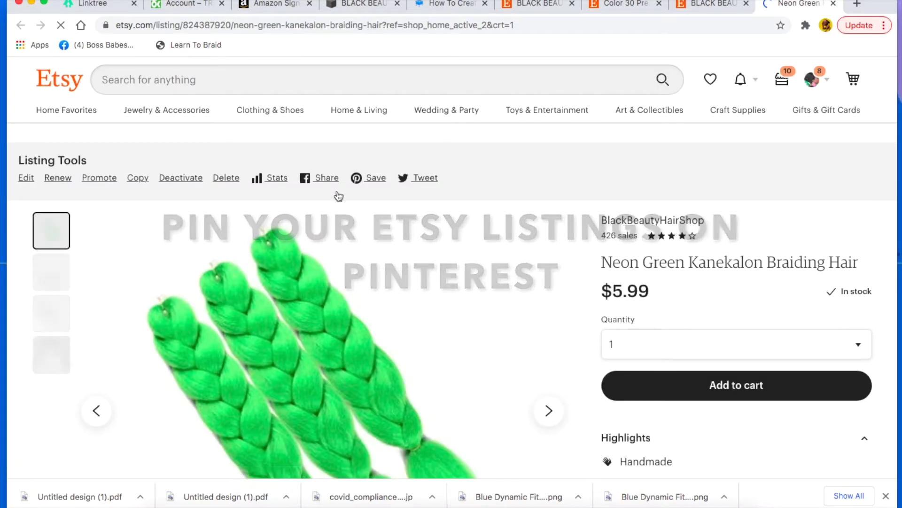
{"action": "left_click", "coordinate": [367, 178]}
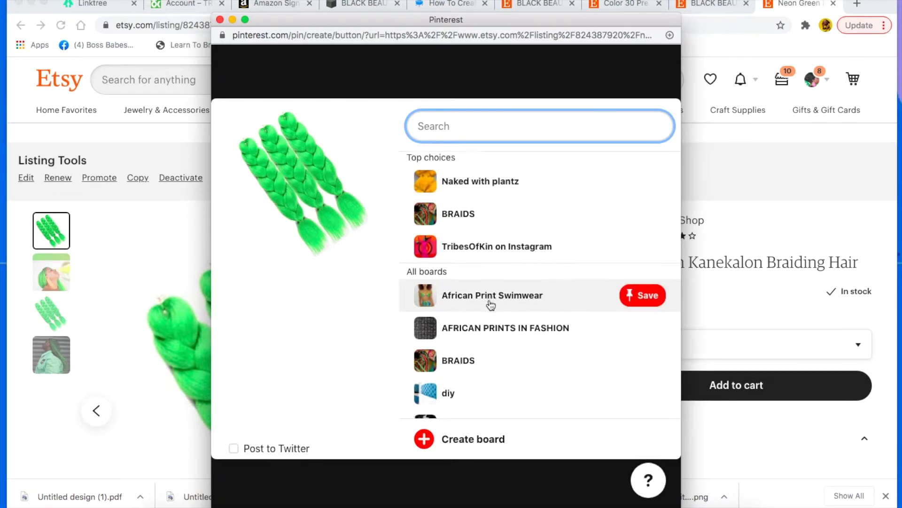
Step: Pin the Neon Green braiding hair listing to the BRAIDS board
{"action": "scroll", "coordinate": [490, 306], "scroll_direction": "down", "scroll_amount": 3}
{"action": "scroll", "coordinate": [490, 306], "scroll_direction": "up", "scroll_amount": 3}
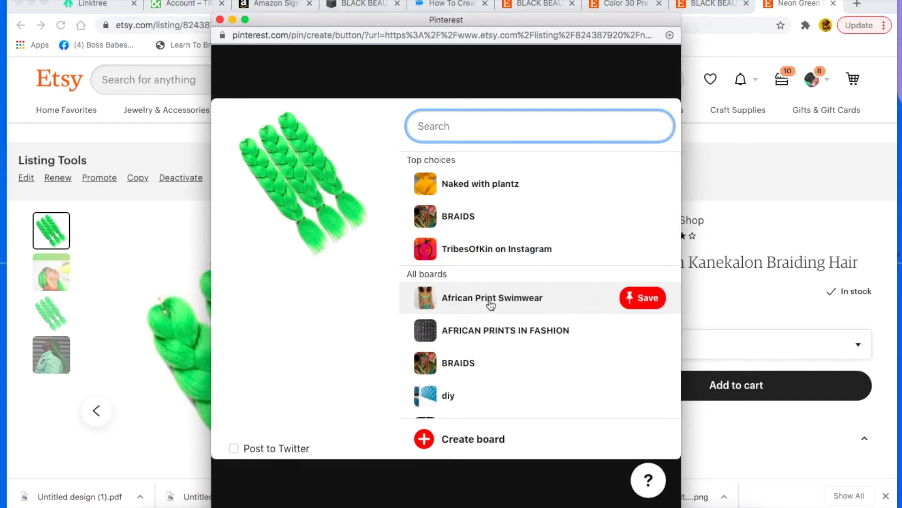
{"action": "scroll", "coordinate": [490, 305], "scroll_direction": "down", "scroll_amount": 3}
{"action": "scroll", "coordinate": [488, 303], "scroll_direction": "up", "scroll_amount": 3}
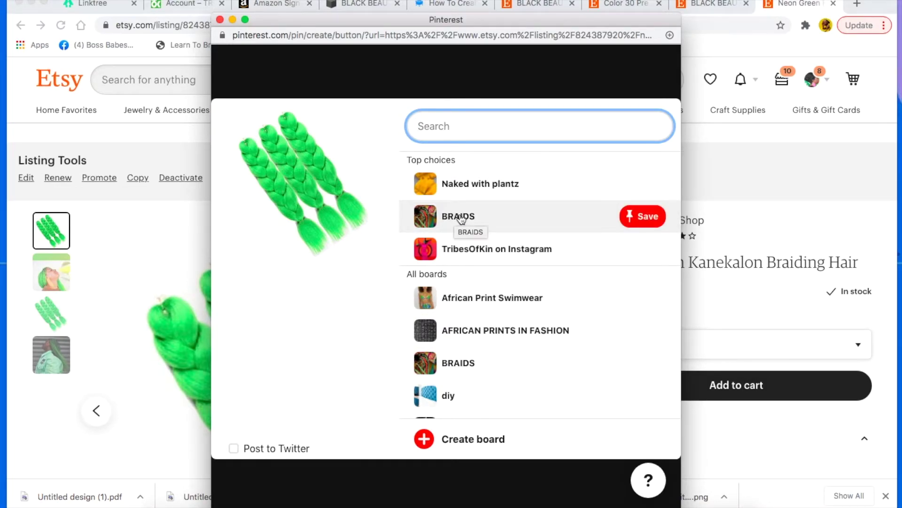
{"action": "left_click", "coordinate": [452, 219]}
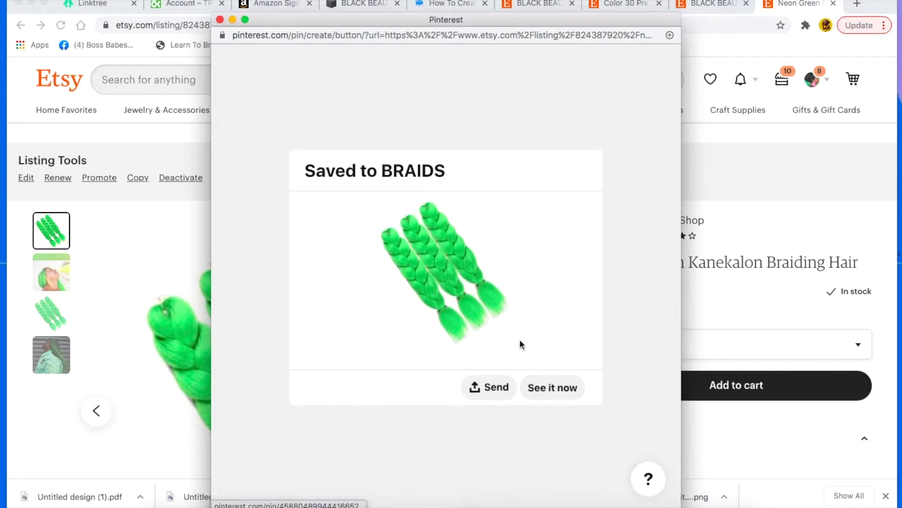
Step: Close the Pinterest window, then bring up the Twitter share window and dismiss it without tweeting
{"action": "left_click", "coordinate": [220, 20]}
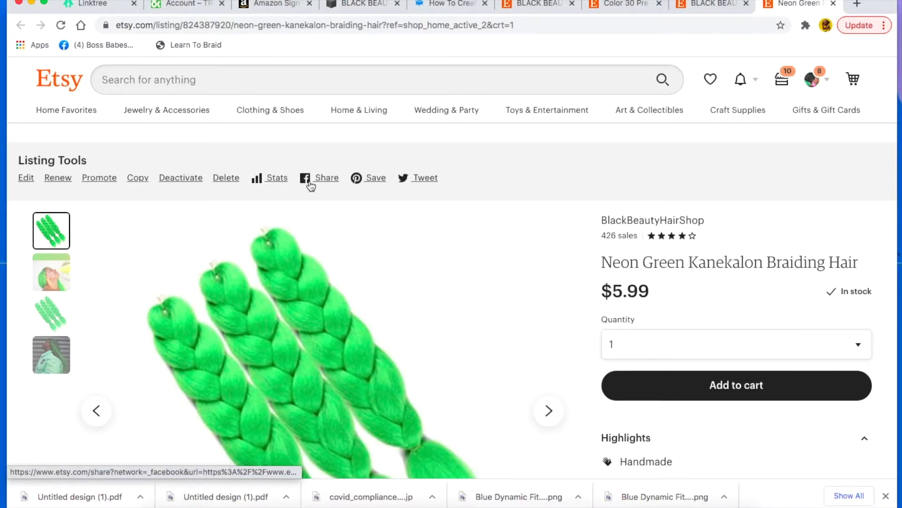
{"action": "left_click", "coordinate": [426, 178]}
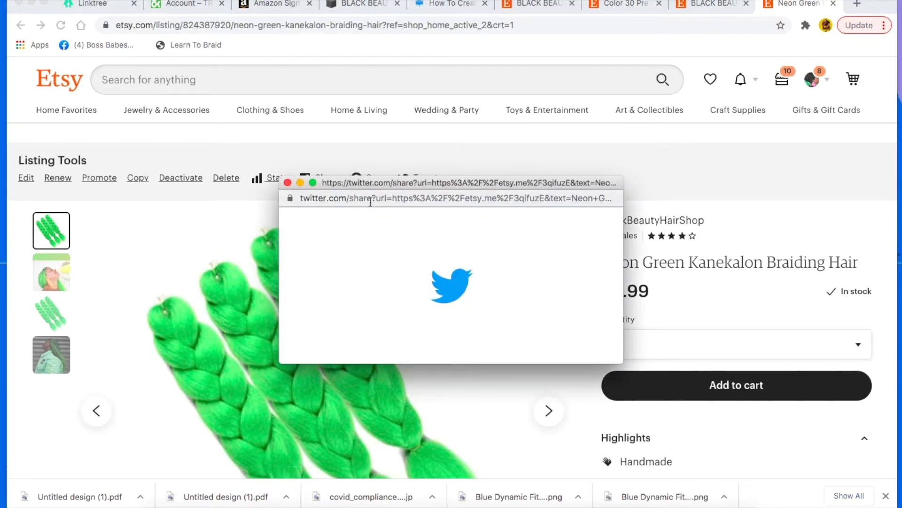
{"action": "left_click", "coordinate": [288, 182]}
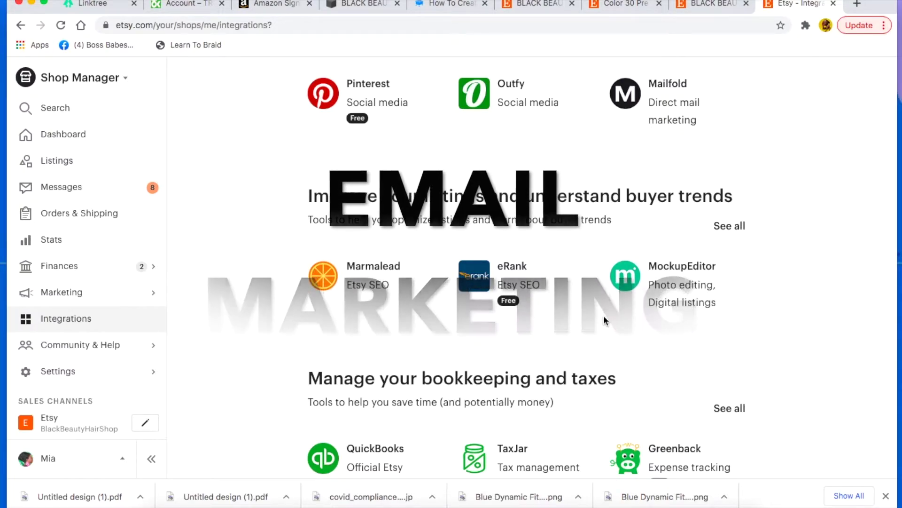
Step: Browse the Discover integrations list, then check Manage, which shows no connected integrations
{"action": "scroll", "coordinate": [604, 318], "scroll_direction": "down", "scroll_amount": 4}
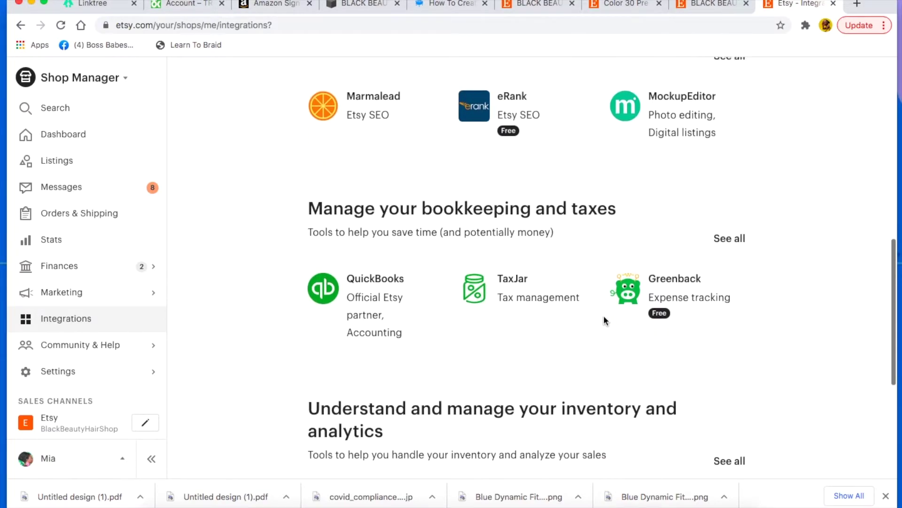
{"action": "scroll", "coordinate": [604, 320], "scroll_direction": "up", "scroll_amount": 4}
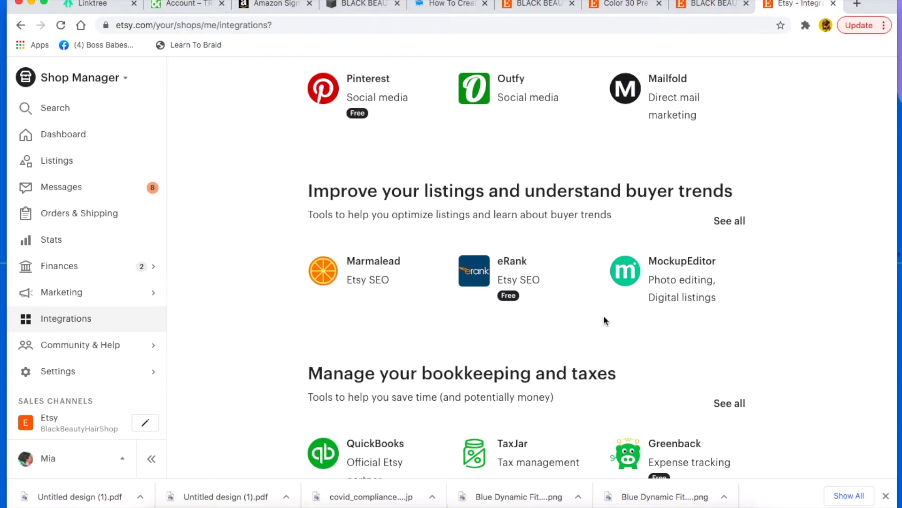
{"action": "scroll", "coordinate": [605, 320], "scroll_direction": "down", "scroll_amount": 3}
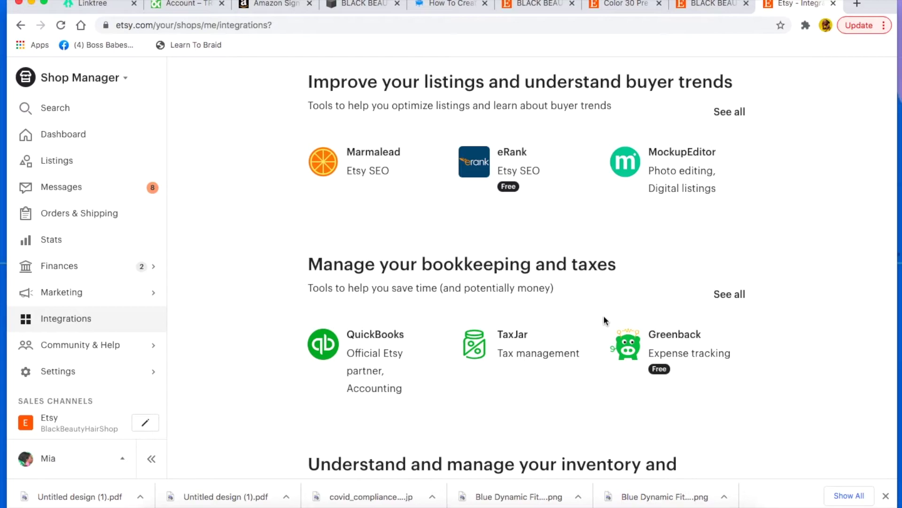
{"action": "scroll", "coordinate": [604, 316], "scroll_direction": "down", "scroll_amount": 4}
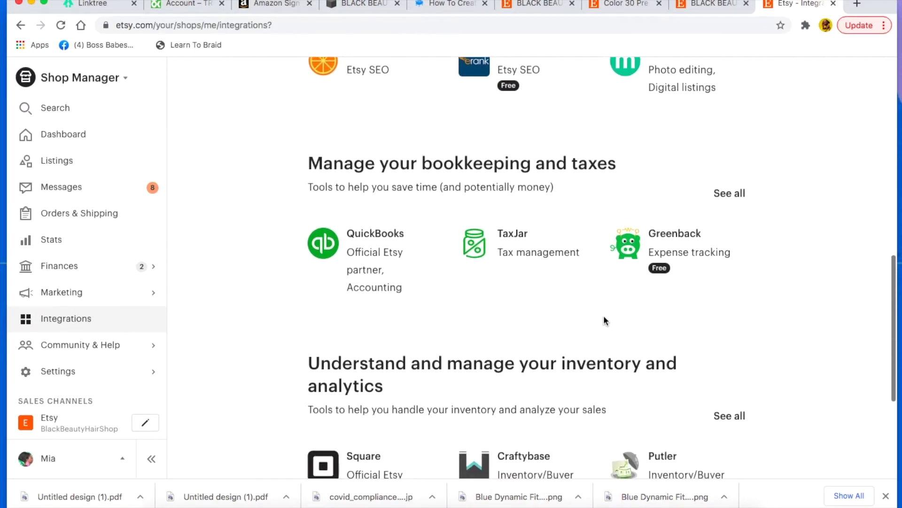
{"action": "scroll", "coordinate": [604, 317], "scroll_direction": "down", "scroll_amount": 4}
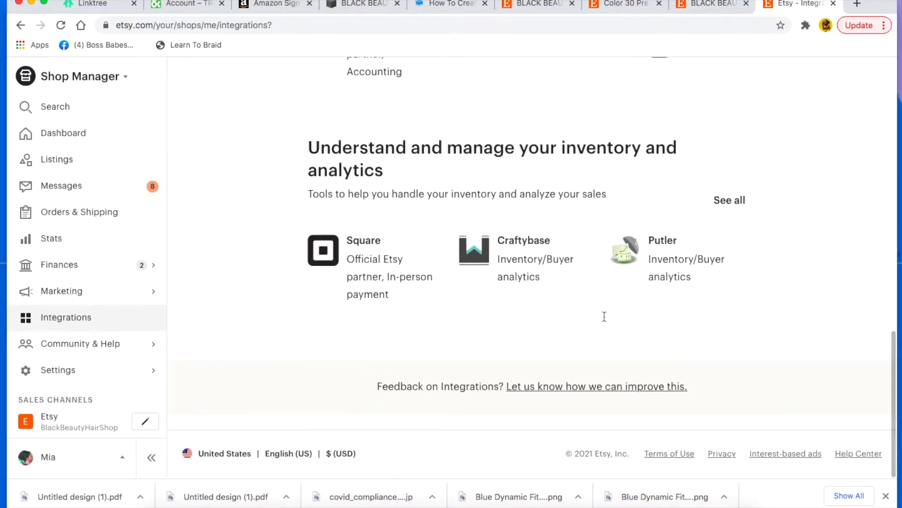
{"action": "scroll", "coordinate": [604, 318], "scroll_direction": "up", "scroll_amount": 5}
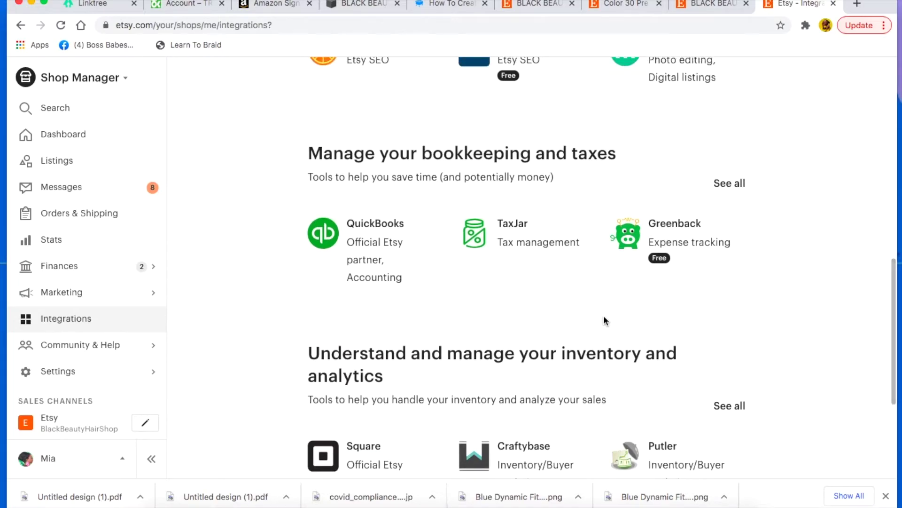
{"action": "scroll", "coordinate": [604, 318], "scroll_direction": "up", "scroll_amount": 4}
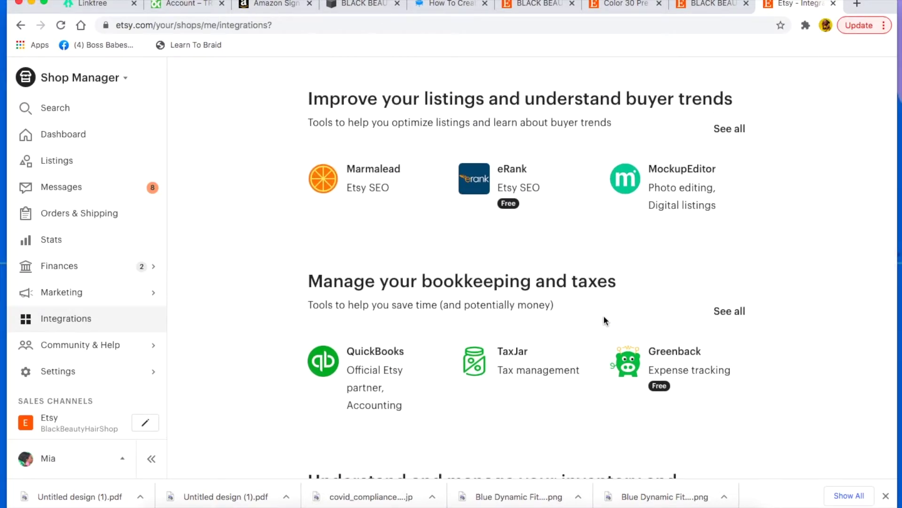
{"action": "scroll", "coordinate": [604, 316], "scroll_direction": "up", "scroll_amount": 4}
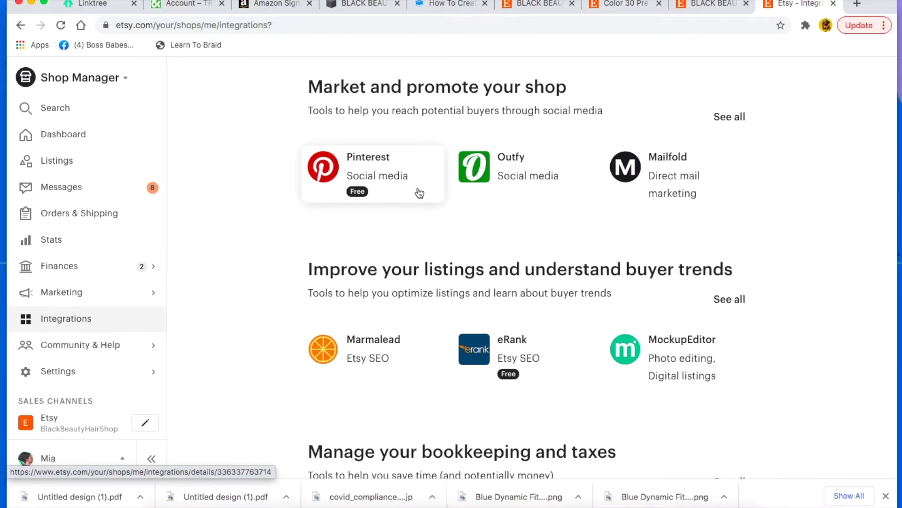
{"action": "scroll", "coordinate": [404, 190], "scroll_direction": "up", "scroll_amount": 3}
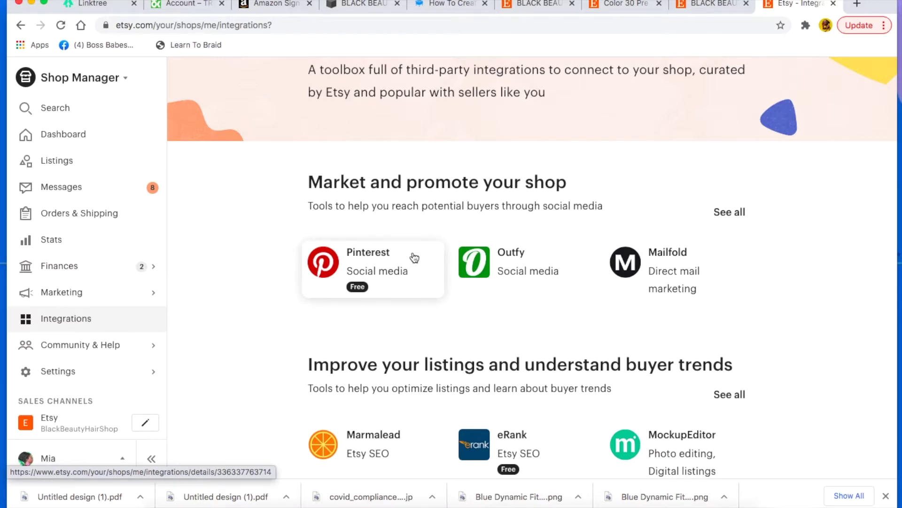
{"action": "scroll", "coordinate": [414, 257], "scroll_direction": "down", "scroll_amount": 3}
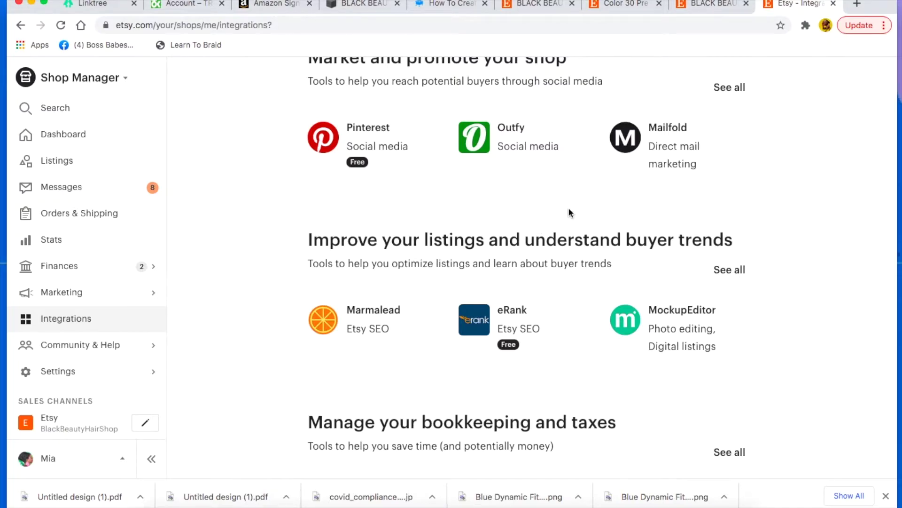
{"action": "scroll", "coordinate": [568, 206], "scroll_direction": "up", "scroll_amount": 2}
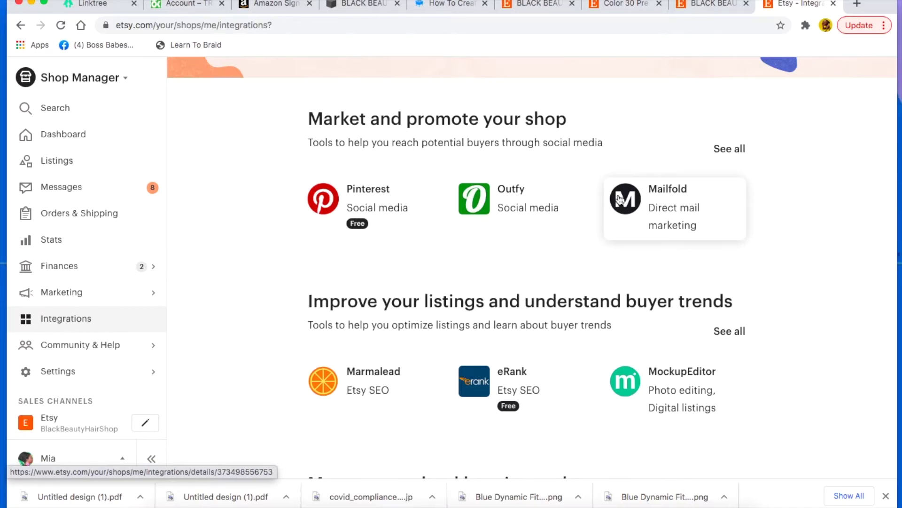
{"action": "scroll", "coordinate": [470, 235], "scroll_direction": "up", "scroll_amount": 3}
{"action": "left_click", "coordinate": [250, 113]}
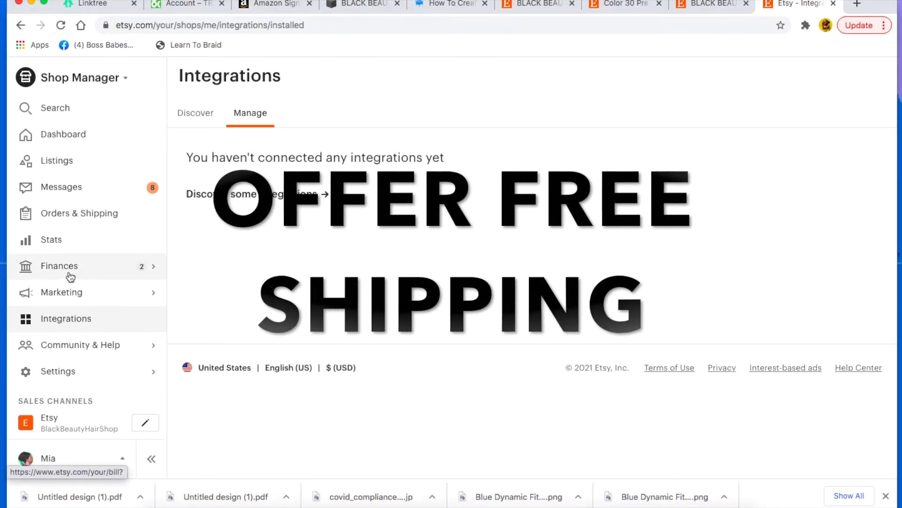
{"action": "scroll", "coordinate": [84, 364], "scroll_direction": "down", "scroll_amount": 3}
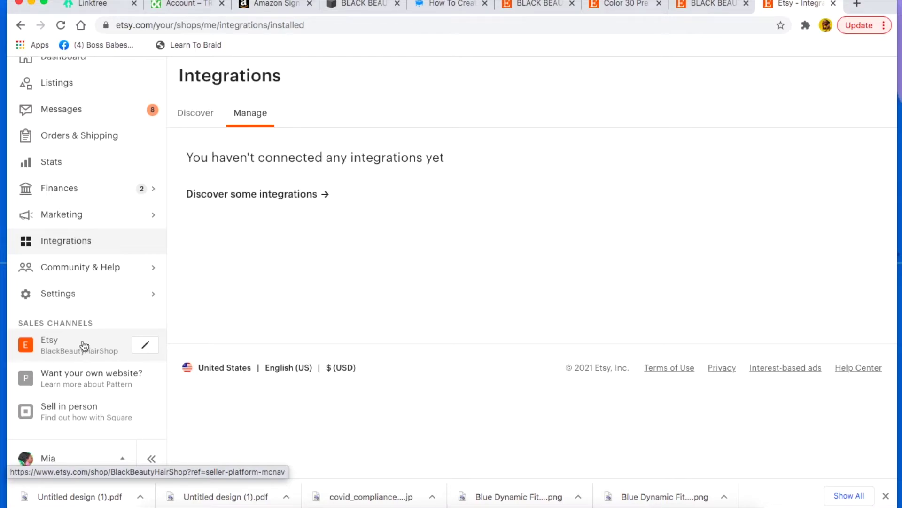
{"action": "scroll", "coordinate": [85, 347], "scroll_direction": "up", "scroll_amount": 2}
{"action": "scroll", "coordinate": [85, 346], "scroll_direction": "down", "scroll_amount": 2}
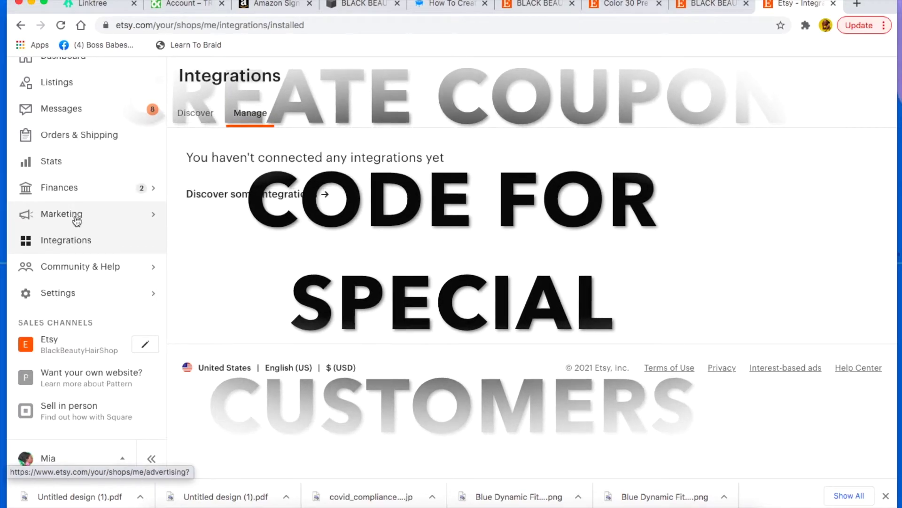
{"action": "scroll", "coordinate": [66, 218], "scroll_direction": "up", "scroll_amount": 3}
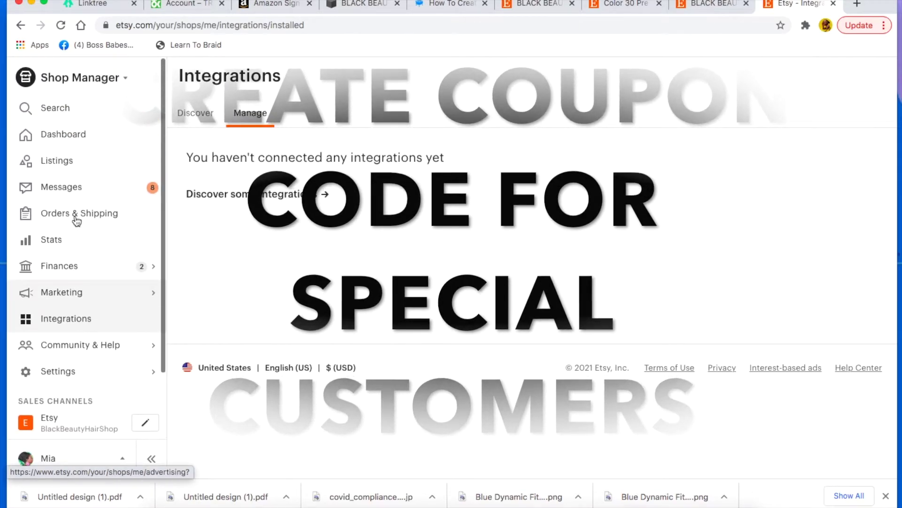
Step: Go to Marketing > Sales and coupons
{"action": "left_click", "coordinate": [58, 293]}
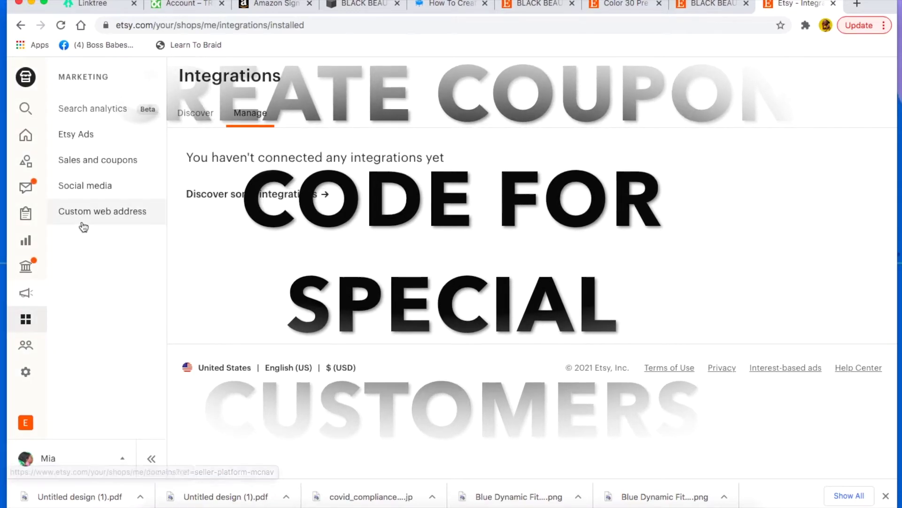
{"action": "left_click", "coordinate": [89, 161]}
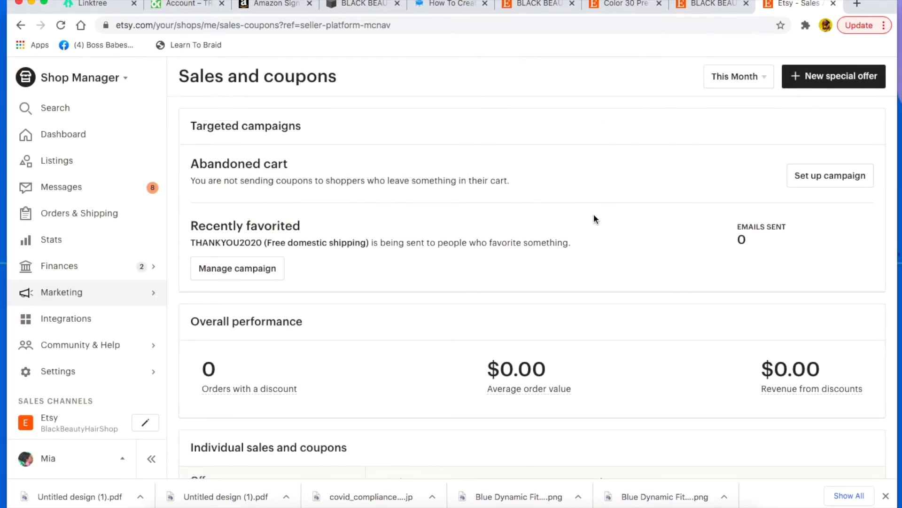
{"action": "scroll", "coordinate": [594, 214], "scroll_direction": "down", "scroll_amount": 3}
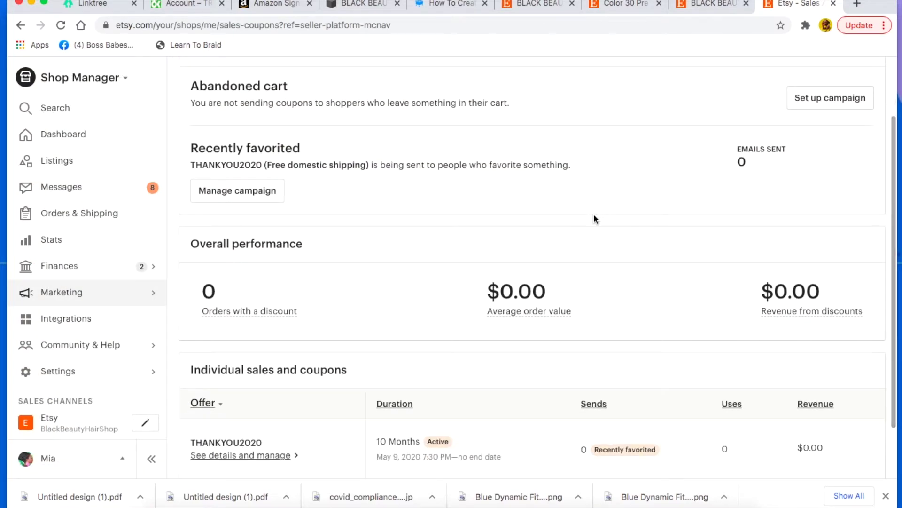
{"action": "scroll", "coordinate": [593, 219], "scroll_direction": "up", "scroll_amount": 3}
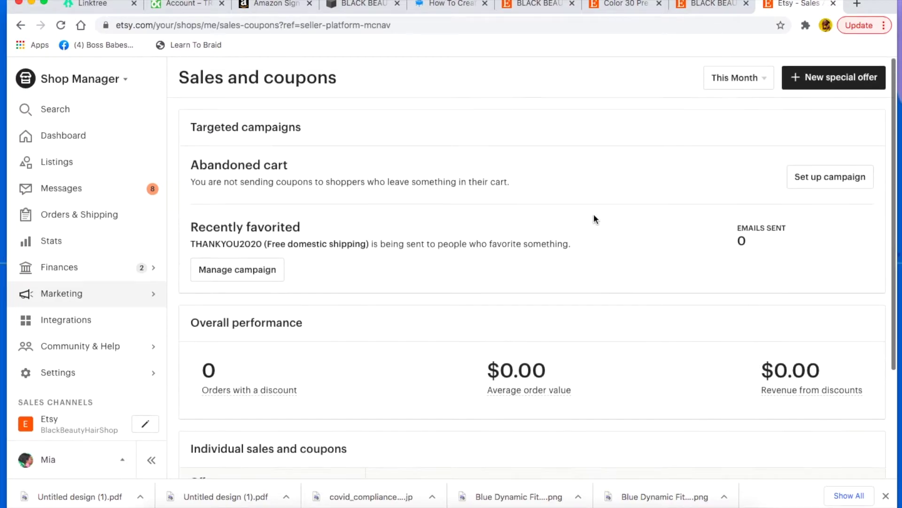
Step: Start a new special offer as a shareable coupon
{"action": "left_click", "coordinate": [828, 86]}
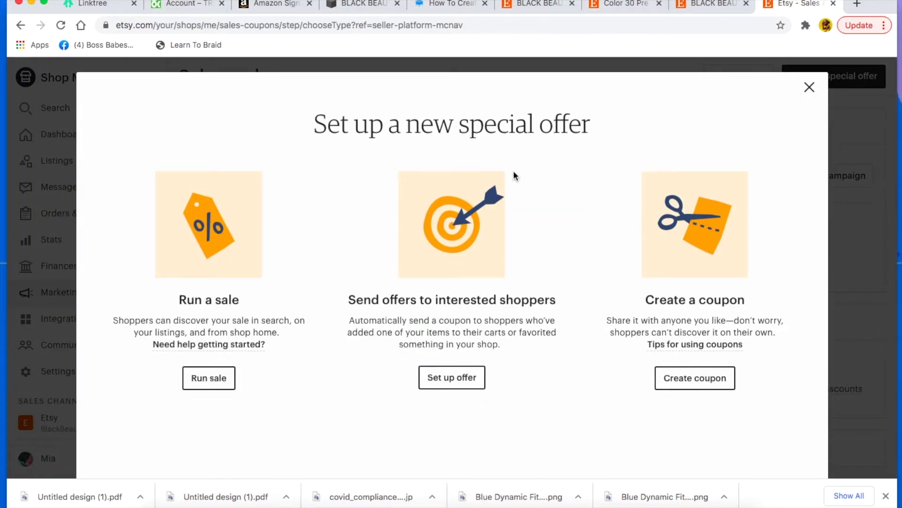
{"action": "mouse_move", "coordinate": [263, 344]}
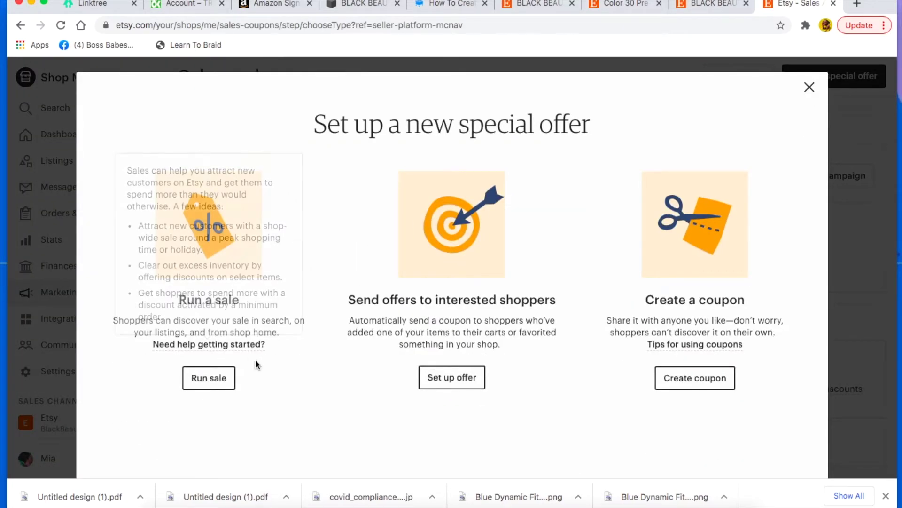
{"action": "left_click", "coordinate": [689, 379]}
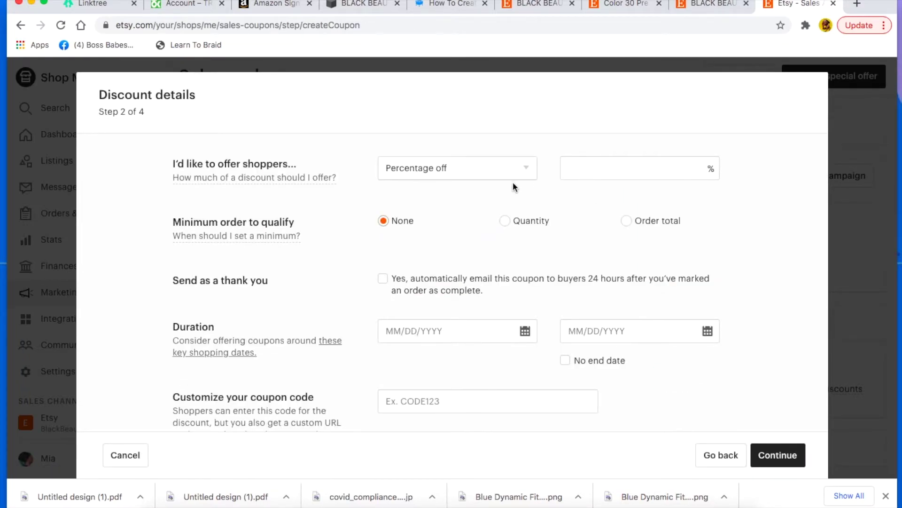
Step: Review the discount type options, keeping Percentage off selected
{"action": "left_click", "coordinate": [503, 174]}
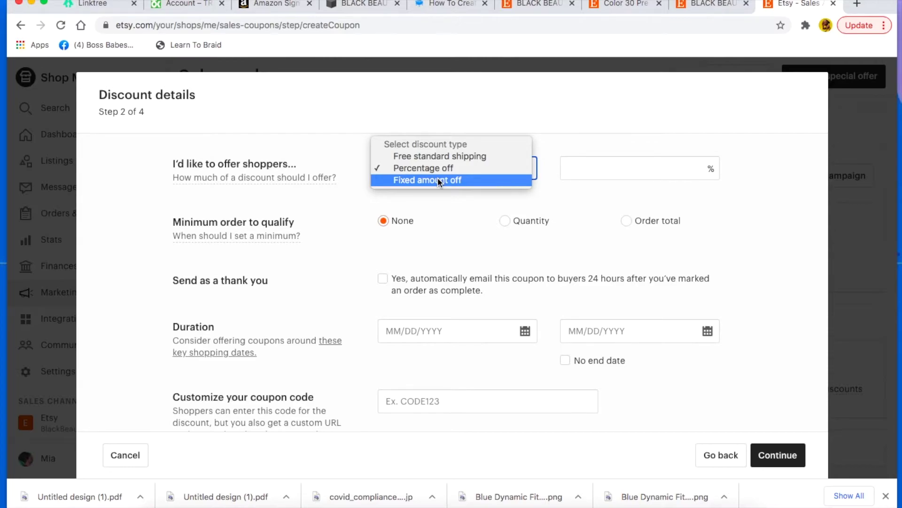
{"action": "left_click", "coordinate": [590, 169]}
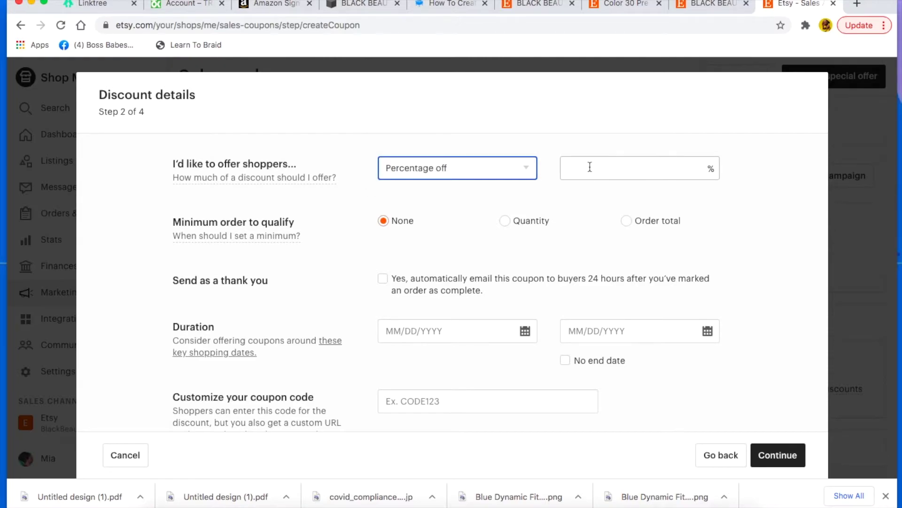
{"action": "scroll", "coordinate": [528, 222], "scroll_direction": "down", "scroll_amount": 2}
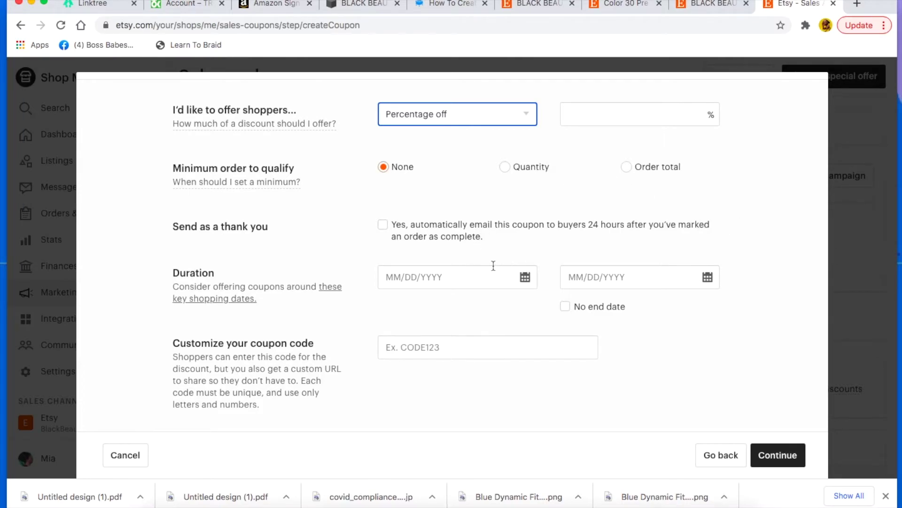
{"action": "scroll", "coordinate": [493, 265], "scroll_direction": "down", "scroll_amount": 3}
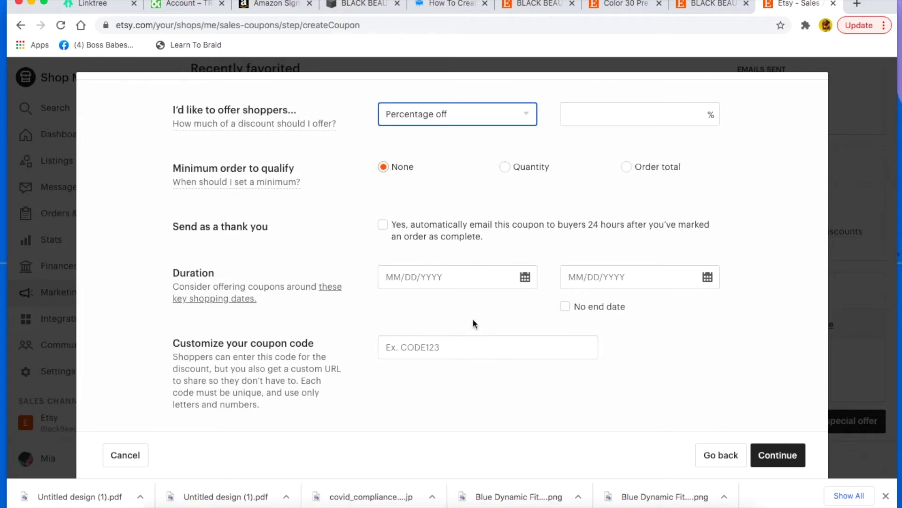
{"action": "left_click", "coordinate": [529, 113]}
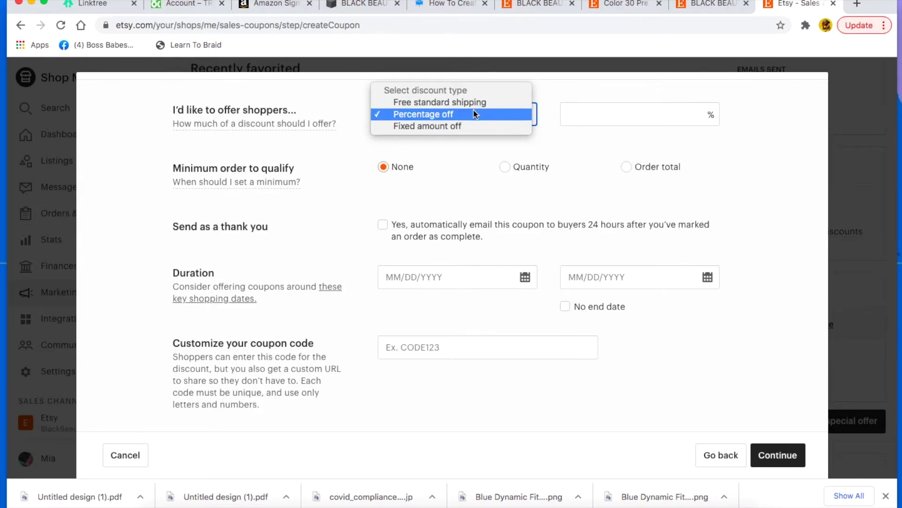
{"action": "left_click", "coordinate": [554, 93]}
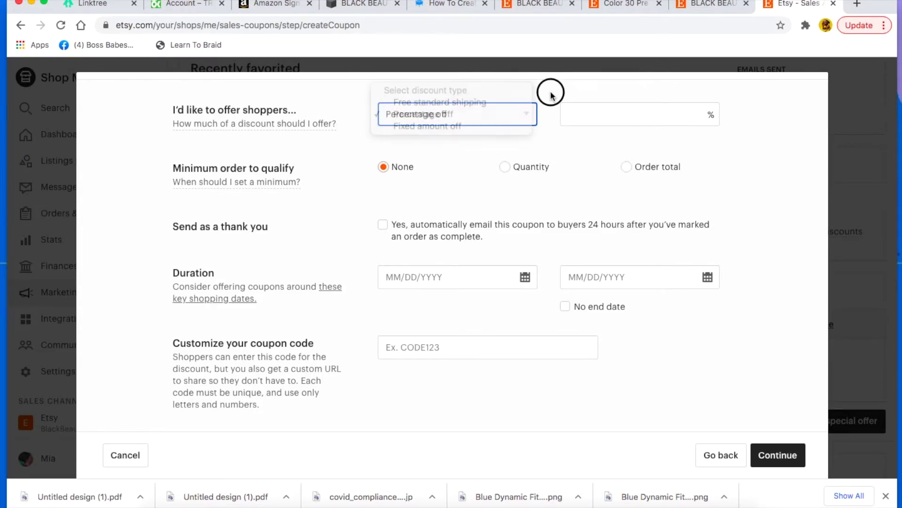
{"action": "left_click", "coordinate": [500, 115]}
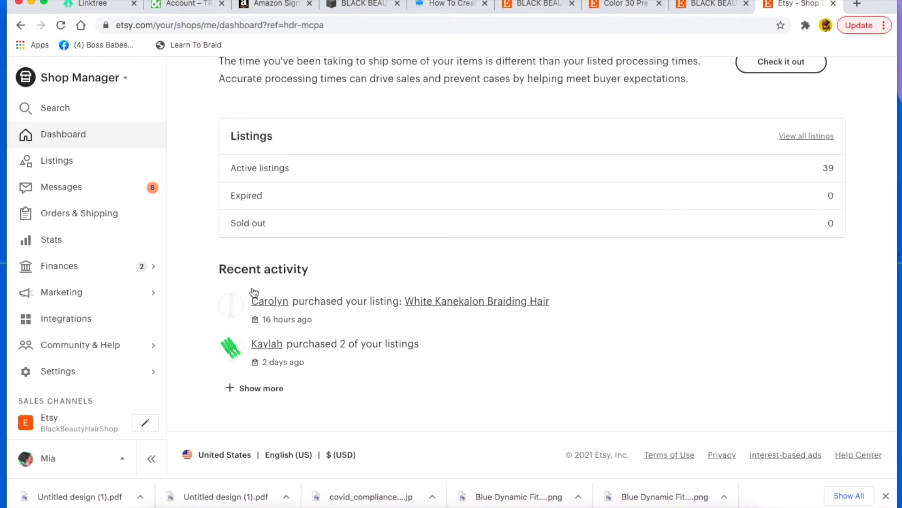
{"action": "left_click", "coordinate": [239, 393]}
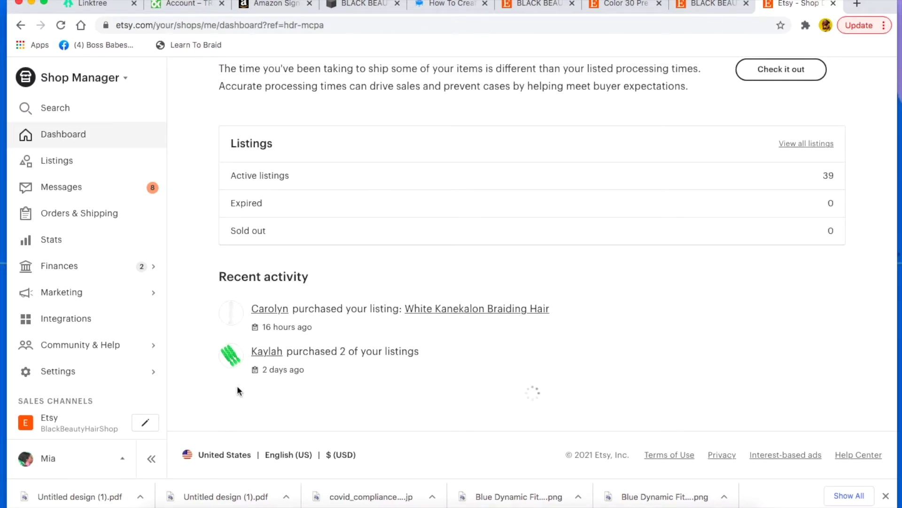
{"action": "scroll", "coordinate": [341, 261], "scroll_direction": "up", "scroll_amount": 9}
{"action": "scroll", "coordinate": [365, 165], "scroll_direction": "down", "scroll_amount": 5}
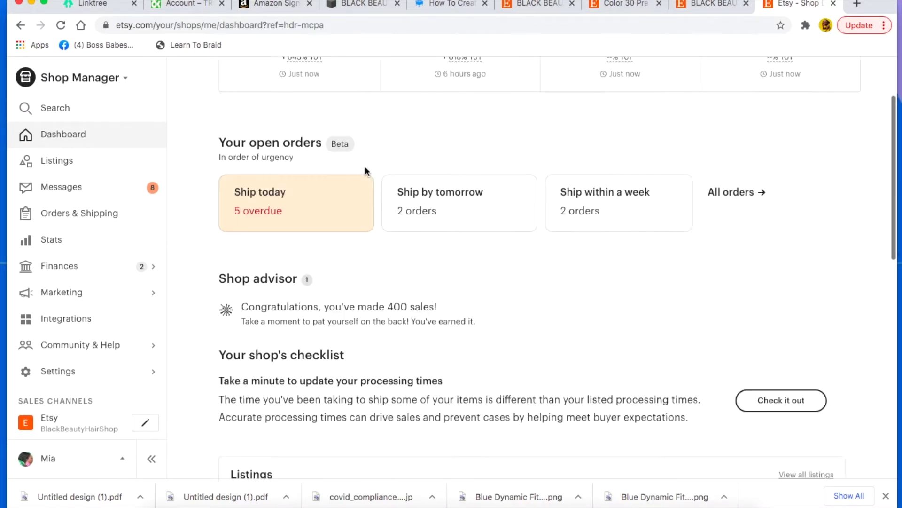
{"action": "scroll", "coordinate": [365, 165], "scroll_direction": "up", "scroll_amount": 5}
{"action": "scroll", "coordinate": [365, 165], "scroll_direction": "down", "scroll_amount": 5}
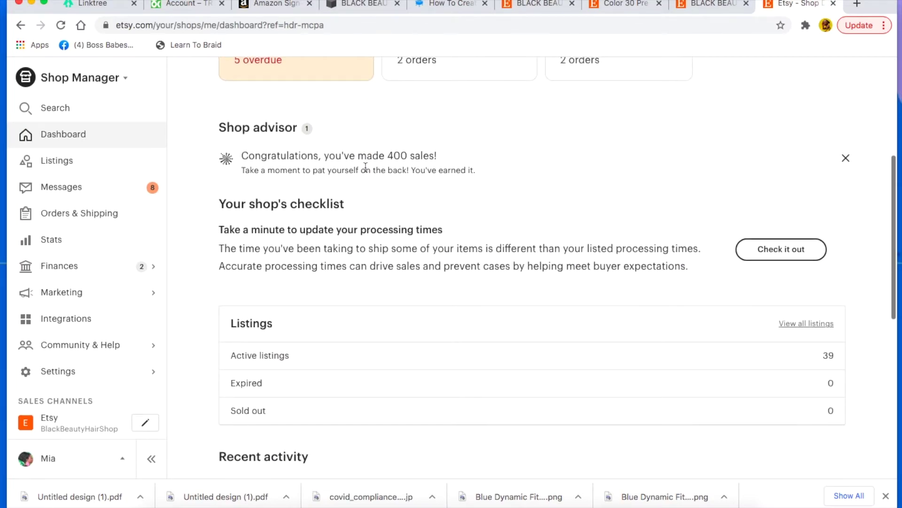
{"action": "scroll", "coordinate": [365, 168], "scroll_direction": "down", "scroll_amount": 5}
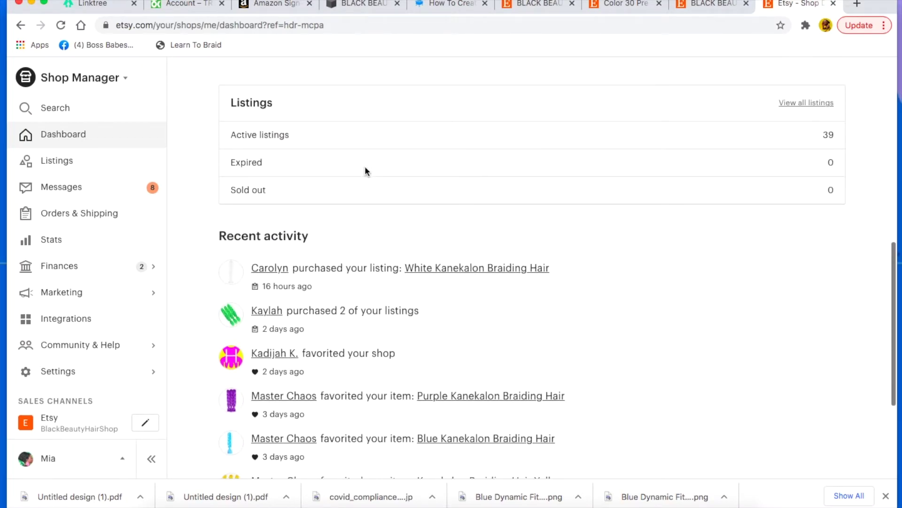
{"action": "scroll", "coordinate": [366, 169], "scroll_direction": "down", "scroll_amount": 4}
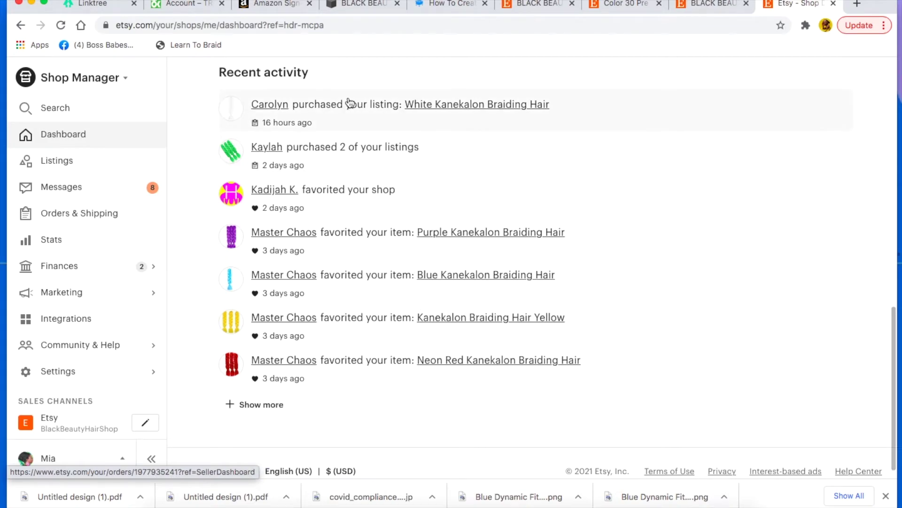
{"action": "scroll", "coordinate": [348, 102], "scroll_direction": "up", "scroll_amount": 10}
{"action": "scroll", "coordinate": [350, 104], "scroll_direction": "up", "scroll_amount": 3}
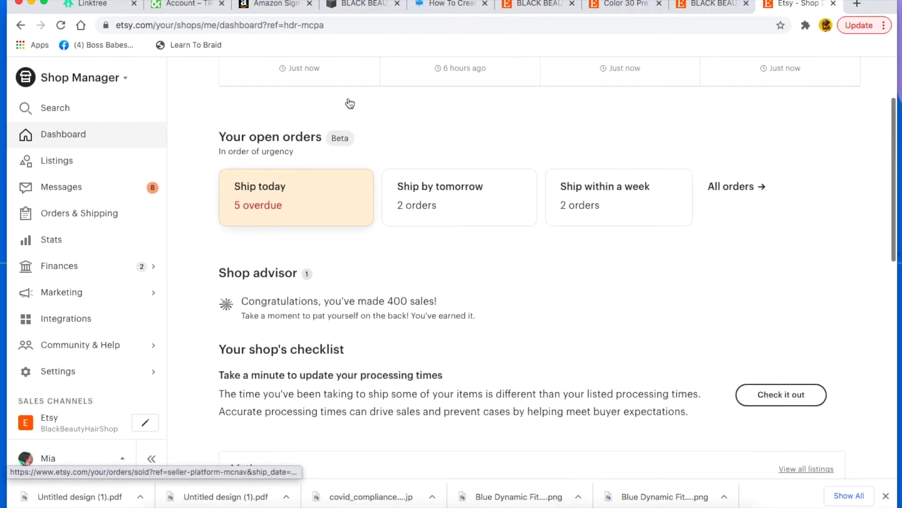
{"action": "scroll", "coordinate": [349, 103], "scroll_direction": "down", "scroll_amount": 2}
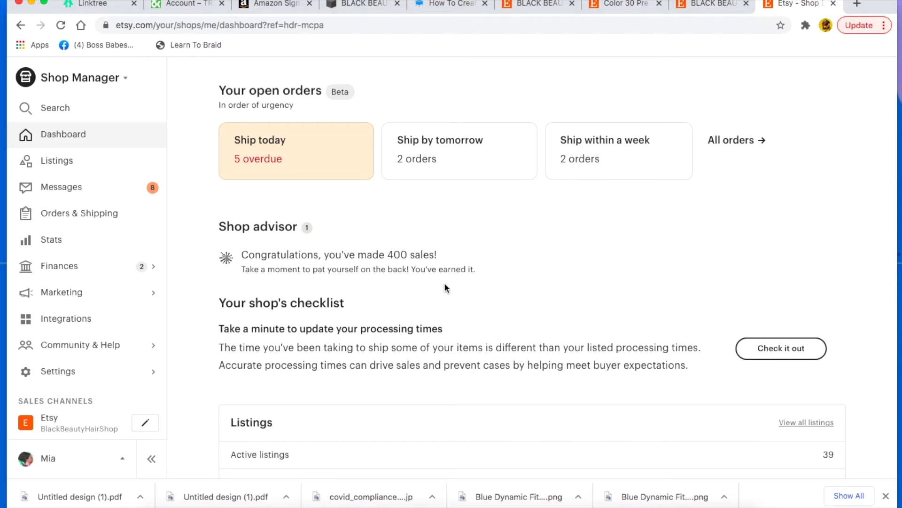
{"action": "scroll", "coordinate": [490, 292], "scroll_direction": "down", "scroll_amount": 2}
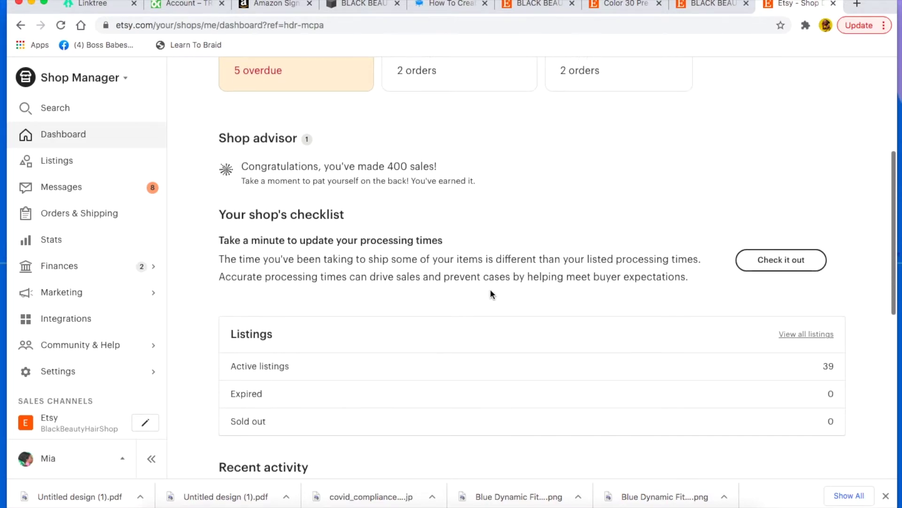
{"action": "scroll", "coordinate": [489, 292], "scroll_direction": "up", "scroll_amount": 2}
{"action": "scroll", "coordinate": [377, 339], "scroll_direction": "down", "scroll_amount": 8}
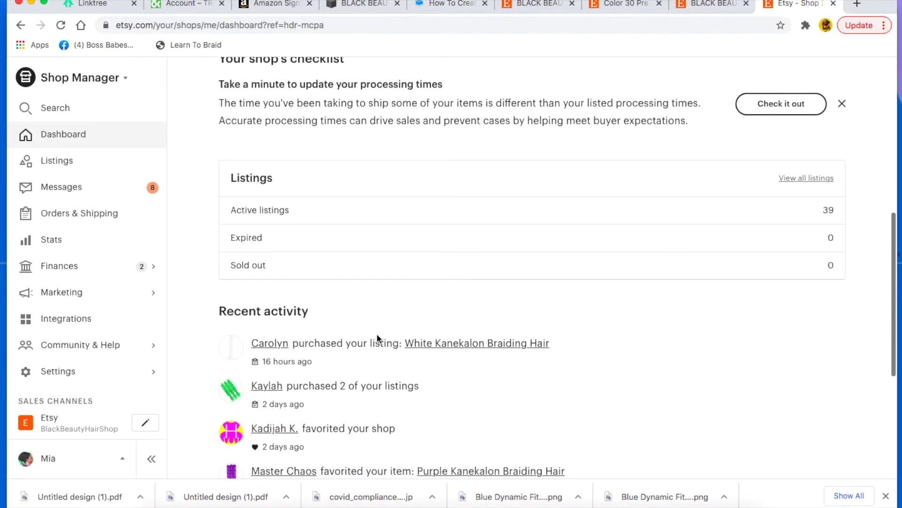
{"action": "scroll", "coordinate": [376, 339], "scroll_direction": "up", "scroll_amount": 3}
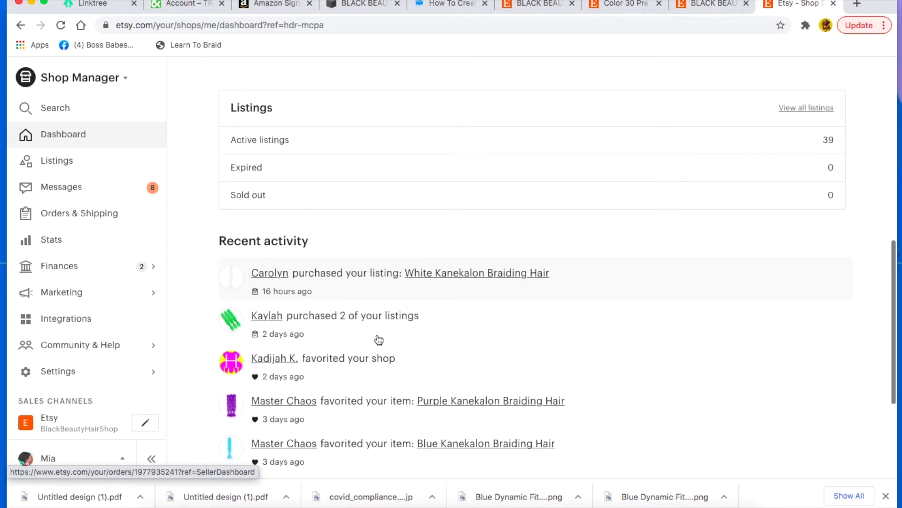
{"action": "scroll", "coordinate": [423, 312], "scroll_direction": "up", "scroll_amount": 5}
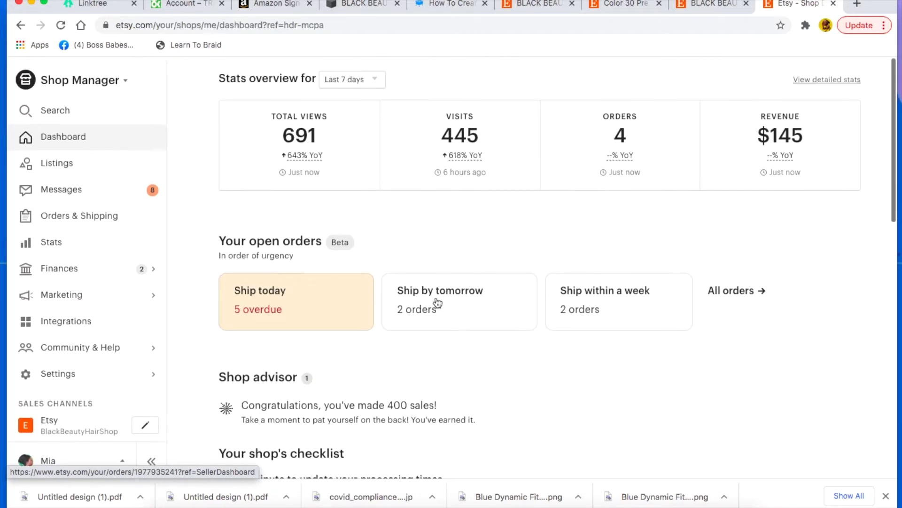
{"action": "scroll", "coordinate": [437, 303], "scroll_direction": "down", "scroll_amount": 6}
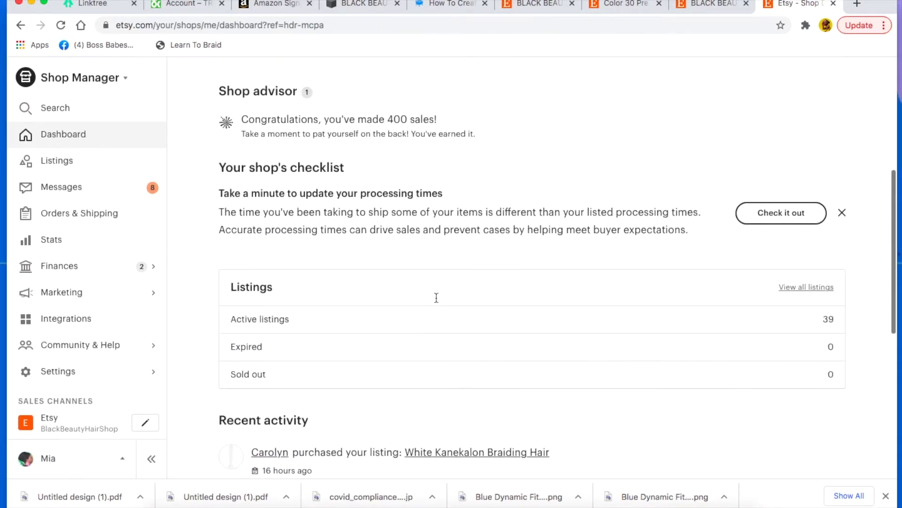
{"action": "scroll", "coordinate": [437, 297], "scroll_direction": "down", "scroll_amount": 1}
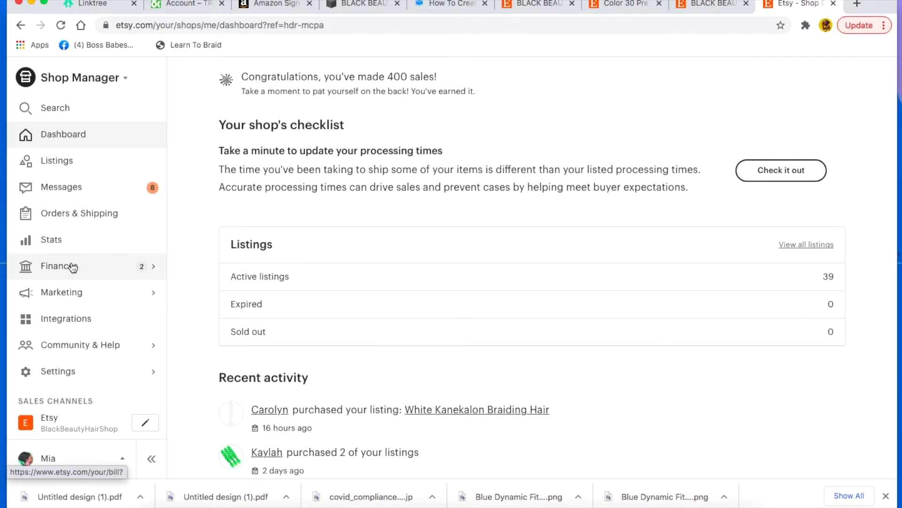
Step: Open Marketing > Sales and coupons and start an Abandoned cart targeted campaign
{"action": "left_click", "coordinate": [71, 292]}
{"action": "left_click", "coordinate": [118, 159]}
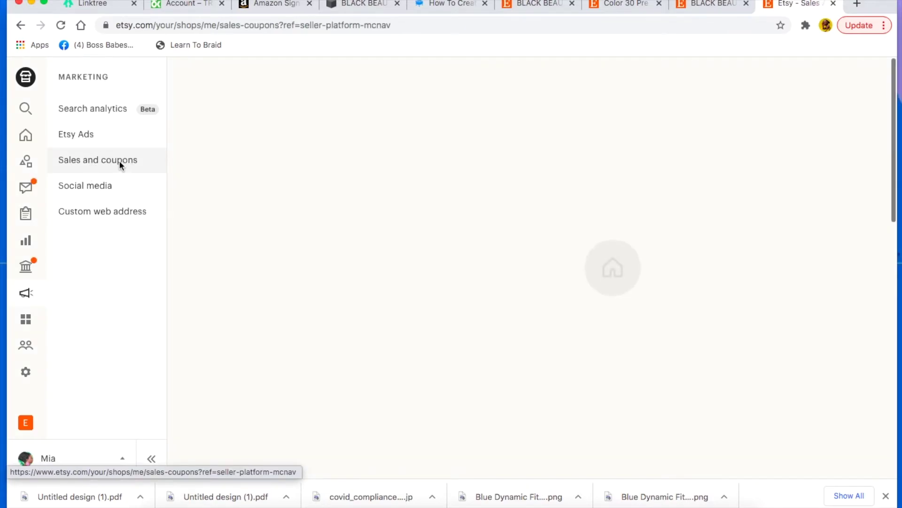
{"action": "scroll", "coordinate": [444, 196], "scroll_direction": "down", "scroll_amount": 1}
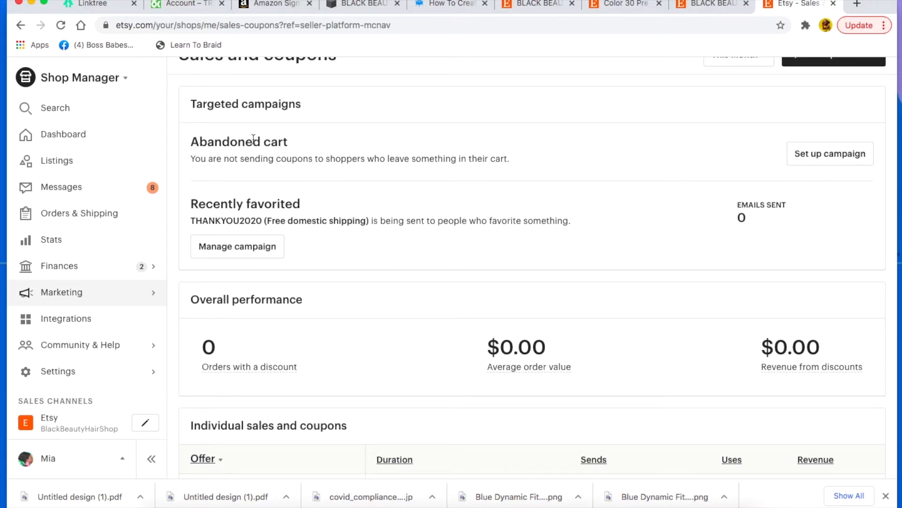
{"action": "scroll", "coordinate": [301, 146], "scroll_direction": "up", "scroll_amount": 1}
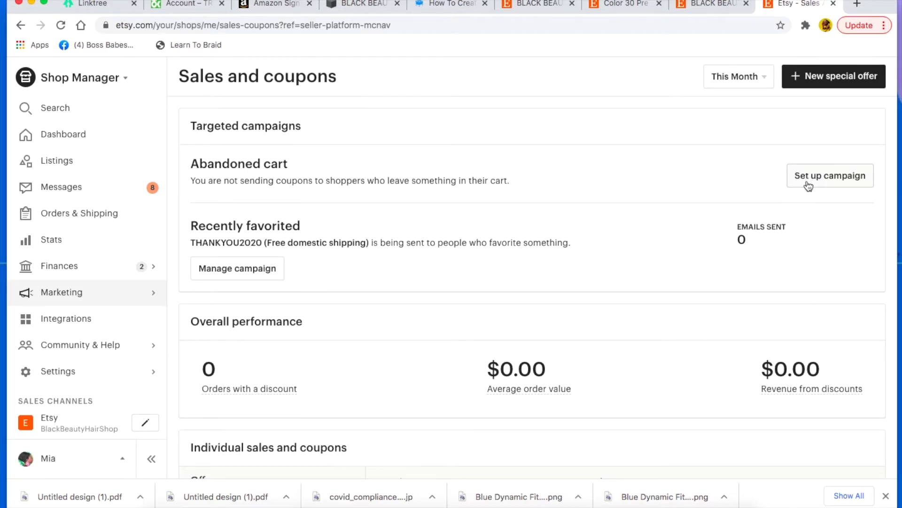
{"action": "left_click", "coordinate": [807, 180]}
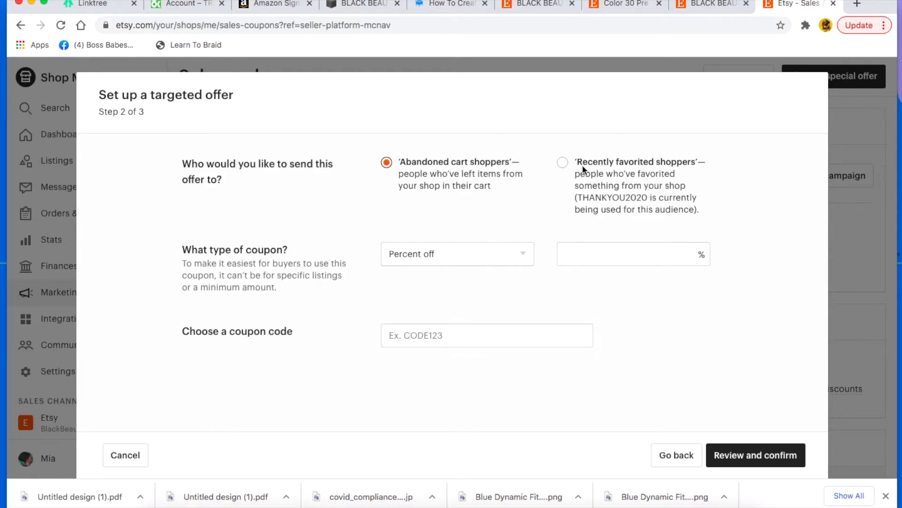
Step: Target the coupon at Recently favorited shoppers
{"action": "left_click", "coordinate": [564, 162]}
{"action": "left_click", "coordinate": [384, 163]}
{"action": "left_click", "coordinate": [563, 163]}
{"action": "left_click", "coordinate": [387, 164]}
{"action": "left_click", "coordinate": [565, 164]}
{"action": "left_click", "coordinate": [386, 163]}
{"action": "left_click", "coordinate": [562, 163]}
Step: Set 10 percent off with coupon code FAVS2021 and proceed to review
{"action": "left_click", "coordinate": [583, 250]}
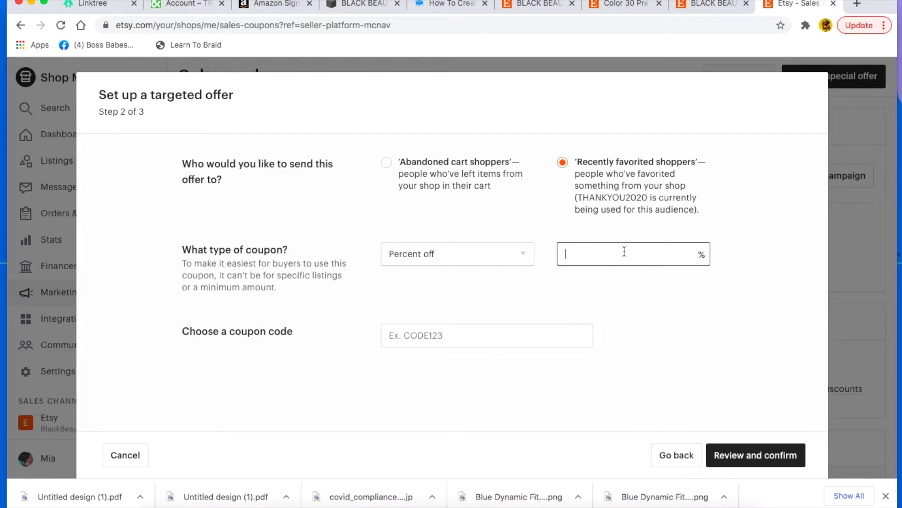
{"action": "type", "text": "10"}
{"action": "scroll", "coordinate": [666, 294], "scroll_direction": "down", "scroll_amount": 2}
{"action": "left_click", "coordinate": [508, 335]}
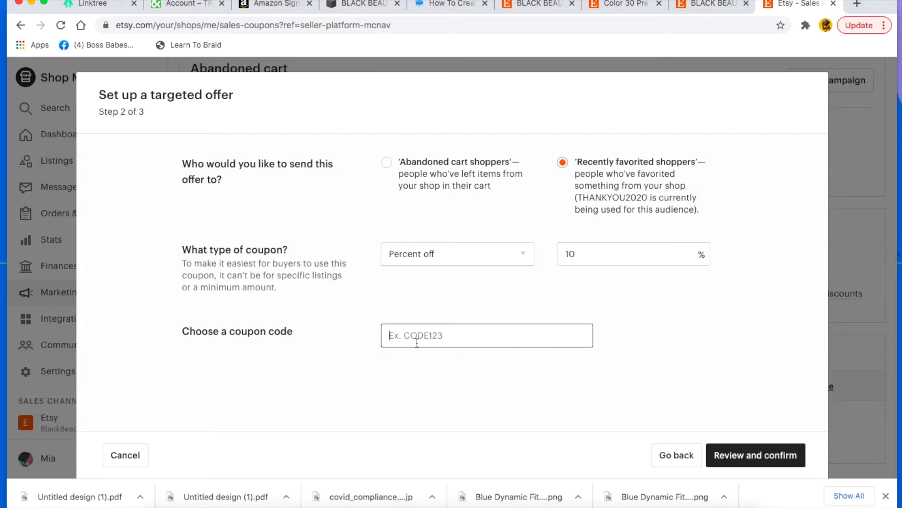
{"action": "type", "text": "FAVS2021"}
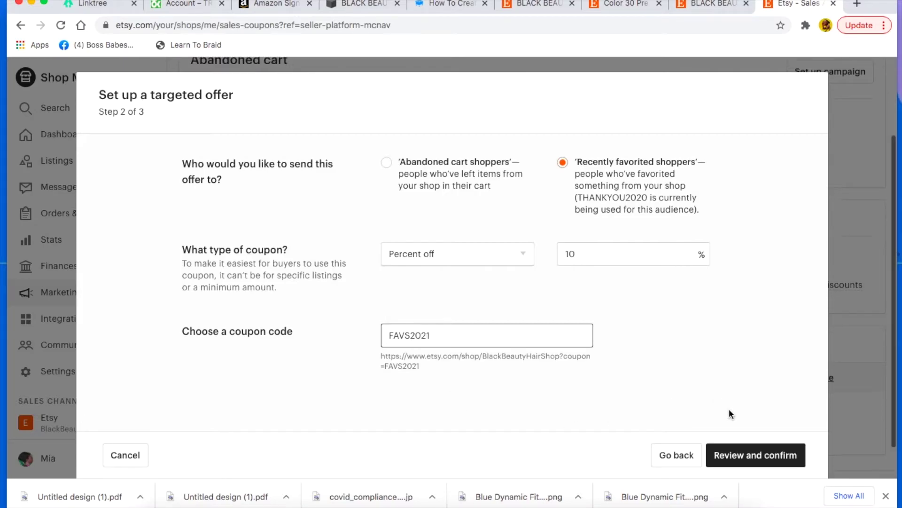
{"action": "scroll", "coordinate": [729, 409], "scroll_direction": "down", "scroll_amount": 1}
{"action": "left_click", "coordinate": [761, 458]}
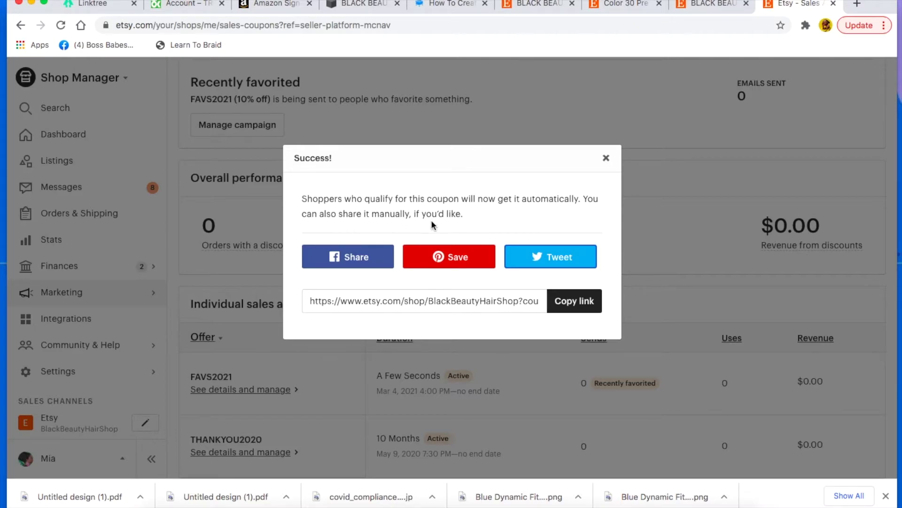
Step: Close the FAVS2021 campaign success notice and view the BlackBeautyHairShop public storefront
{"action": "left_click", "coordinate": [606, 158]}
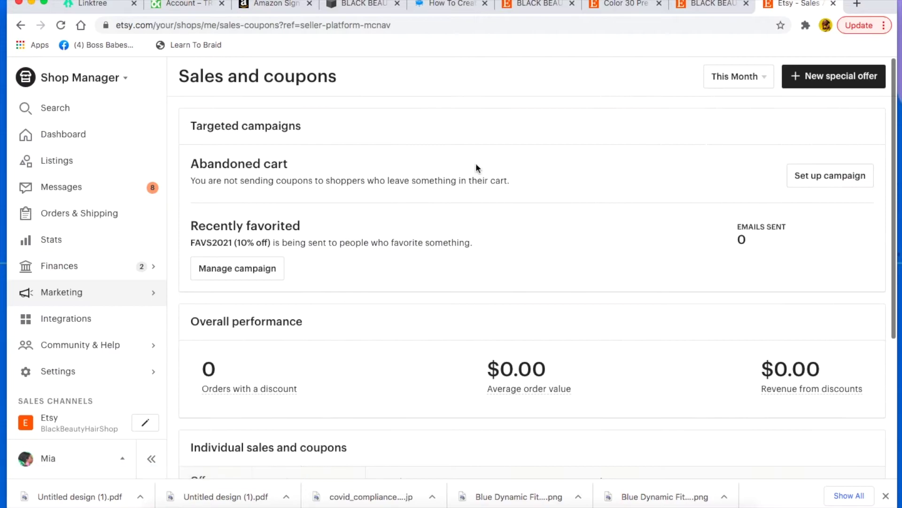
{"action": "left_click", "coordinate": [226, 268]}
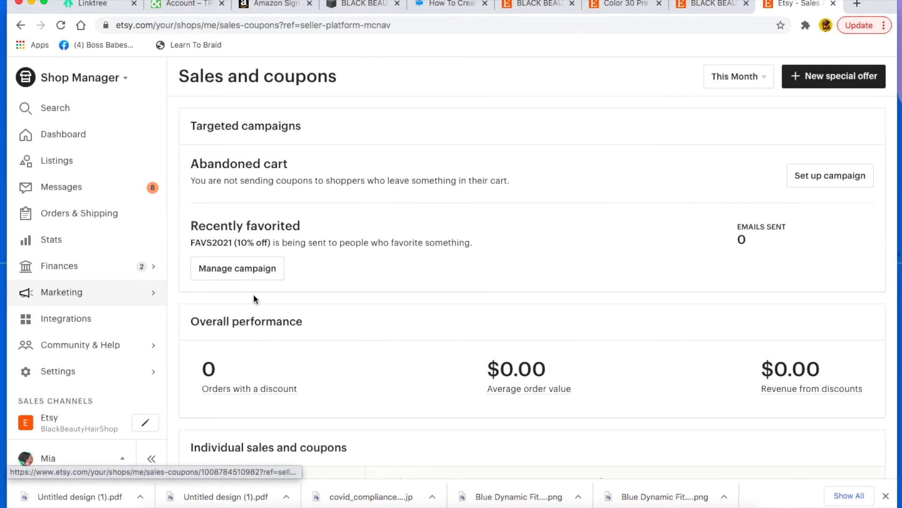
{"action": "left_click", "coordinate": [62, 429]}
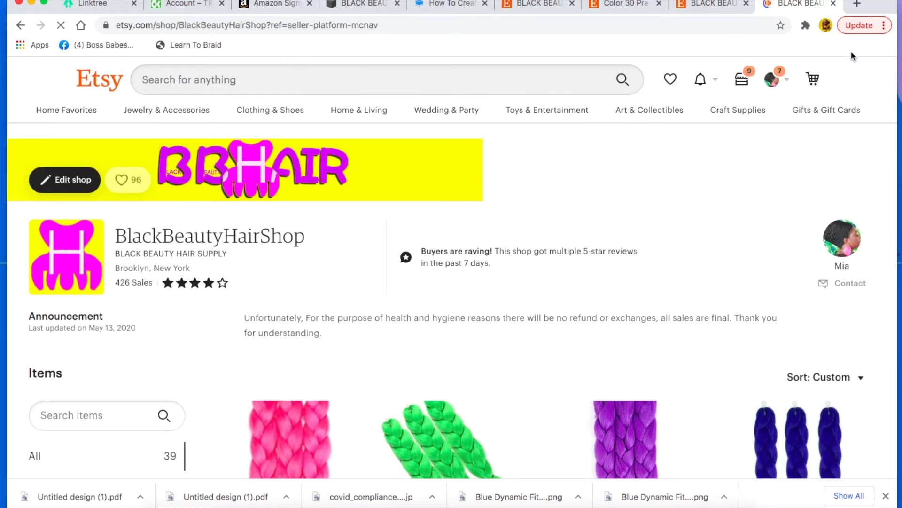
Step: Leave the storefront for Shop Manager and open the Messages inbox
{"action": "left_click", "coordinate": [786, 84]}
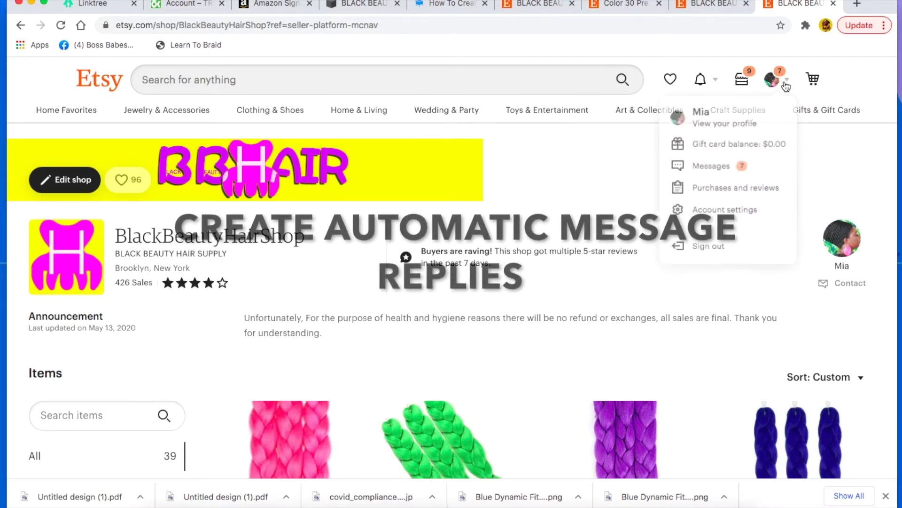
{"action": "left_click", "coordinate": [742, 85]}
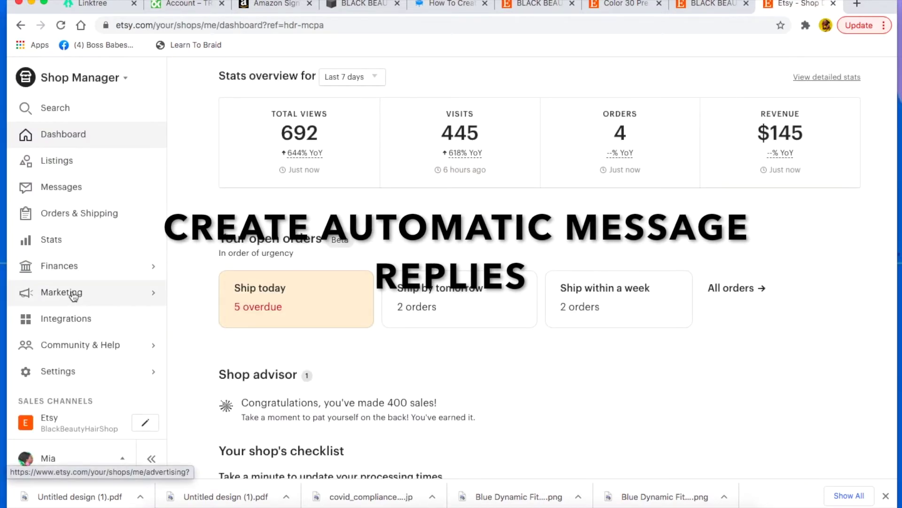
{"action": "left_click", "coordinate": [64, 190]}
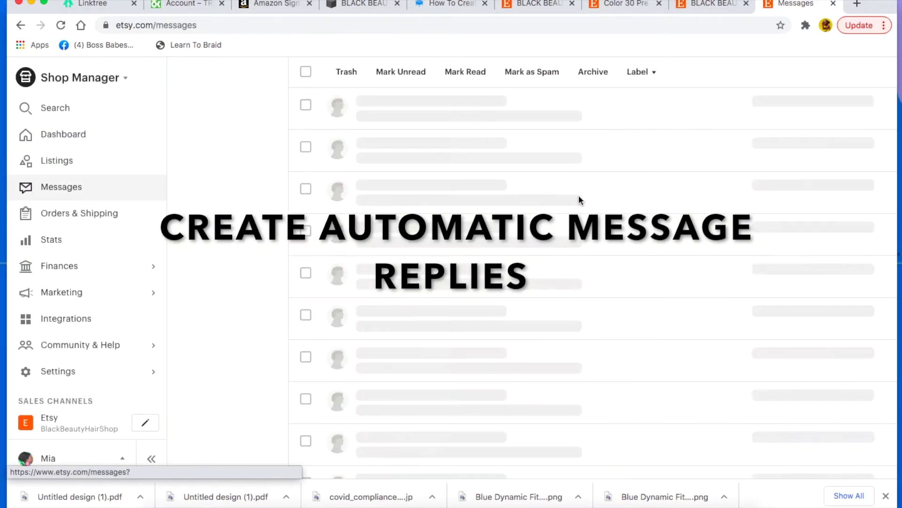
Step: Create a new message label named LATE REPLY and start a new message
{"action": "left_click", "coordinate": [651, 118]}
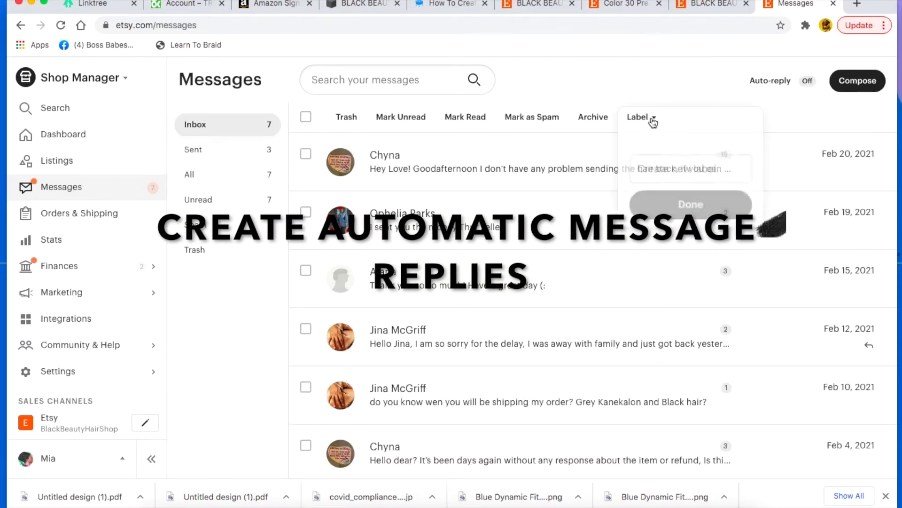
{"action": "left_click", "coordinate": [672, 177]}
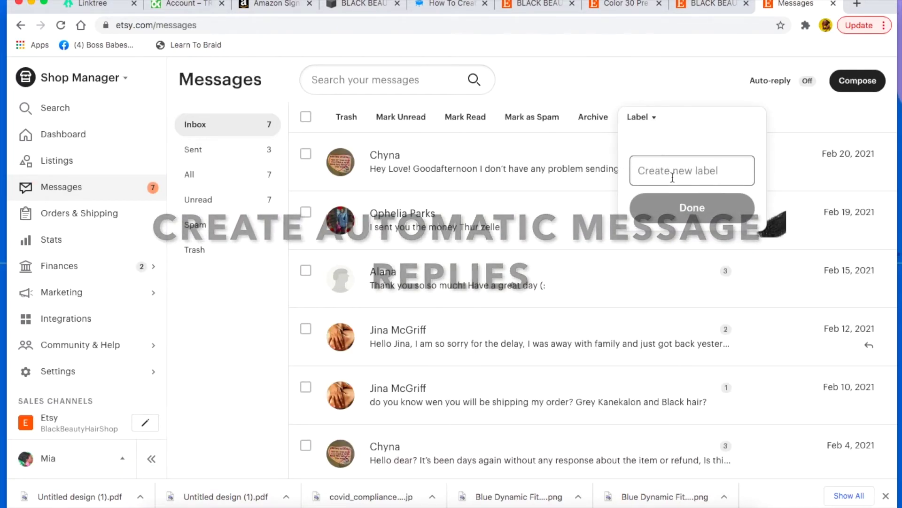
{"action": "scroll", "coordinate": [672, 178], "scroll_direction": "up", "scroll_amount": 1}
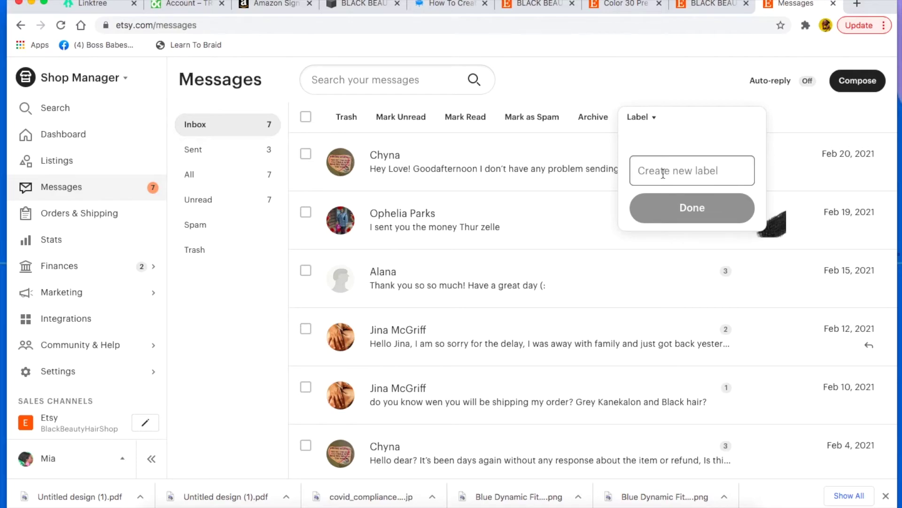
{"action": "type", "text": "LATER"}
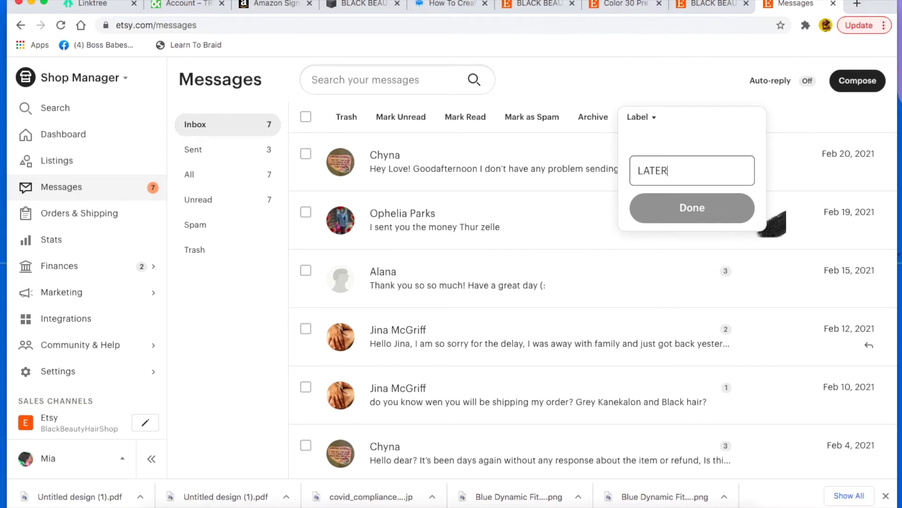
{"action": "key", "text": "BackSpace"}
{"action": "type", "text": "REPLY"}
{"action": "left_click", "coordinate": [700, 208]}
{"action": "left_click", "coordinate": [859, 80]}
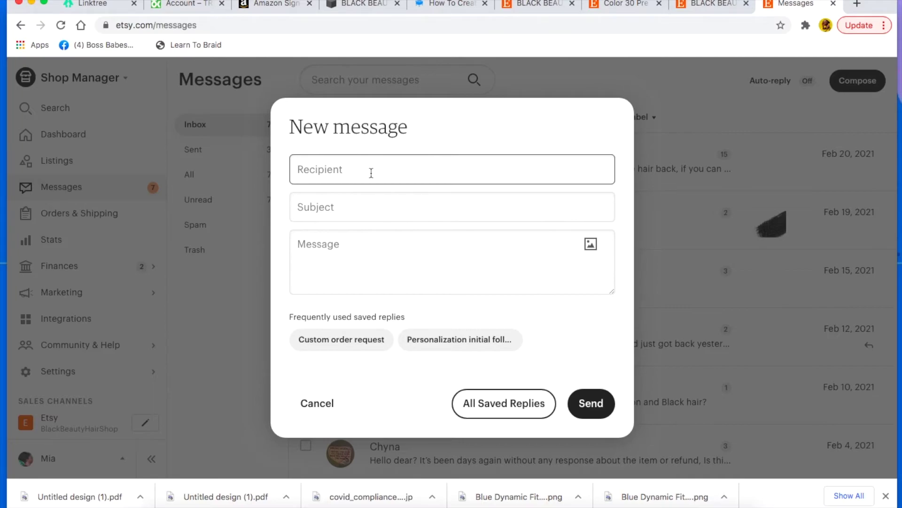
Step: Enter LATE in the first field and 'Late Reply' as the message subject
{"action": "type", "text": "LATE"}
{"action": "left_click", "coordinate": [337, 199]}
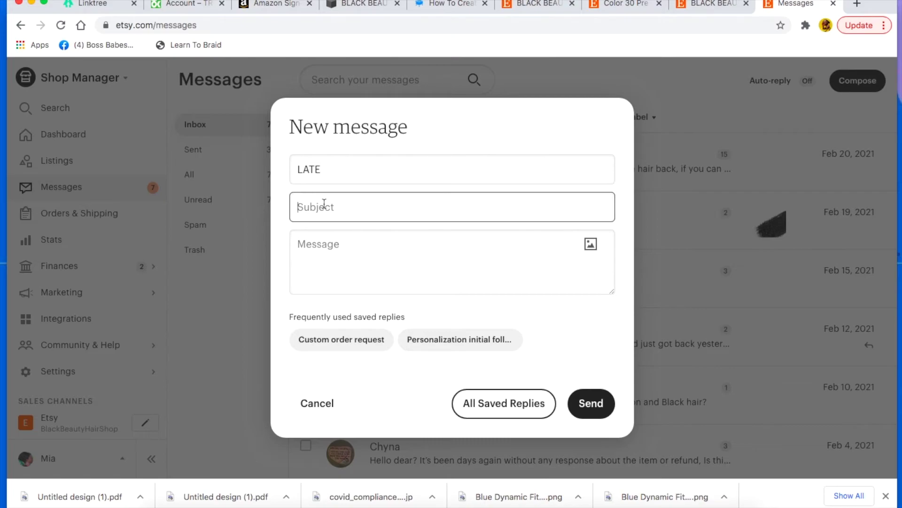
{"action": "type", "text": "Late Reply"}
Step: Begin the body with 'Hello and thank you so much for reaching out.'
{"action": "left_click", "coordinate": [321, 245]}
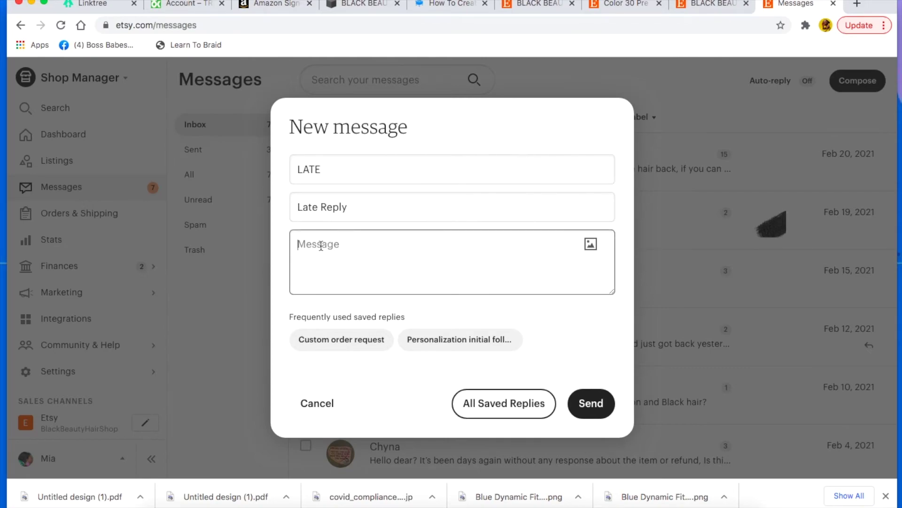
{"action": "type", "text": "Hello and thank y"}
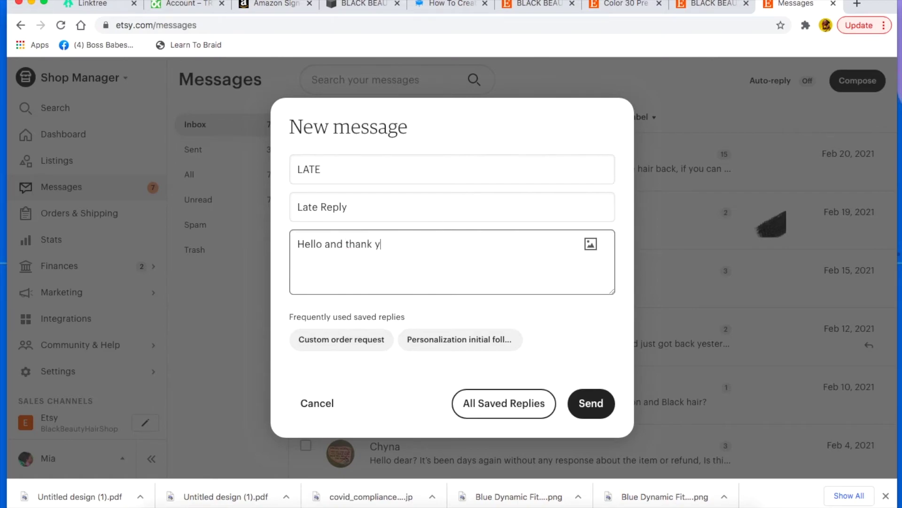
{"action": "type", "text": "ou so muvh for e"}
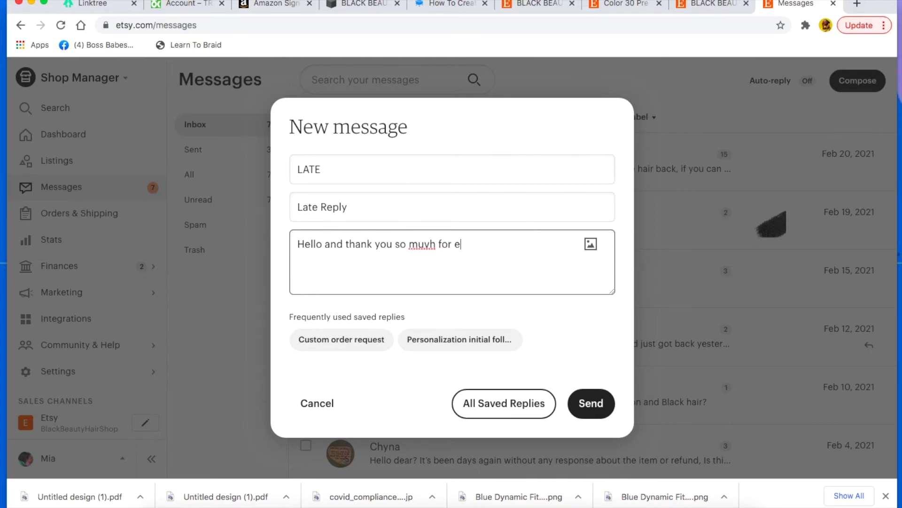
{"action": "key", "text": "BackSpace"}
{"action": "key", "text": "BackSpace"}
{"action": "key", "text": "BackSpace"}
{"action": "key", "text": "BackSpace"}
{"action": "key", "text": "BackSpace"}
{"action": "key", "text": "BackSpace"}
{"action": "key", "text": "BackSpace"}
{"action": "key", "text": "BackSpace"}
{"action": "key", "text": "BackSpace"}
{"action": "type", "text": "uch for reachi"}
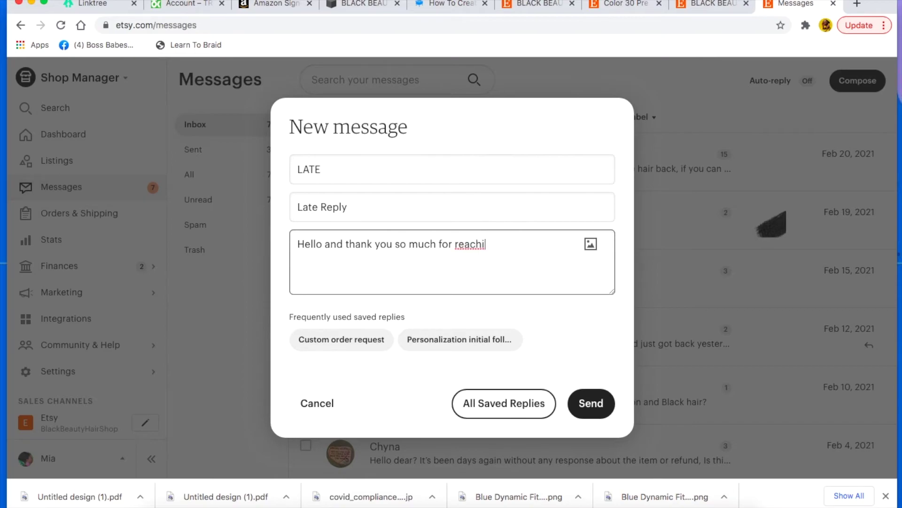
{"action": "type", "text": "ng out."}
Step: Add 'I cannot reply right now but will be getting back to you ASAP or within the hour.'
{"action": "type", "text": "I cann"}
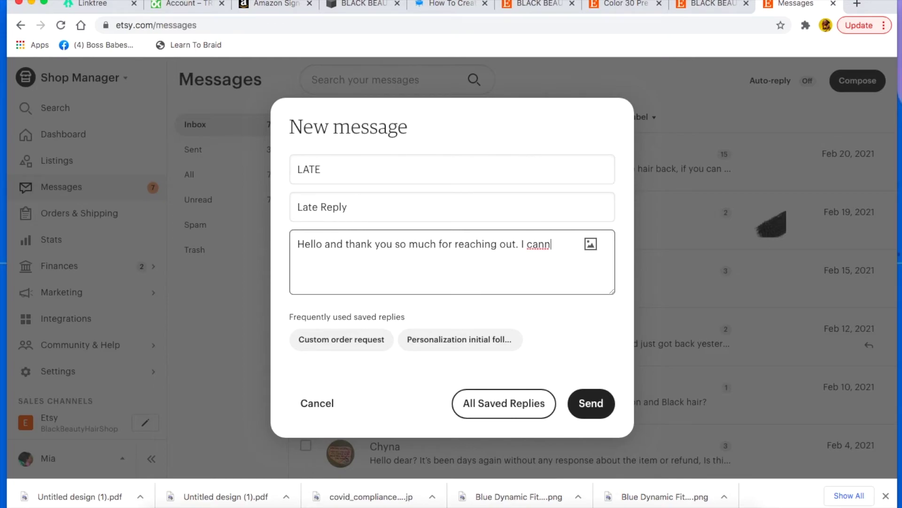
{"action": "type", "text": "ot reply right no"}
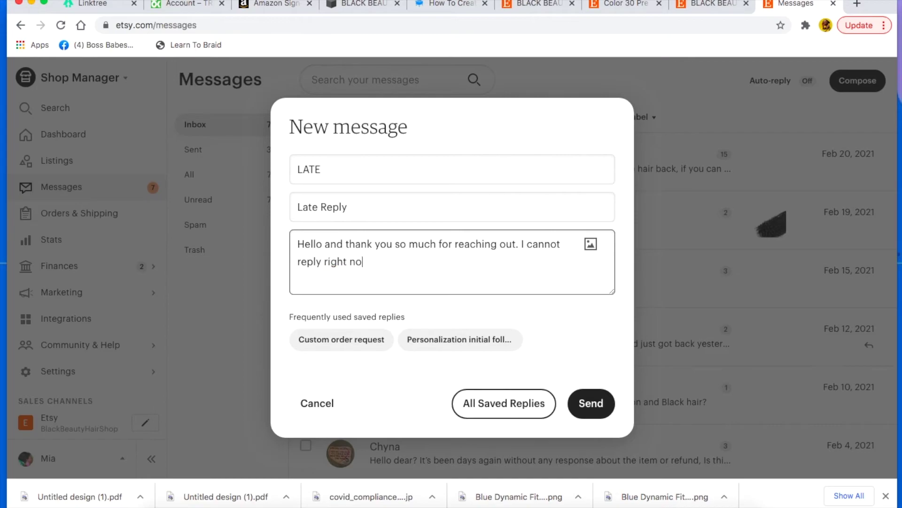
{"action": "type", "text": "w but will be get"}
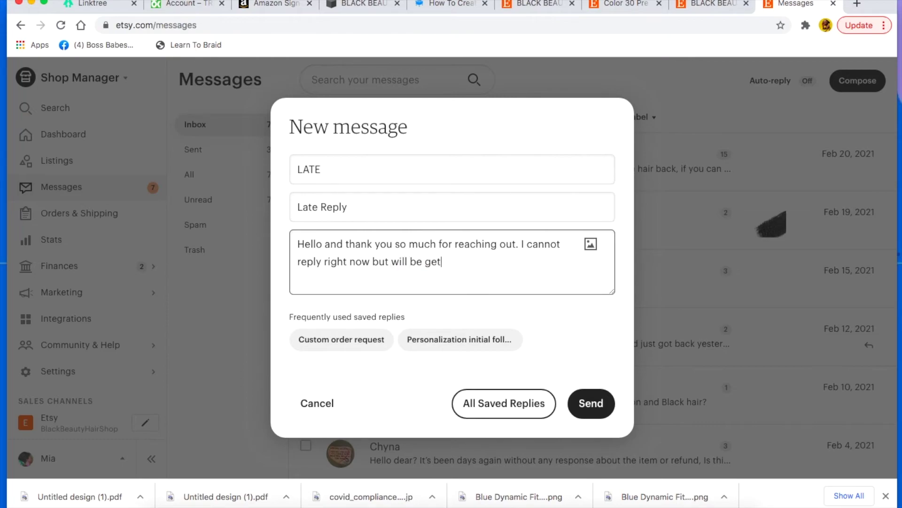
{"action": "type", "text": "ting back to you ASAP"}
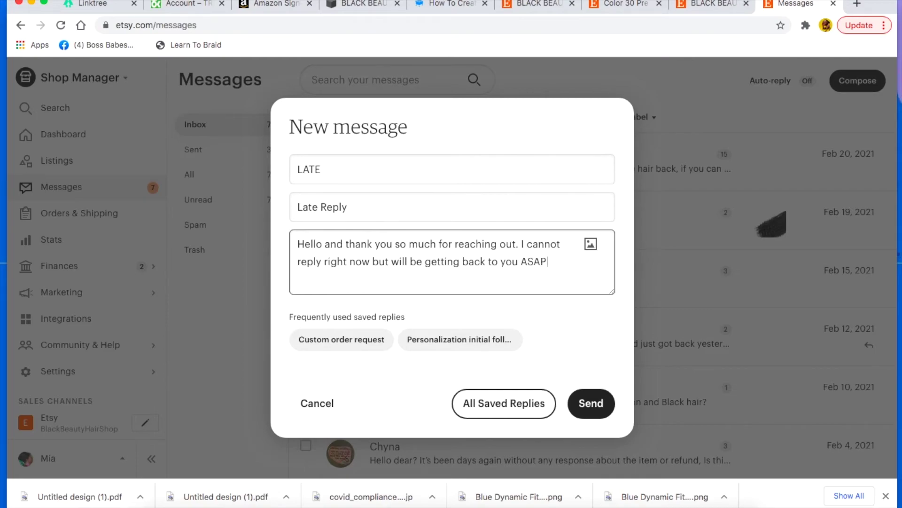
{"action": "type", "text": "."}
{"action": "key", "text": "BackSpace"}
{"action": "key", "text": "BackSpace"}
{"action": "key", "text": "BackSpace"}
{"action": "key", "text": "BackSpace"}
{"action": "key", "text": "BackSpace"}
{"action": "type", "text": "ASAP or with"}
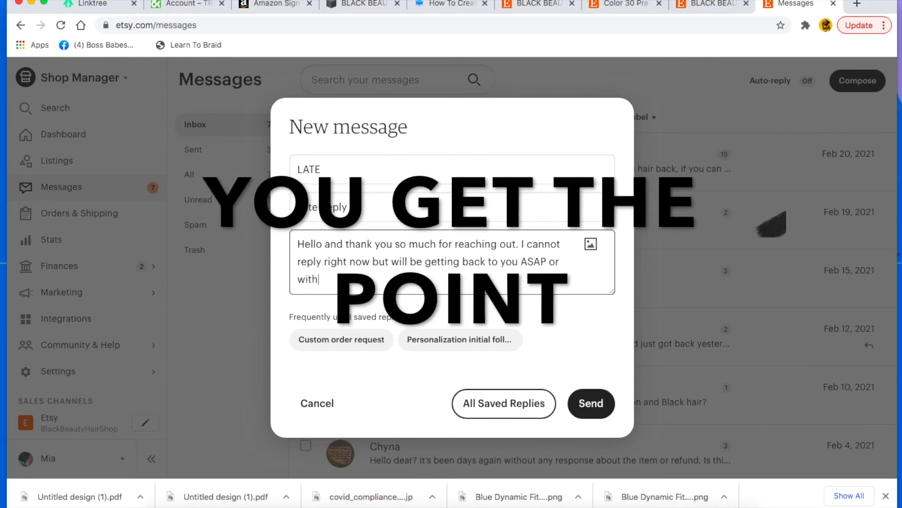
{"action": "type", "text": "in th"}
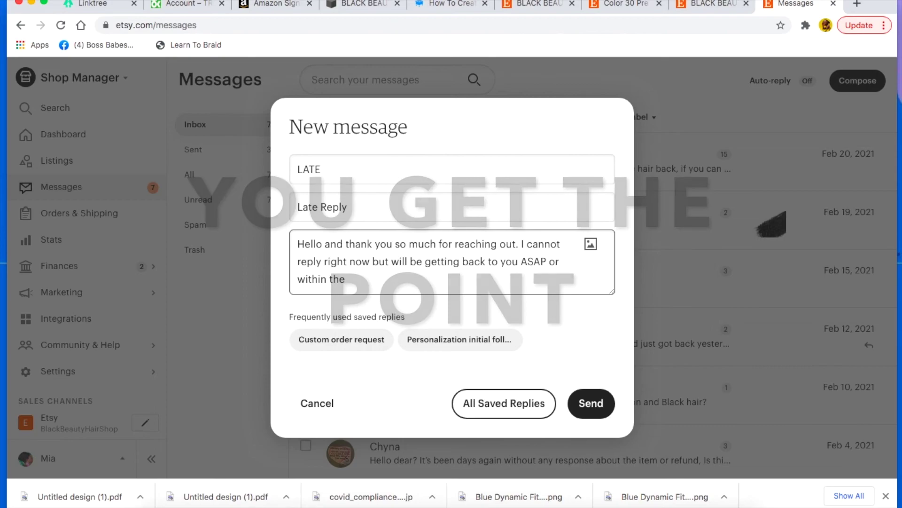
{"action": "key", "text": "BackSpace"}
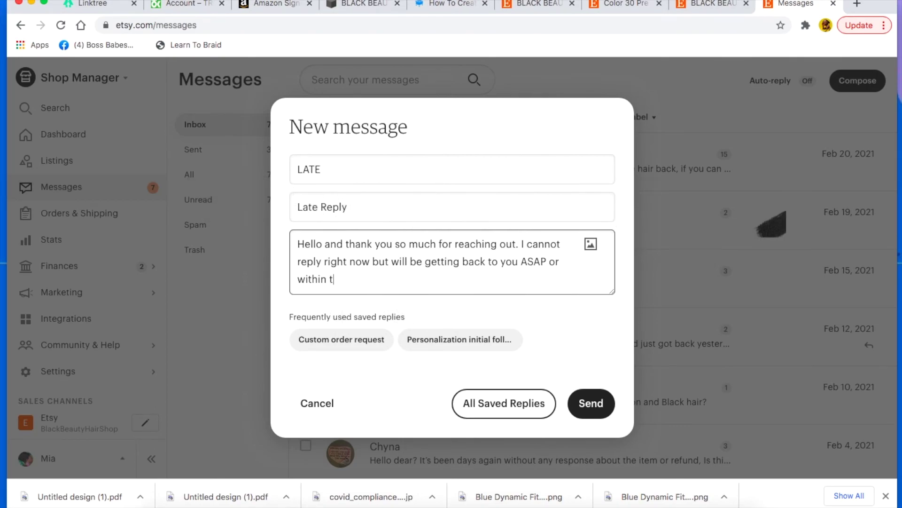
{"action": "type", "text": "he hor"}
{"action": "key", "text": "BackSpace"}
{"action": "type", "text": "ur."}
Step: Open All Saved Replies and read through its welcome introduction
{"action": "left_click", "coordinate": [508, 407]}
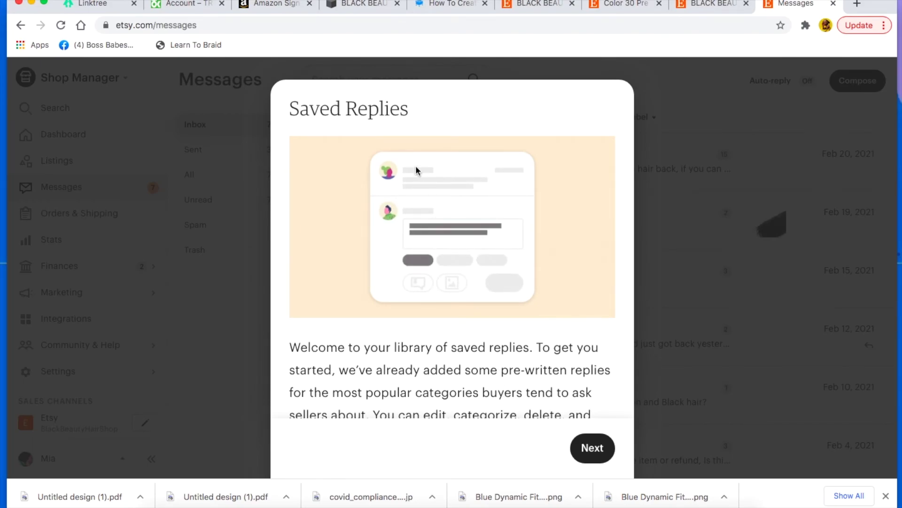
{"action": "scroll", "coordinate": [464, 294], "scroll_direction": "down", "scroll_amount": 2}
{"action": "scroll", "coordinate": [464, 294], "scroll_direction": "up", "scroll_amount": 2}
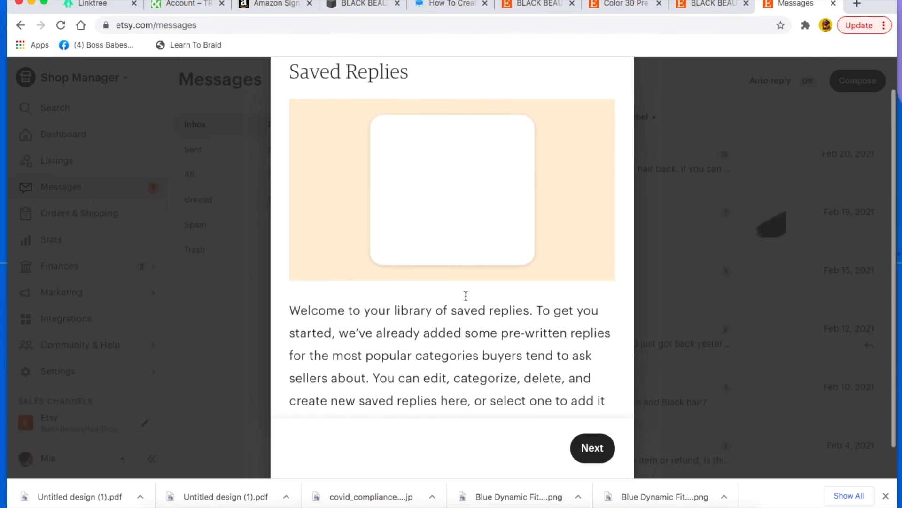
{"action": "scroll", "coordinate": [464, 294], "scroll_direction": "down", "scroll_amount": 3}
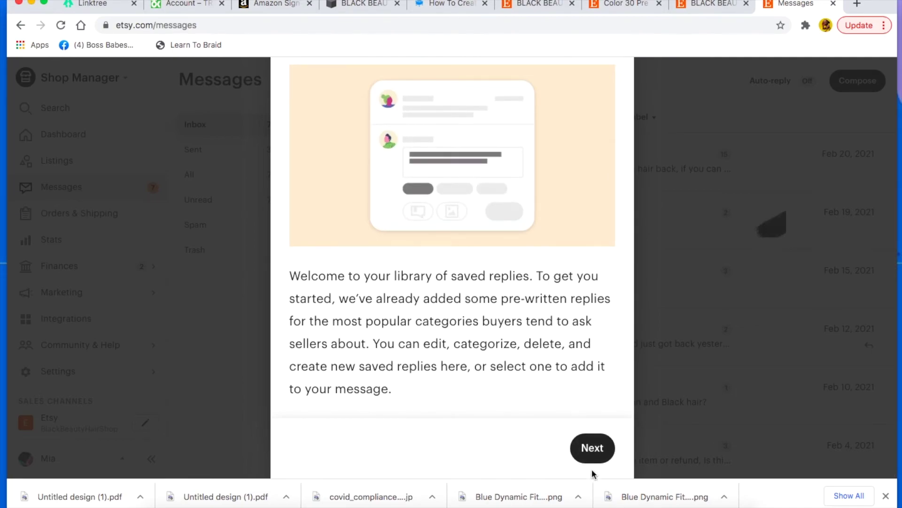
Step: Continue past the welcome and browse the Custom Orders, Personalization, Reviews, Shipping and Size + Fit replies
{"action": "left_click", "coordinate": [600, 455]}
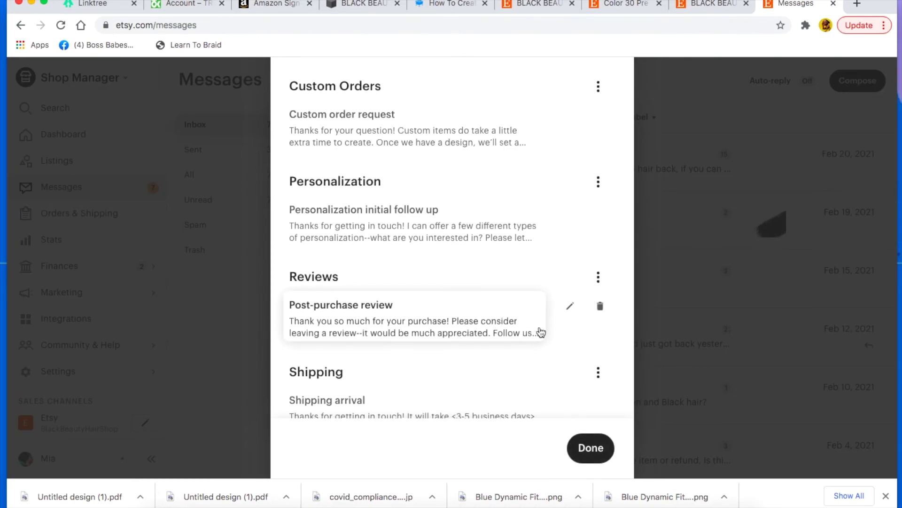
{"action": "scroll", "coordinate": [490, 253], "scroll_direction": "down", "scroll_amount": 2}
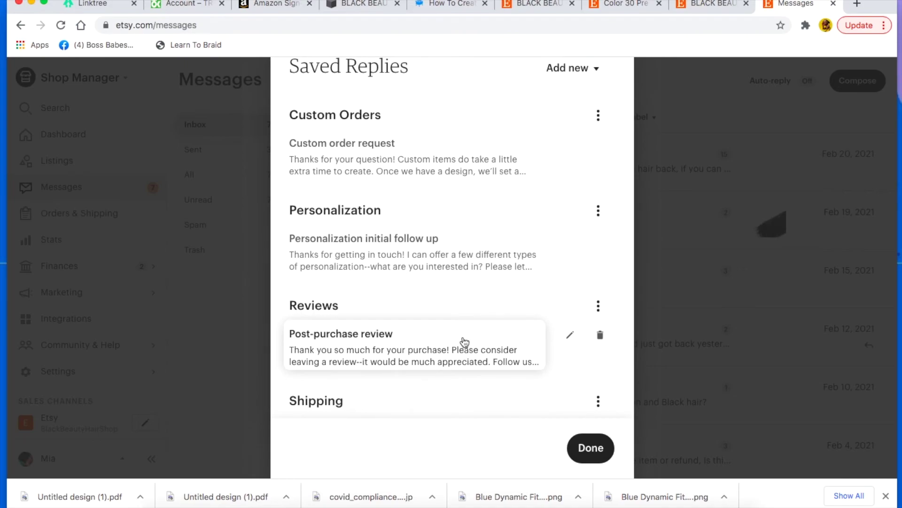
{"action": "scroll", "coordinate": [467, 343], "scroll_direction": "down", "scroll_amount": 4}
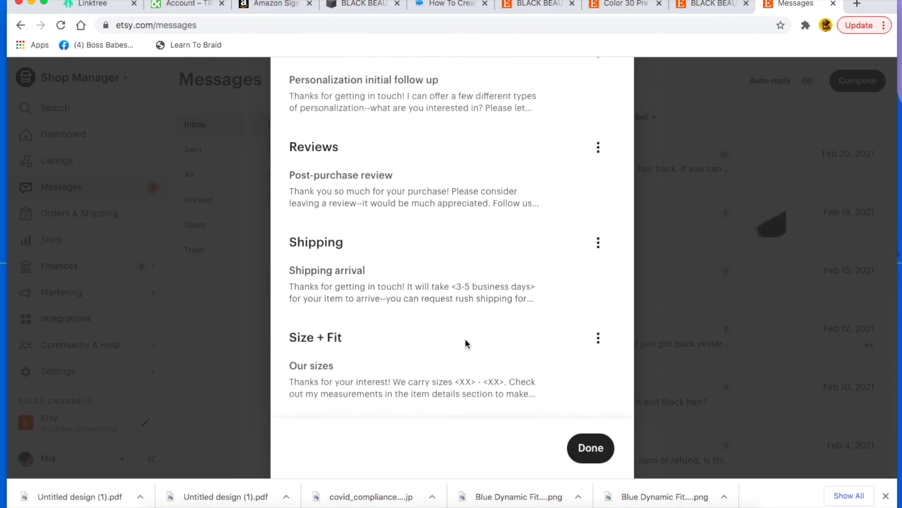
{"action": "scroll", "coordinate": [496, 348], "scroll_direction": "up", "scroll_amount": 5}
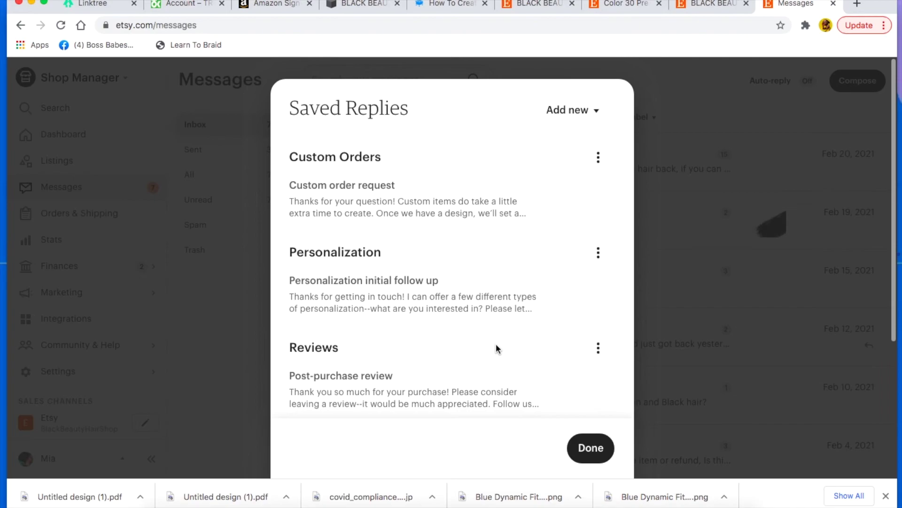
{"action": "scroll", "coordinate": [496, 348], "scroll_direction": "down", "scroll_amount": 2}
{"action": "scroll", "coordinate": [496, 347], "scroll_direction": "down", "scroll_amount": 2}
{"action": "scroll", "coordinate": [496, 347], "scroll_direction": "up", "scroll_amount": 3}
{"action": "scroll", "coordinate": [497, 347], "scroll_direction": "down", "scroll_amount": 2}
{"action": "scroll", "coordinate": [496, 347], "scroll_direction": "up", "scroll_amount": 2}
{"action": "scroll", "coordinate": [495, 343], "scroll_direction": "down", "scroll_amount": 1}
{"action": "scroll", "coordinate": [496, 343], "scroll_direction": "up", "scroll_amount": 3}
{"action": "mouse_move", "coordinate": [438, 224]}
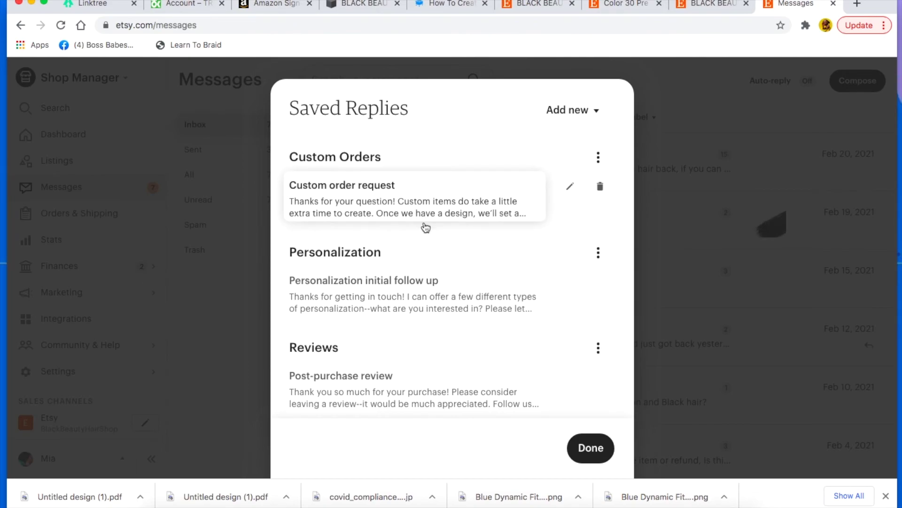
{"action": "scroll", "coordinate": [425, 228], "scroll_direction": "down", "scroll_amount": 3}
{"action": "scroll", "coordinate": [428, 231], "scroll_direction": "up", "scroll_amount": 2}
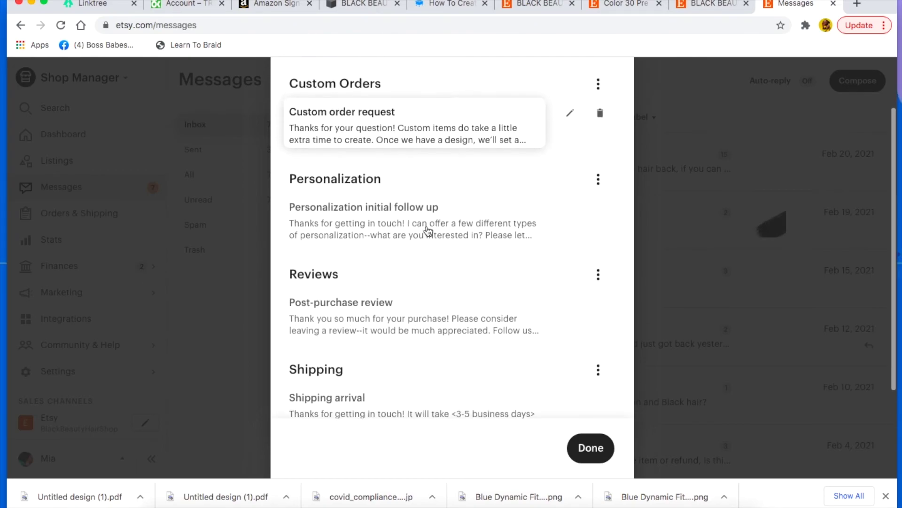
{"action": "scroll", "coordinate": [426, 229], "scroll_direction": "down", "scroll_amount": 3}
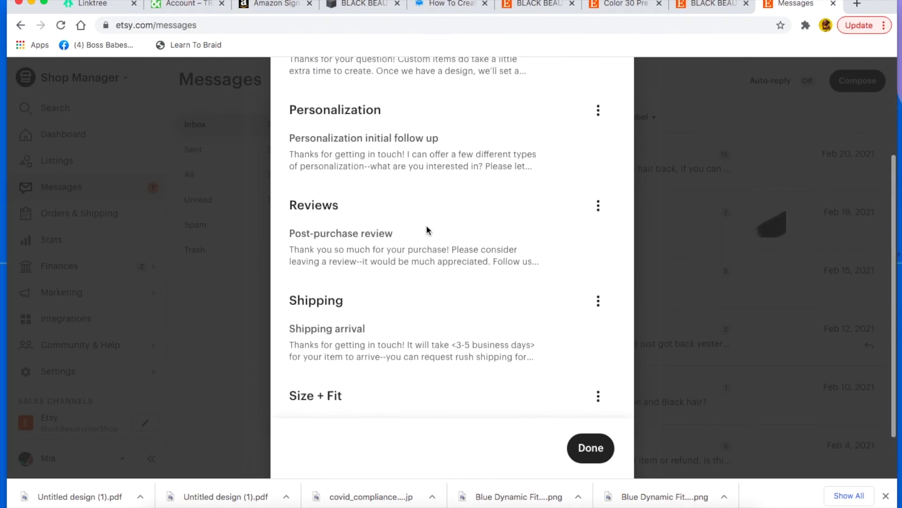
{"action": "scroll", "coordinate": [427, 229], "scroll_direction": "up", "scroll_amount": 2}
{"action": "scroll", "coordinate": [427, 225], "scroll_direction": "up", "scroll_amount": 1}
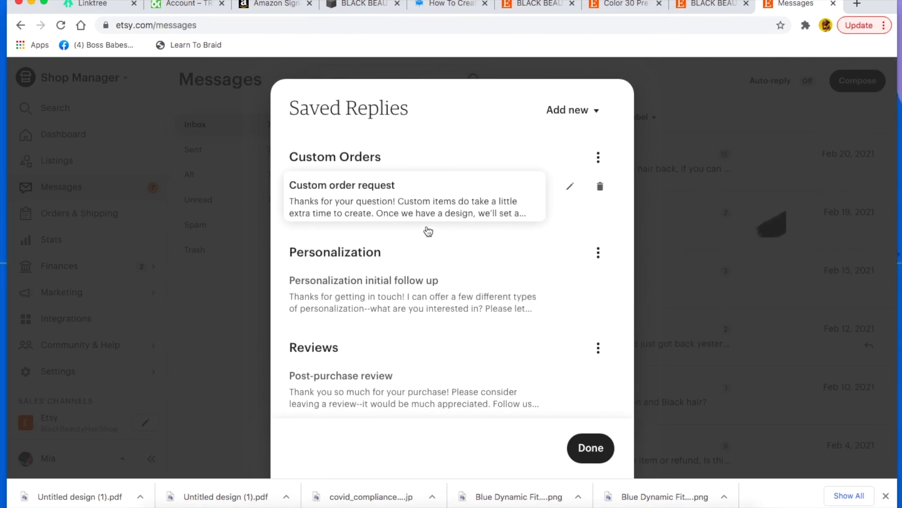
{"action": "scroll", "coordinate": [428, 230], "scroll_direction": "down", "scroll_amount": 4}
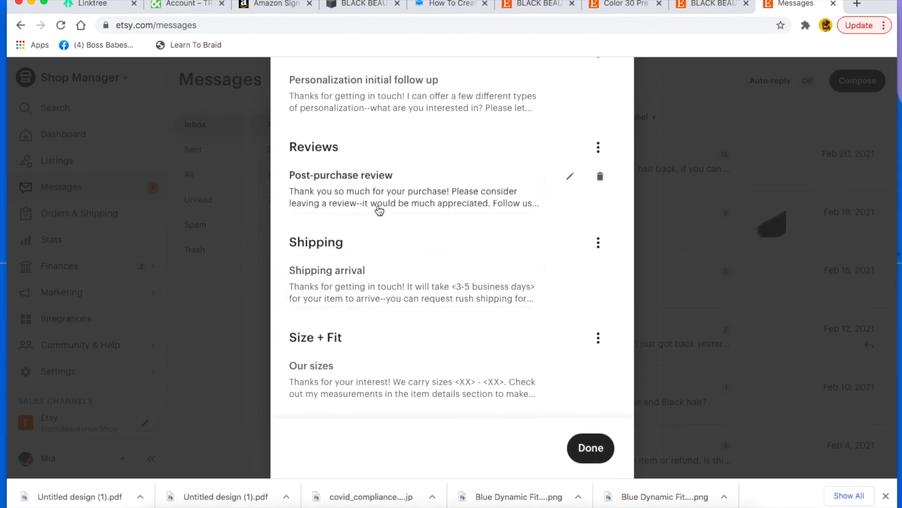
{"action": "scroll", "coordinate": [378, 207], "scroll_direction": "up", "scroll_amount": 5}
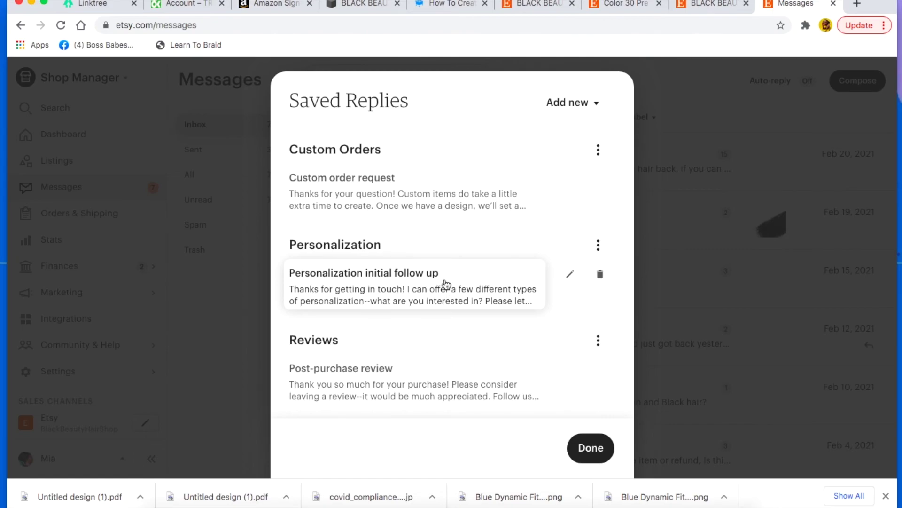
{"action": "scroll", "coordinate": [447, 252], "scroll_direction": "down", "scroll_amount": 4}
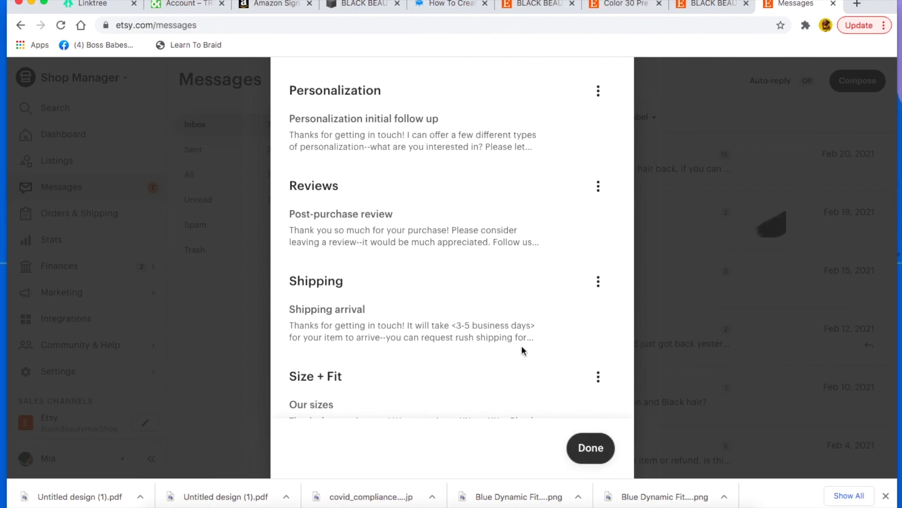
{"action": "scroll", "coordinate": [483, 316], "scroll_direction": "down", "scroll_amount": 2}
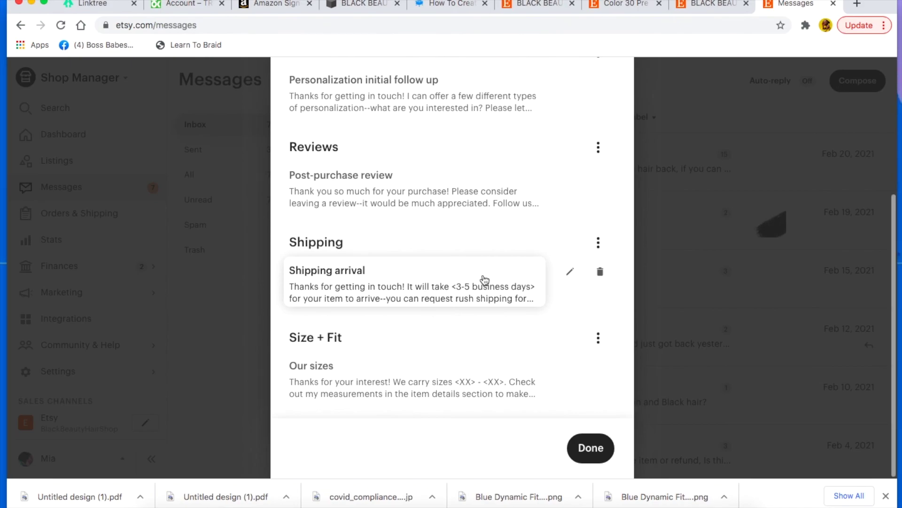
{"action": "scroll", "coordinate": [485, 279], "scroll_direction": "up", "scroll_amount": 2}
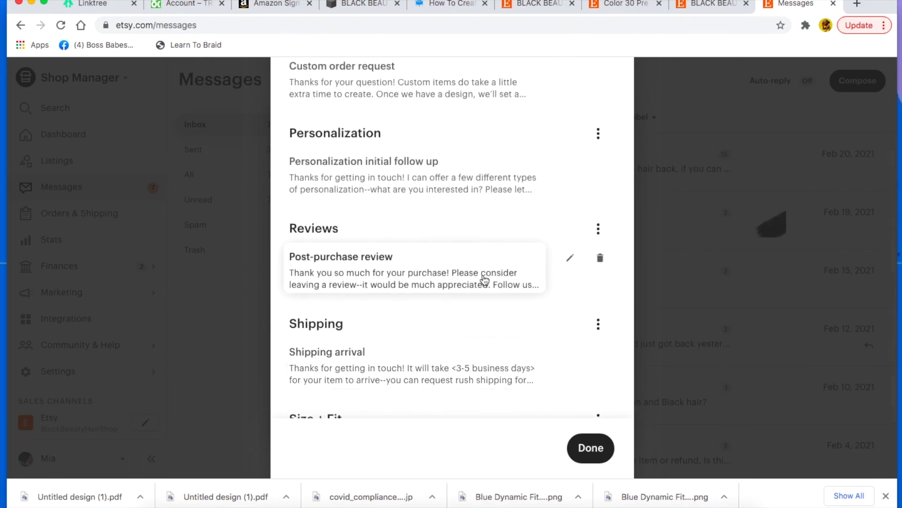